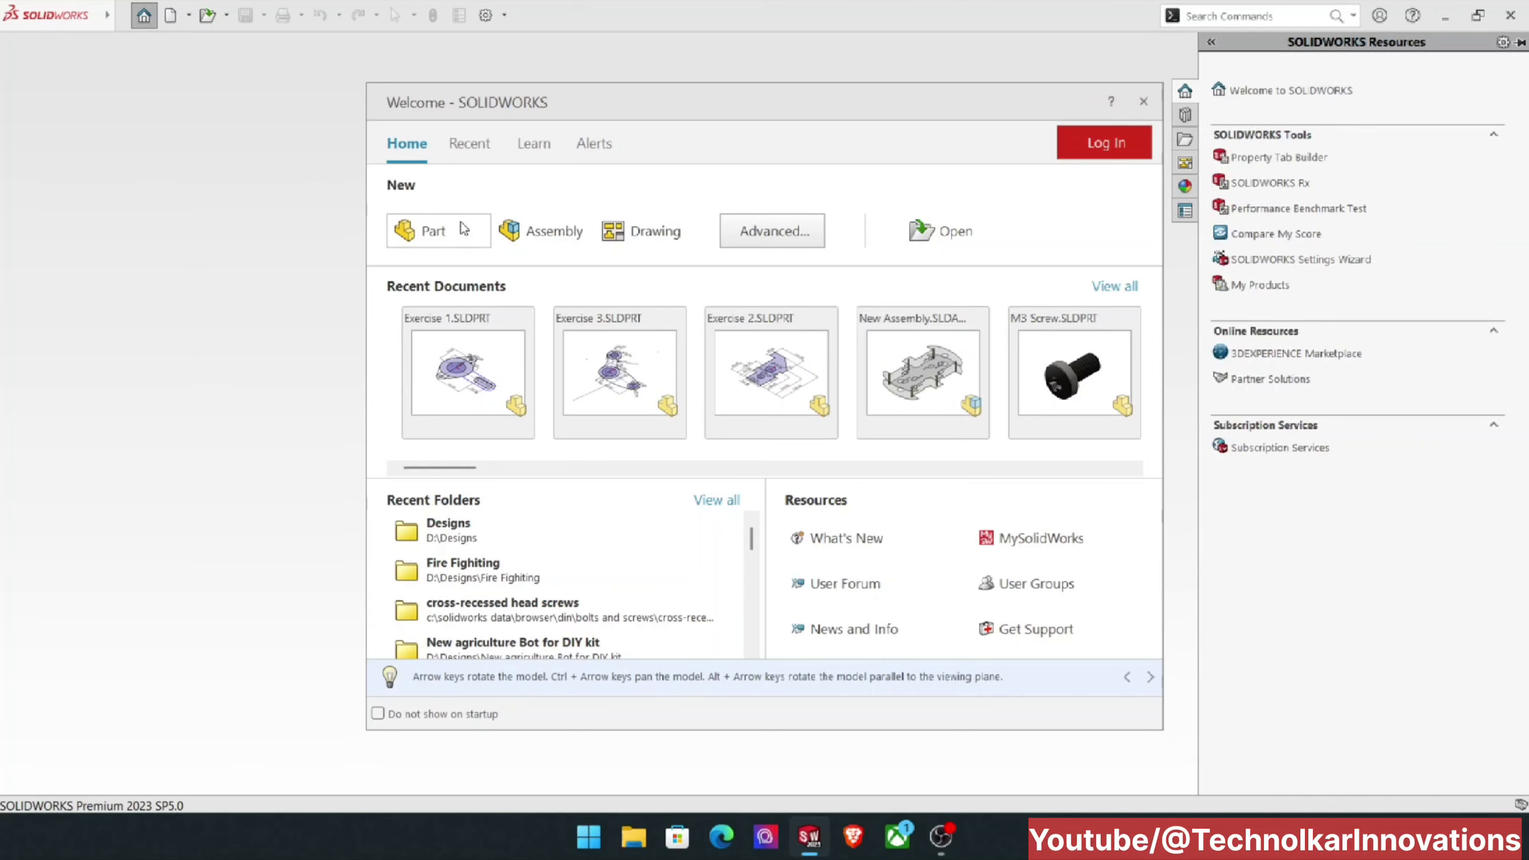
Step: Create a new part document
left_click(460, 229)
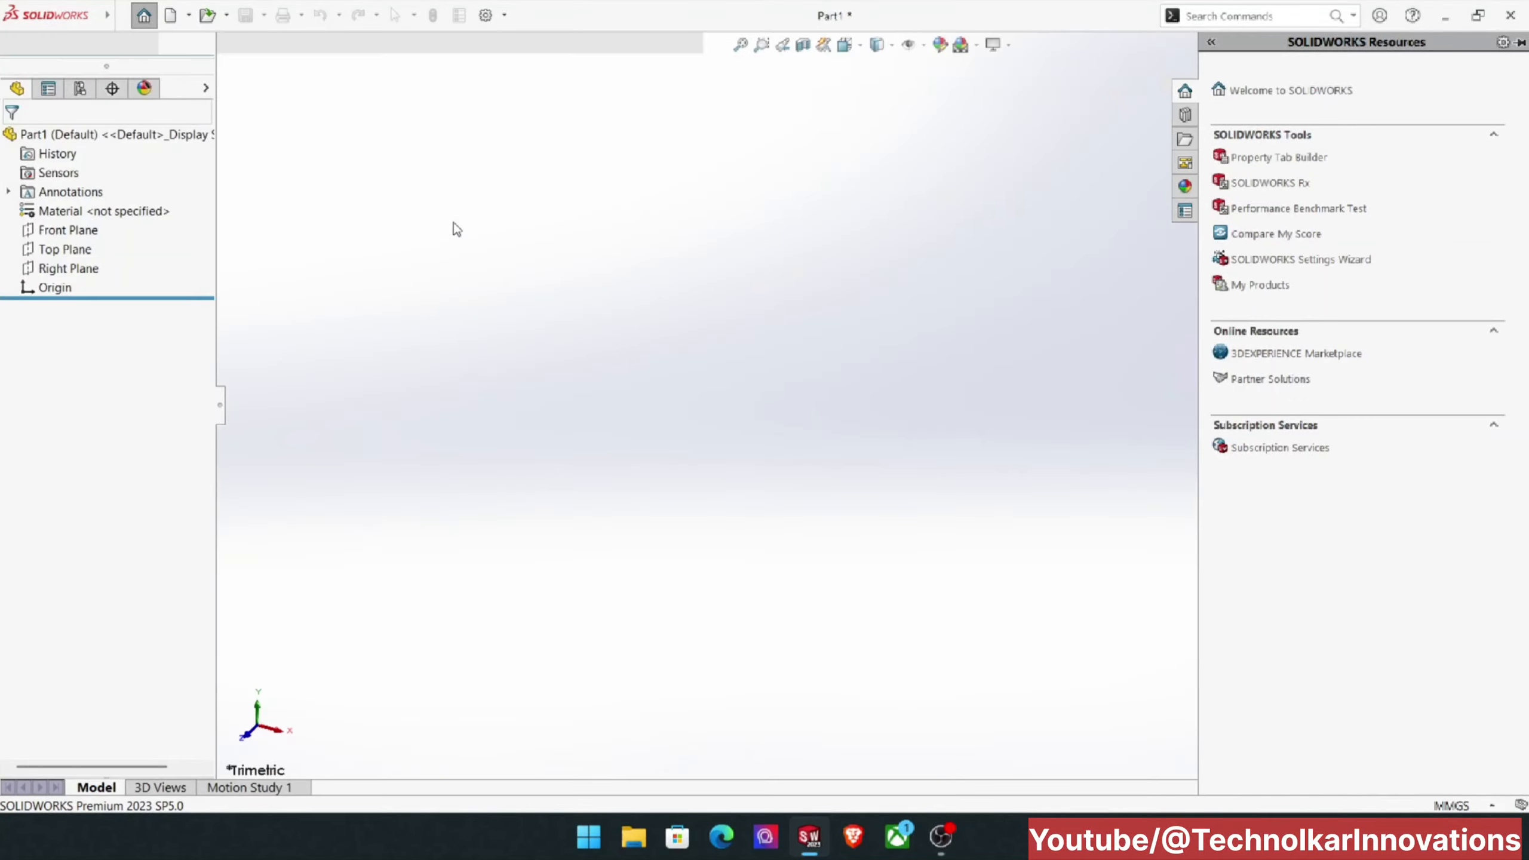
mouse_move(3, 5)
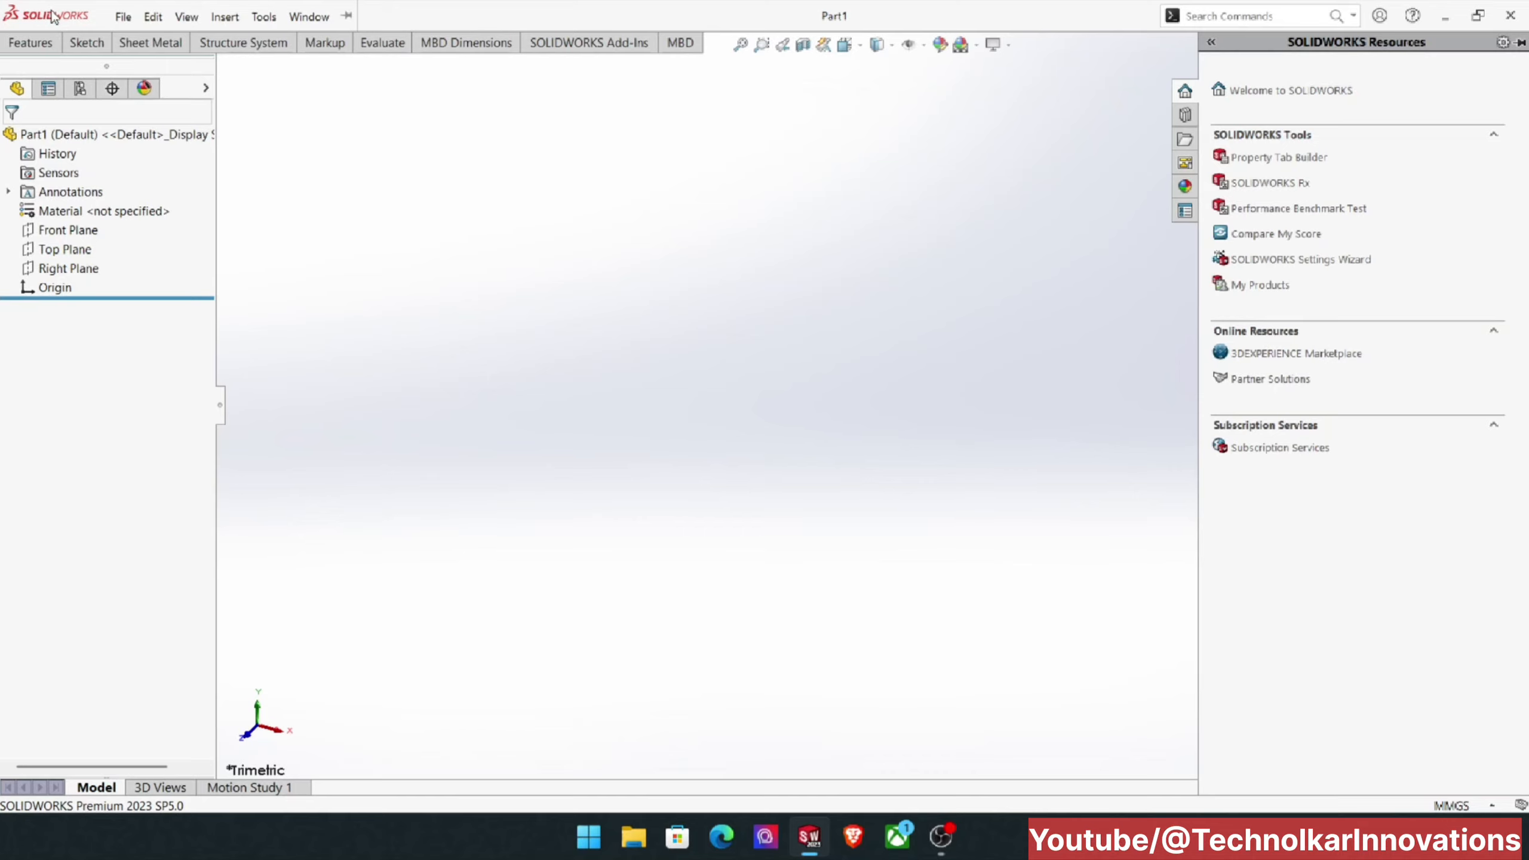
left_click(123, 16)
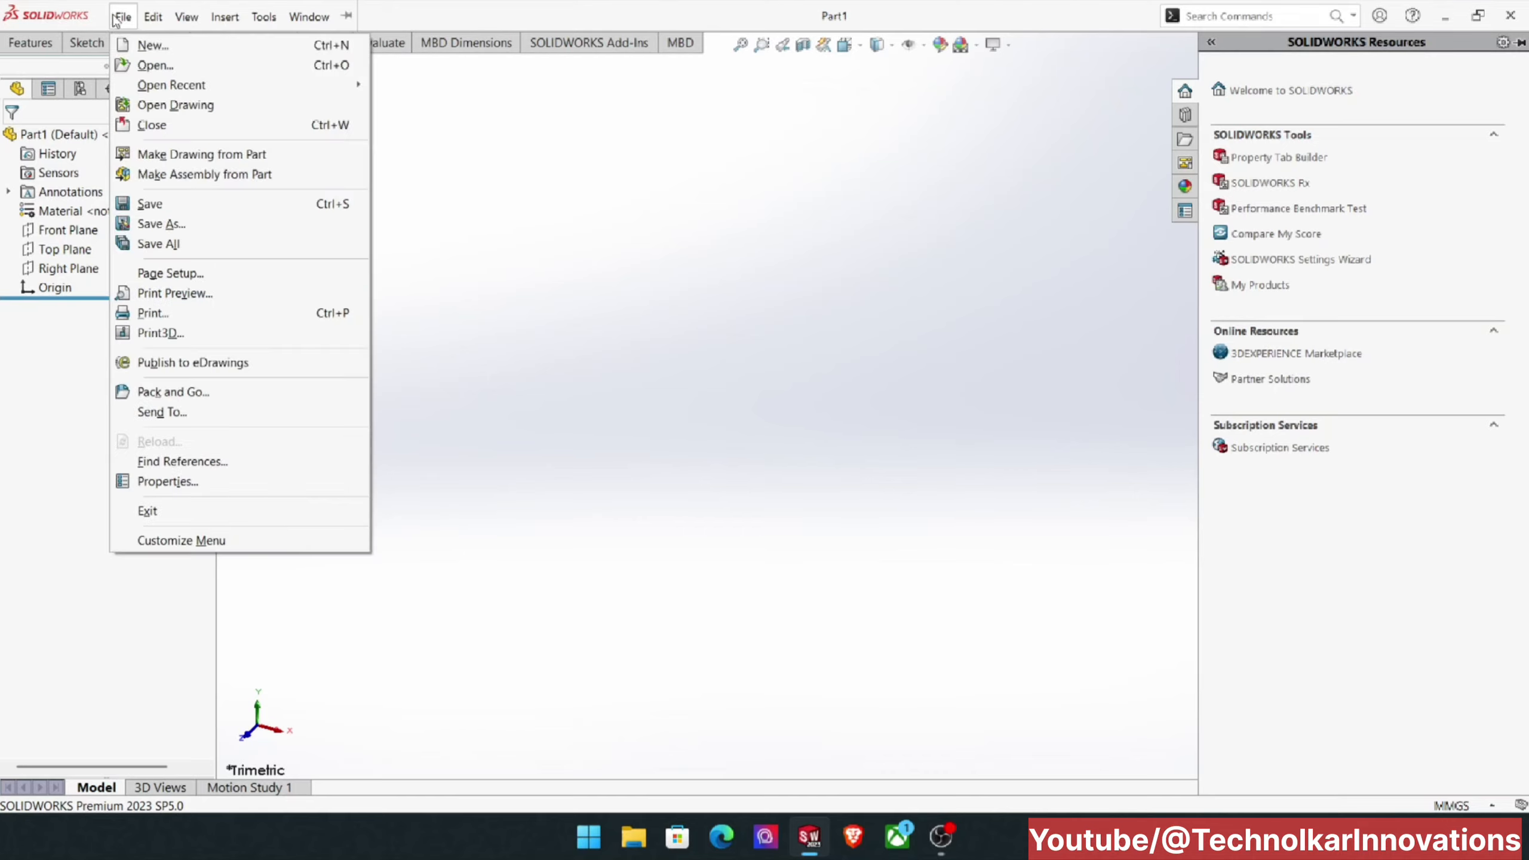
mouse_move(302, 16)
mouse_move(123, 16)
left_click(698, 275)
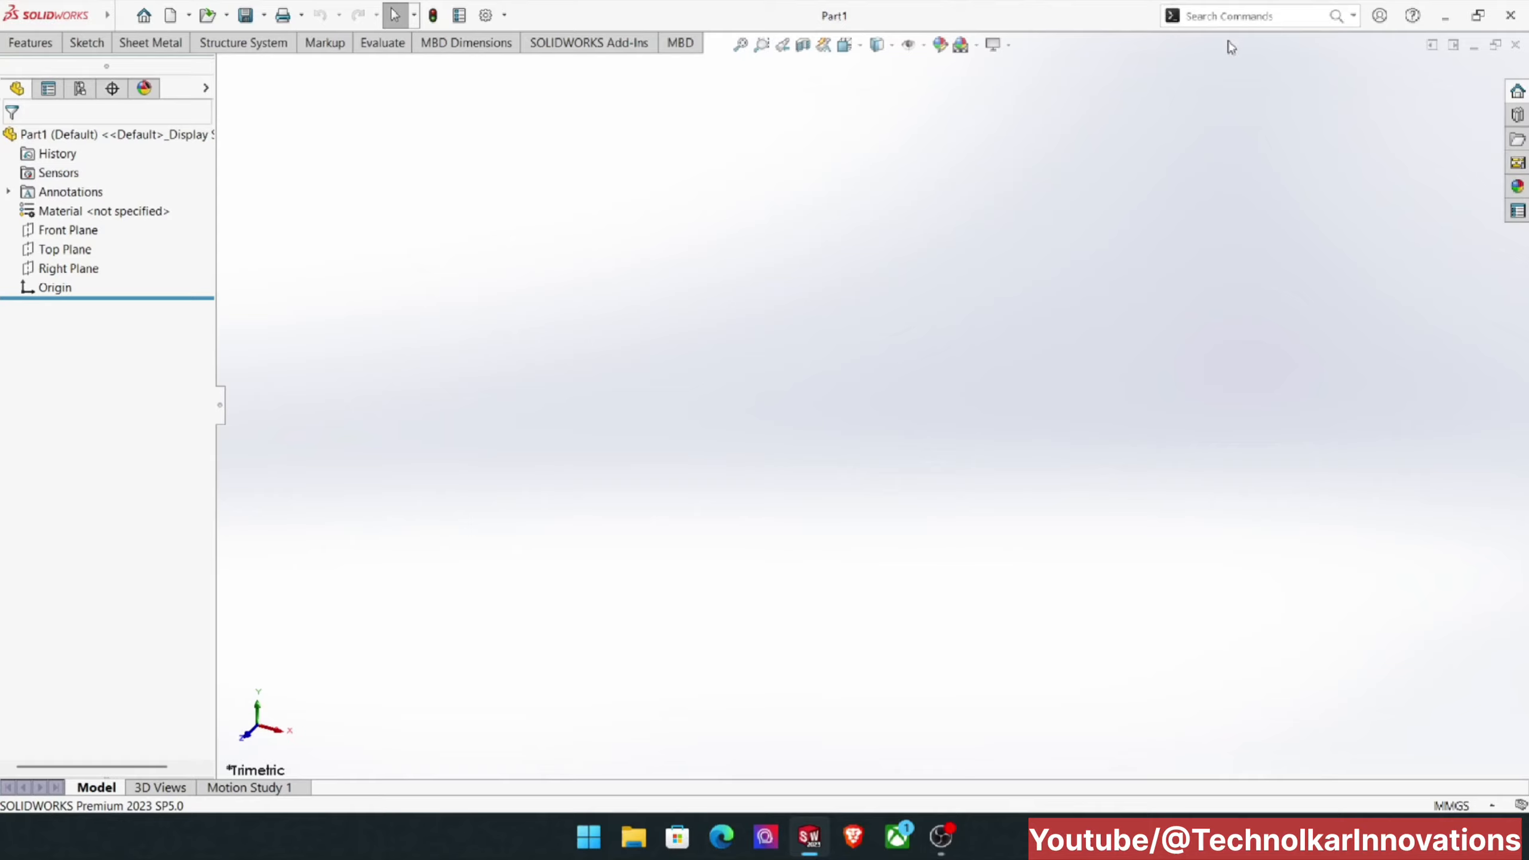
Step: Search the commands for "line" and locate the Line command in the CommandManager
left_click(1272, 14)
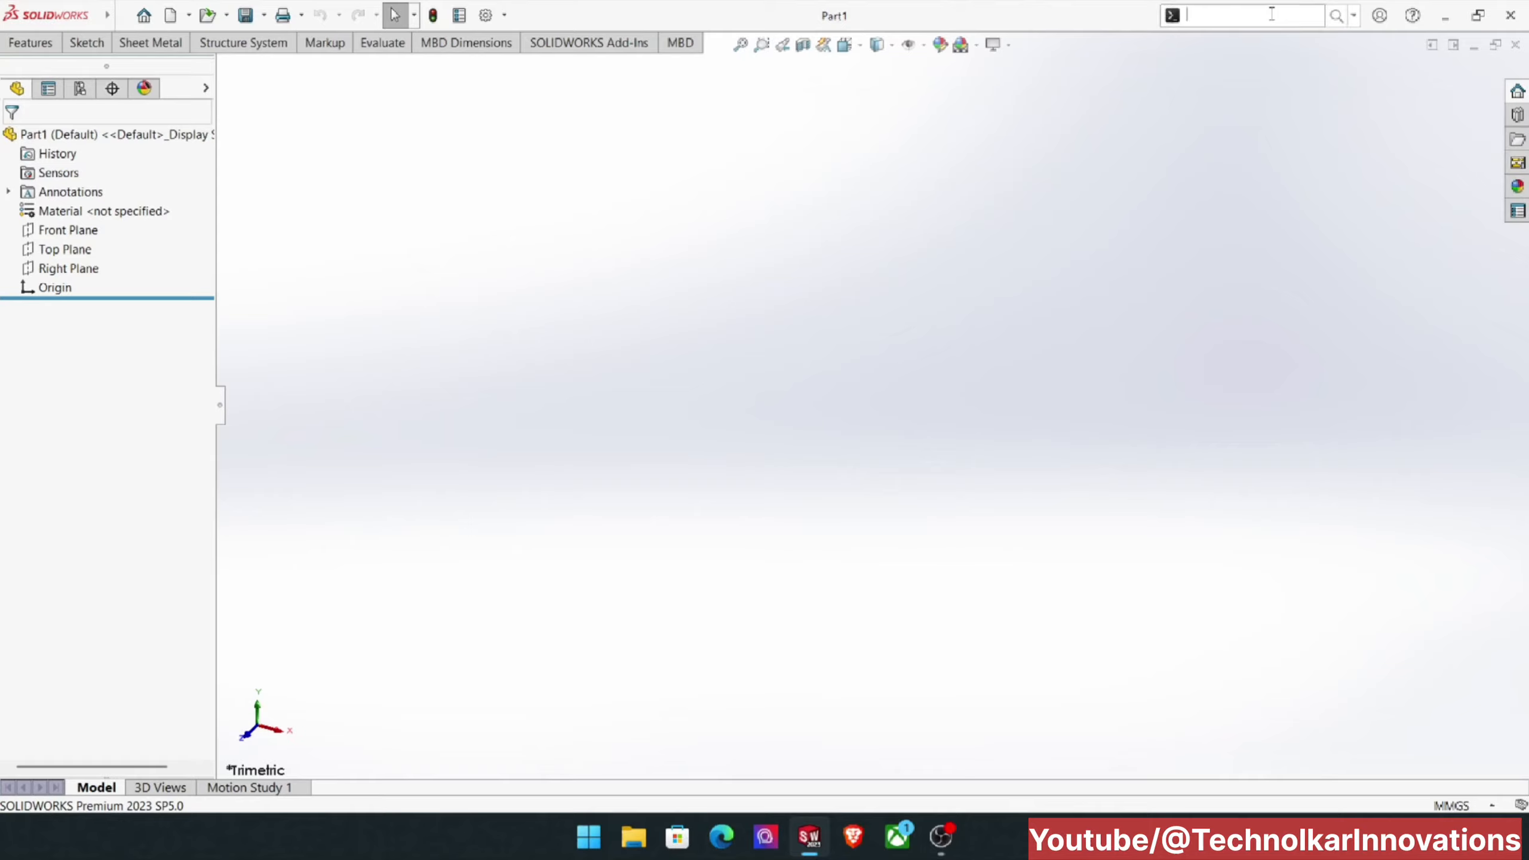
type("l")
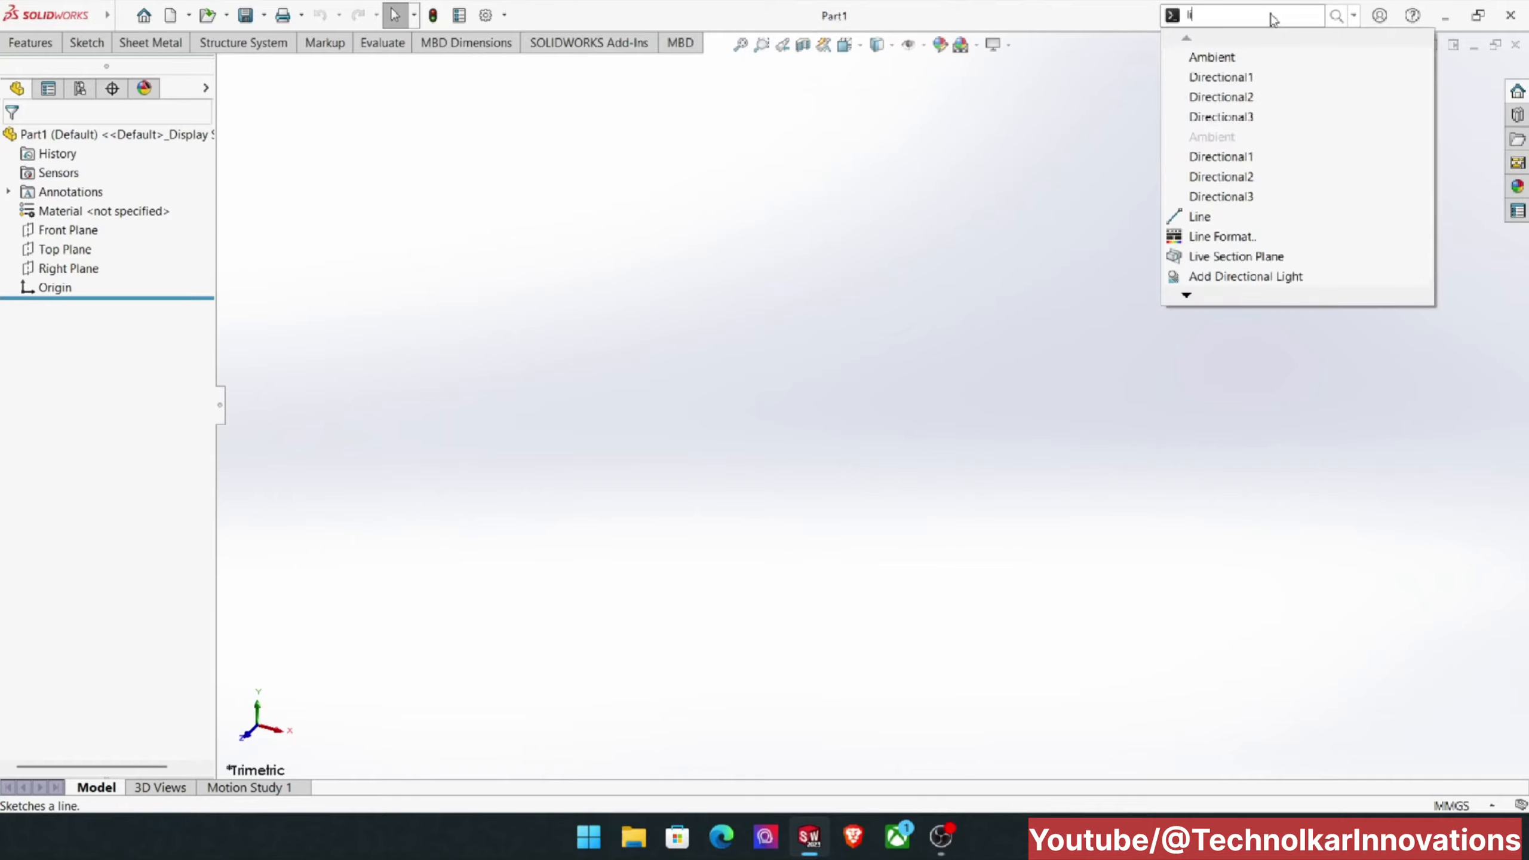
type("ine")
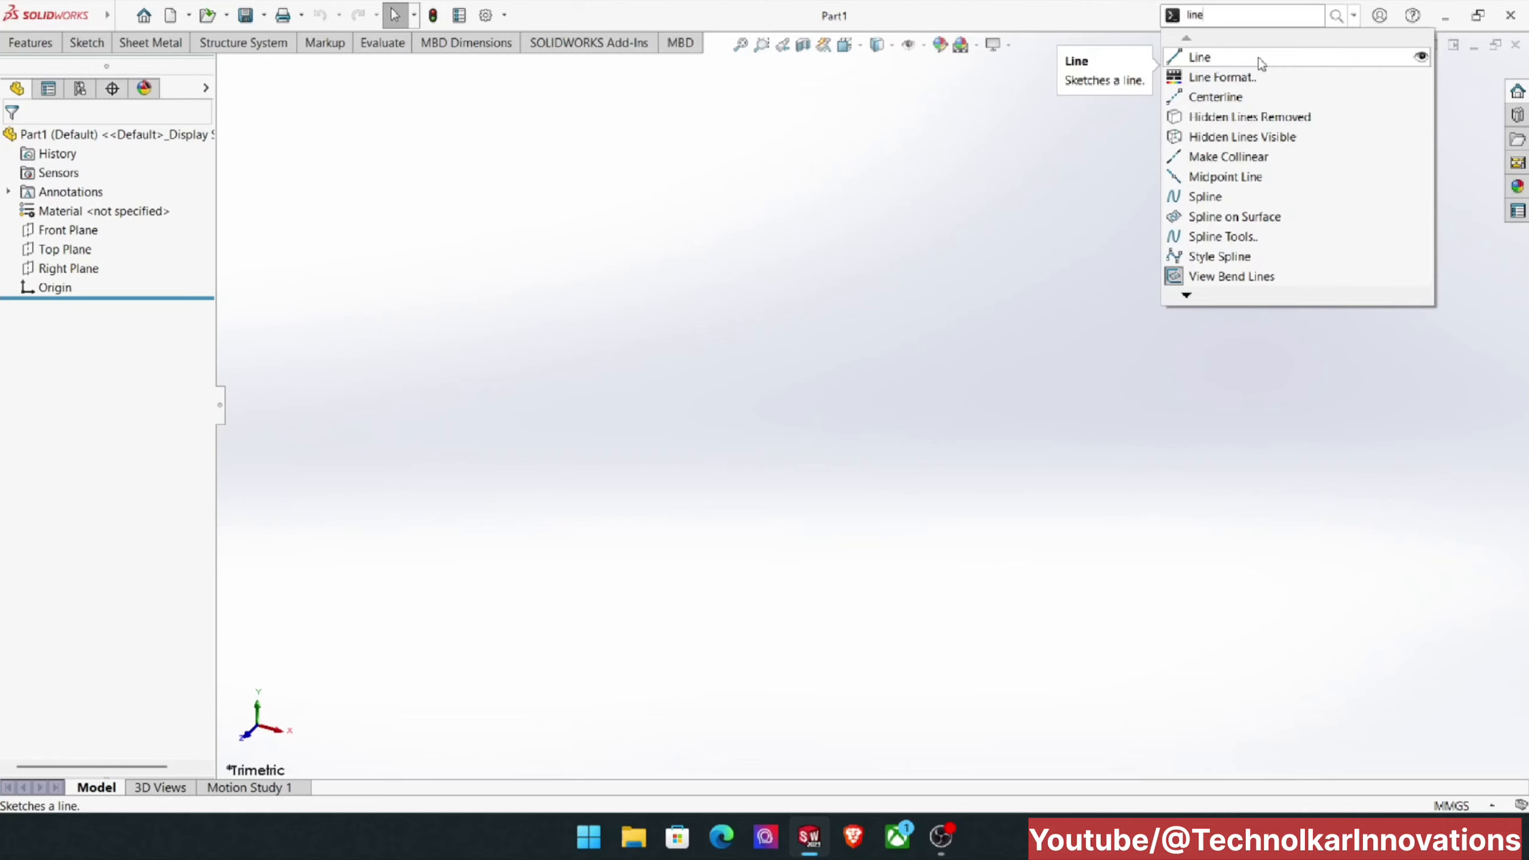
left_click(1423, 59)
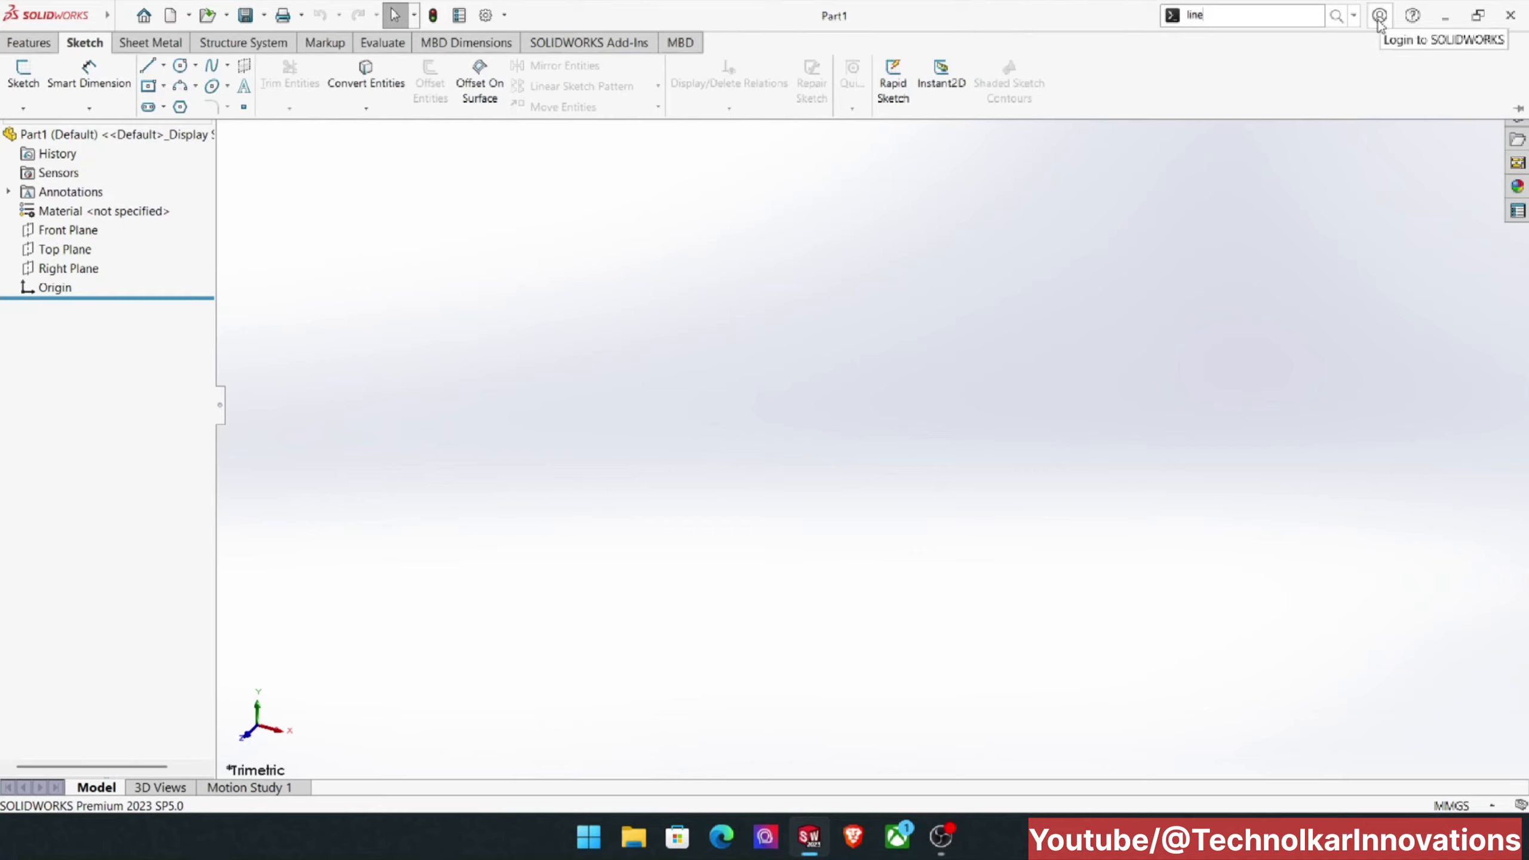
left_click(1412, 22)
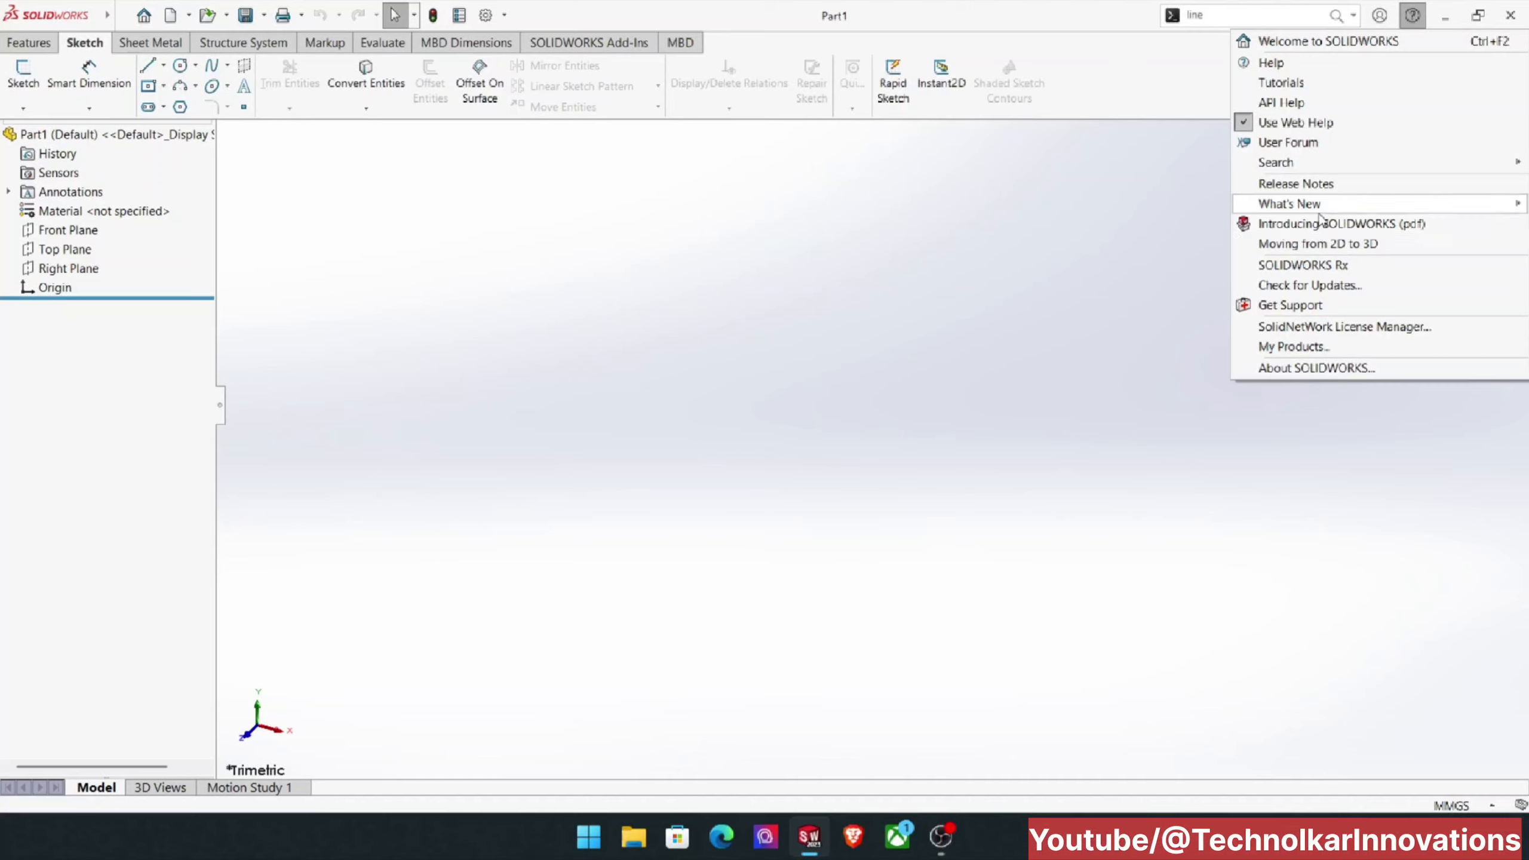
mouse_move(1323, 209)
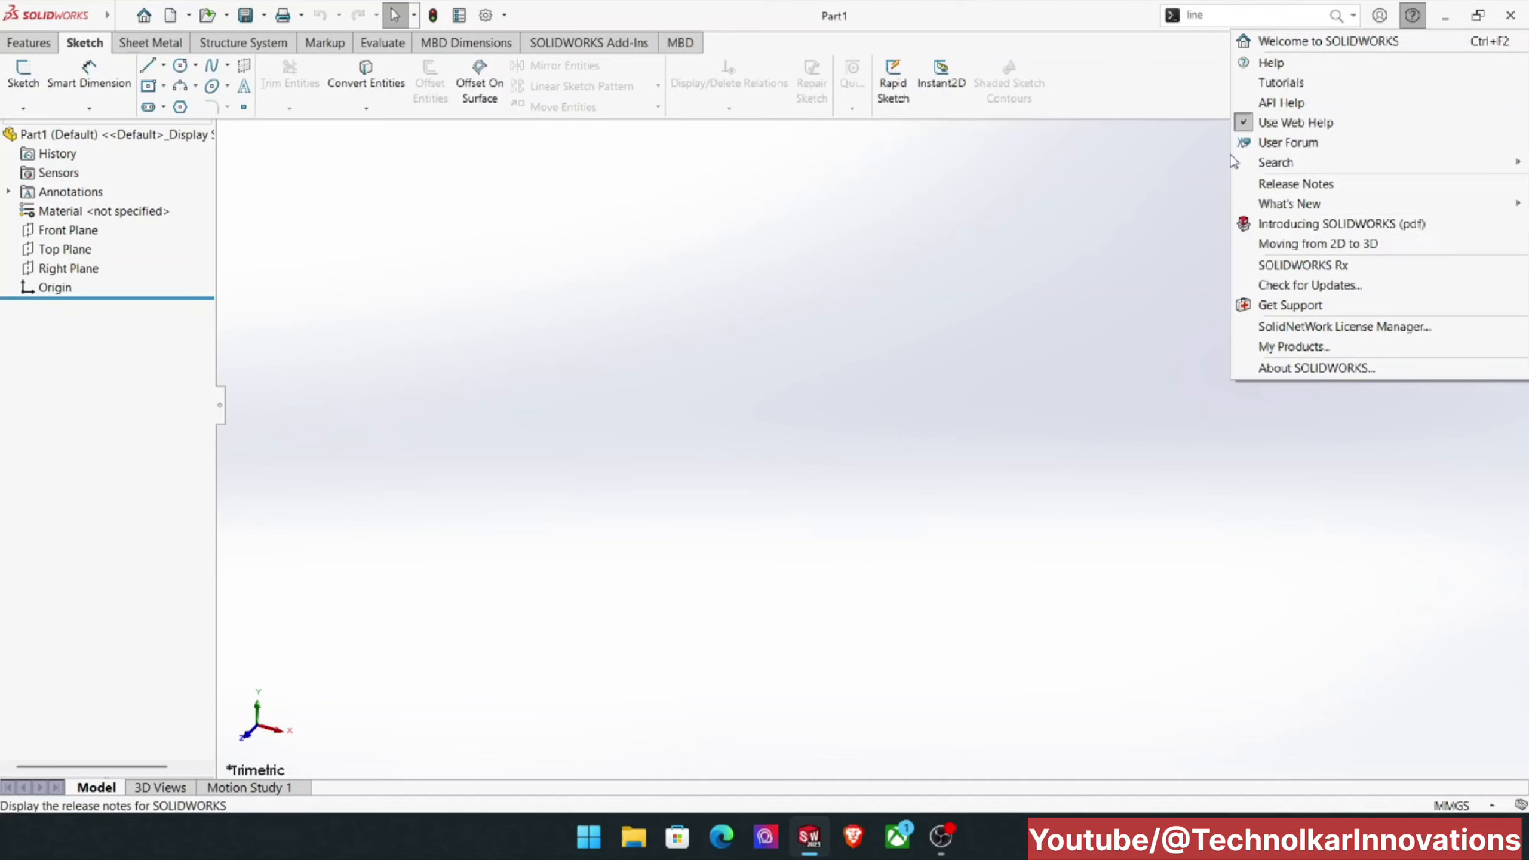
left_click(1167, 152)
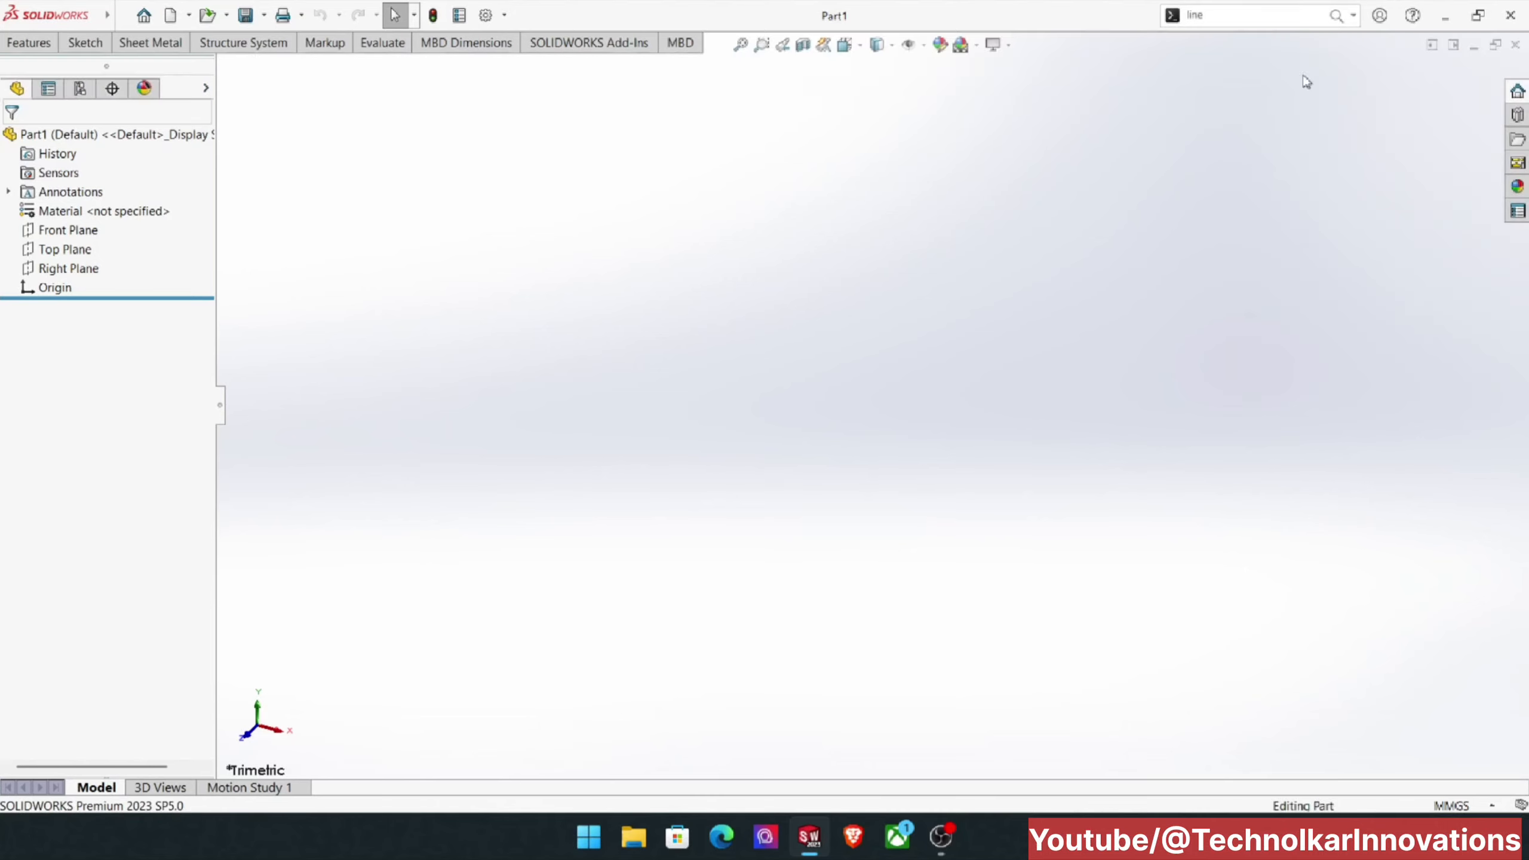
left_click(1353, 16)
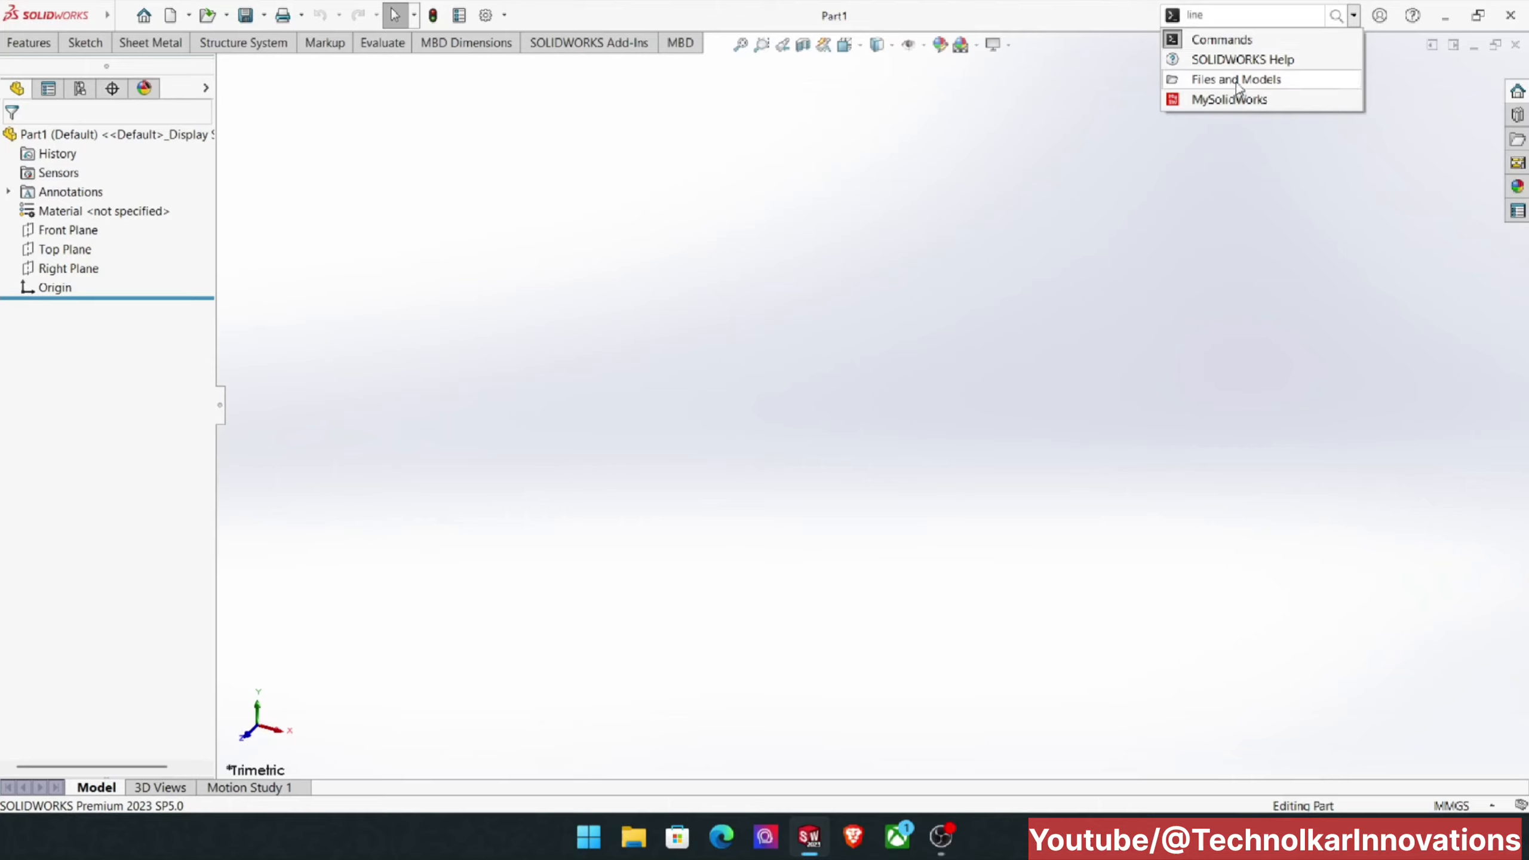
left_click(1242, 147)
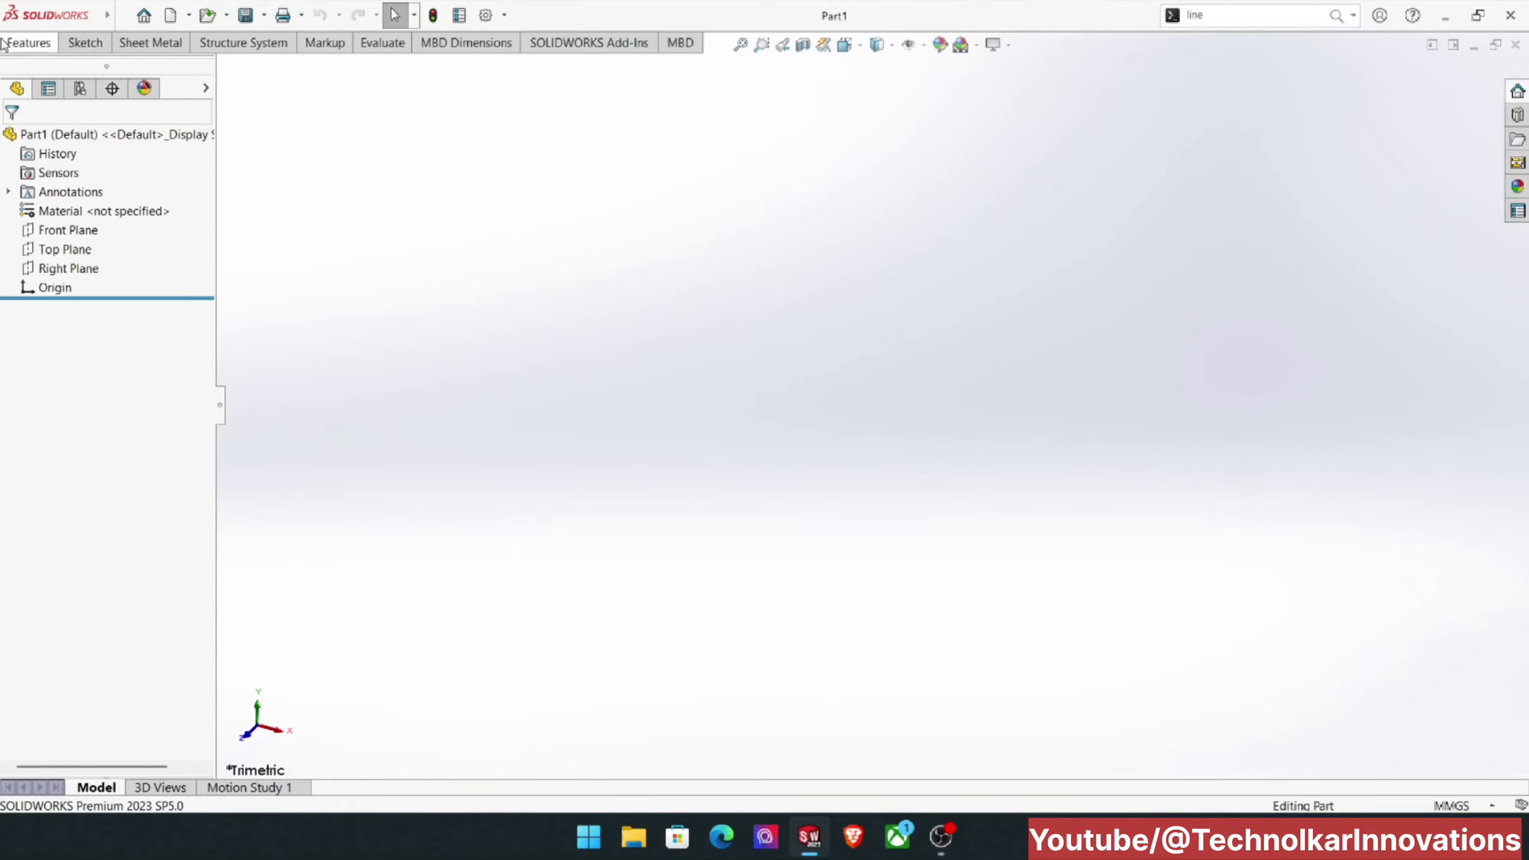
Step: Switch the CommandManager's large buttons with text off and back on
left_click(29, 43)
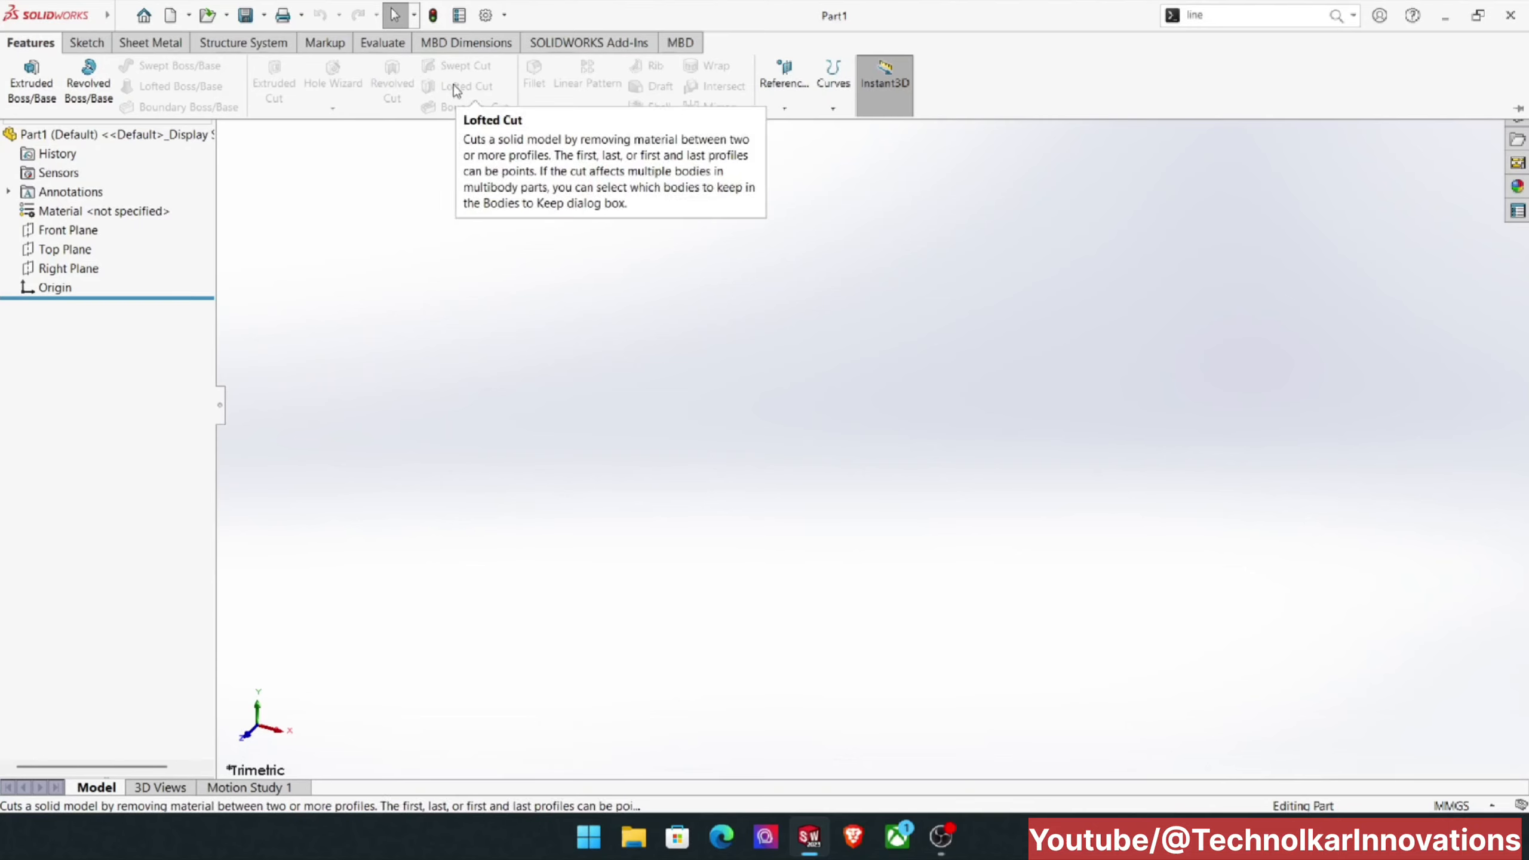
right_click(1003, 60)
mouse_move(1039, 106)
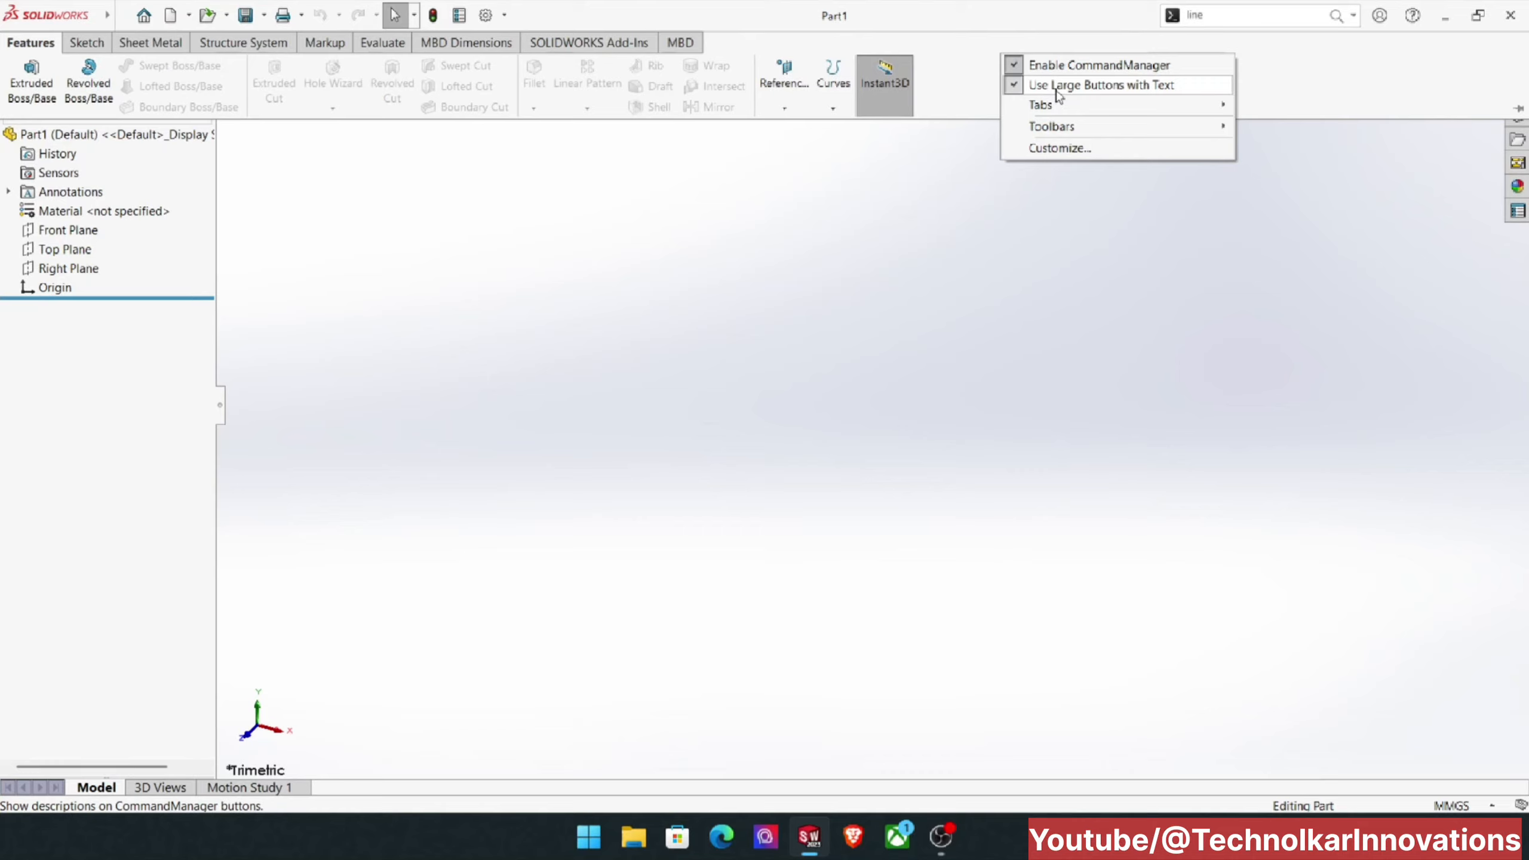
left_click(1058, 93)
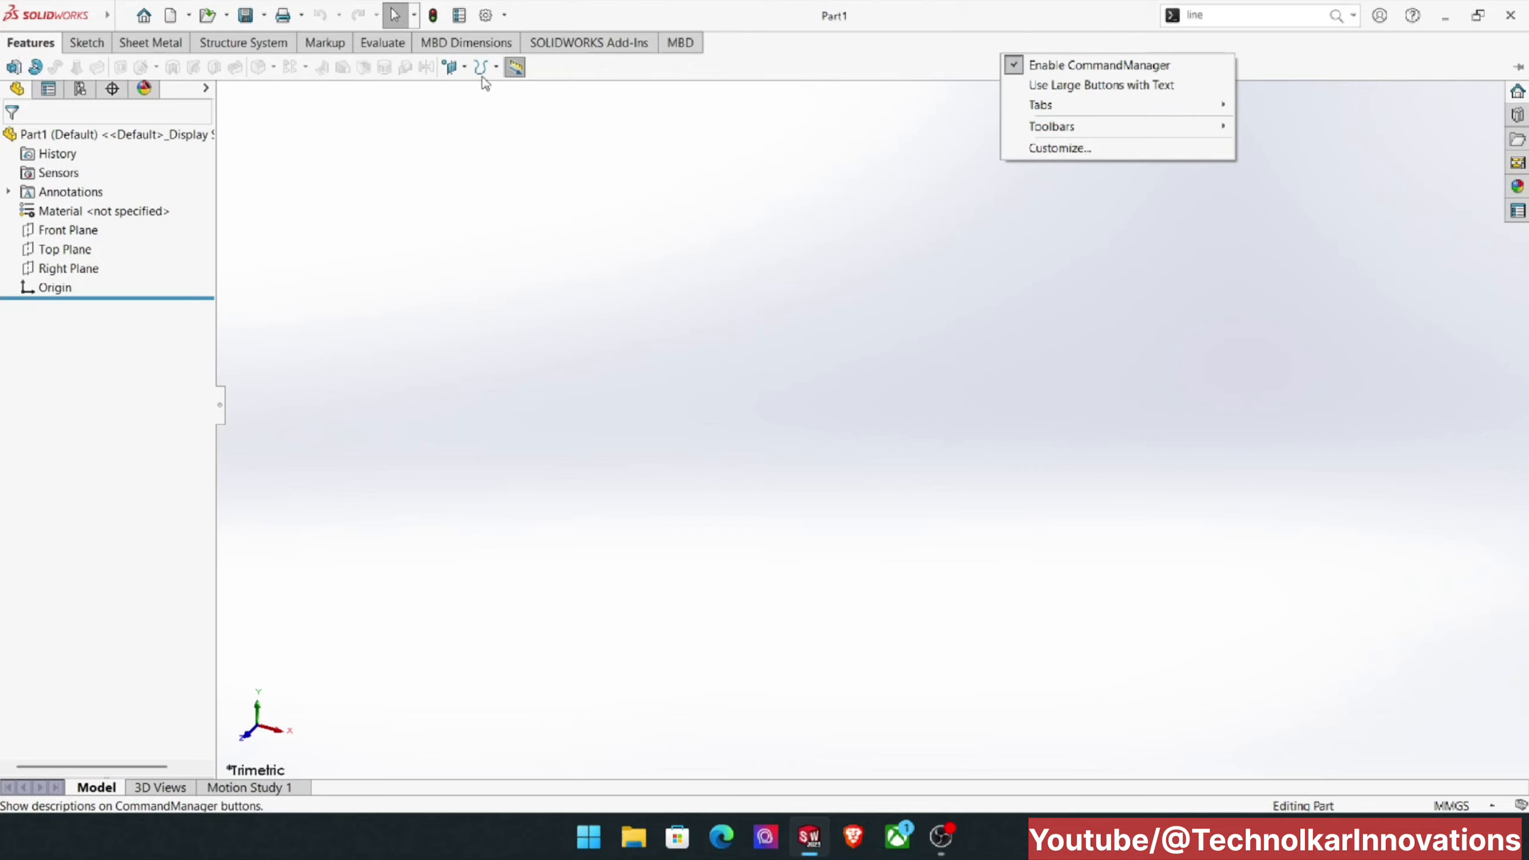
left_click(1018, 86)
left_click(932, 83)
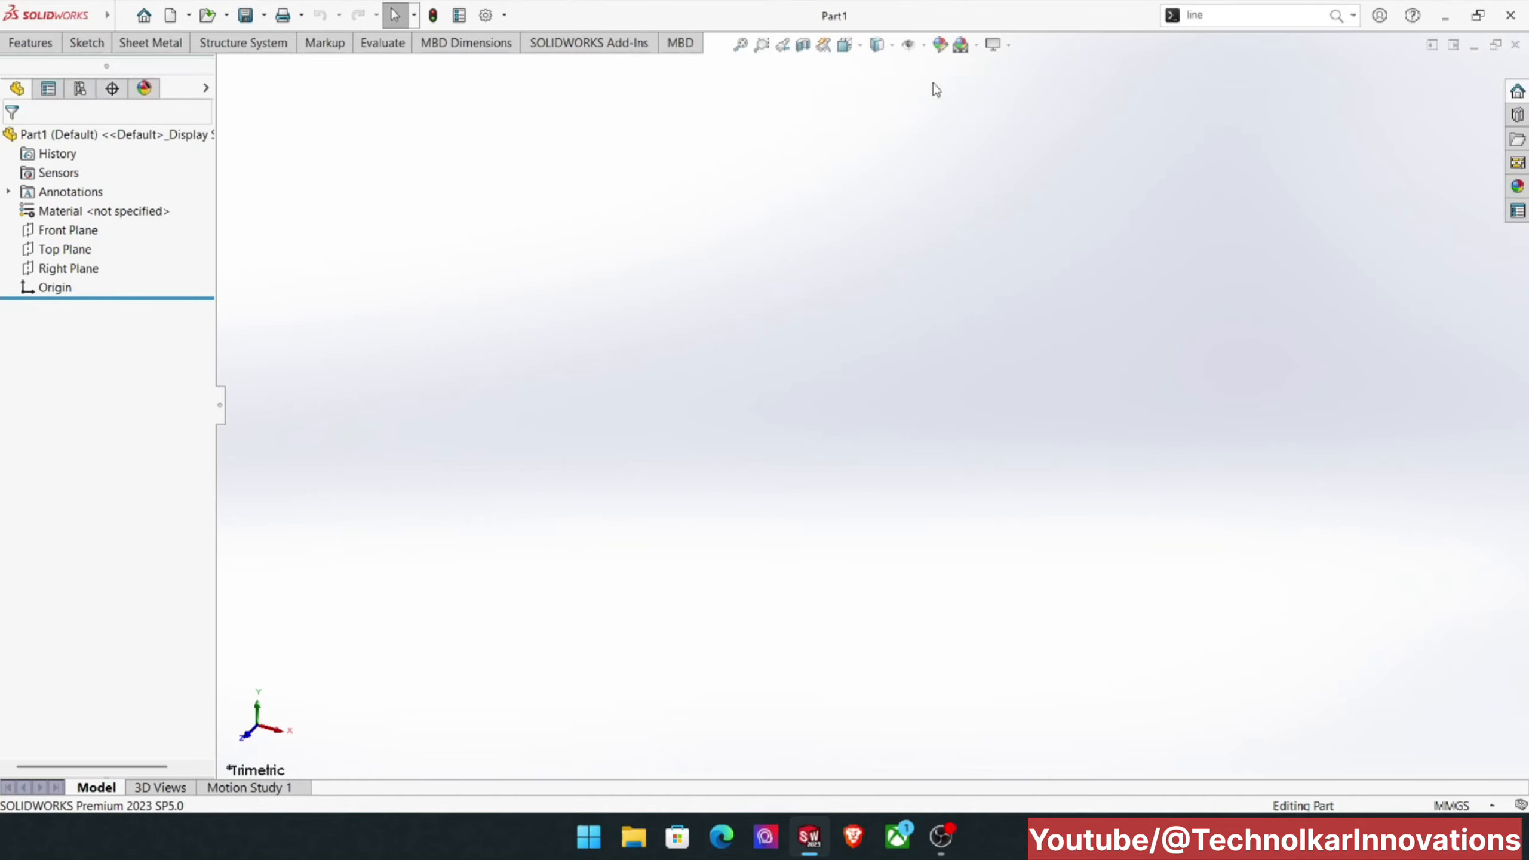
left_click(16, 43)
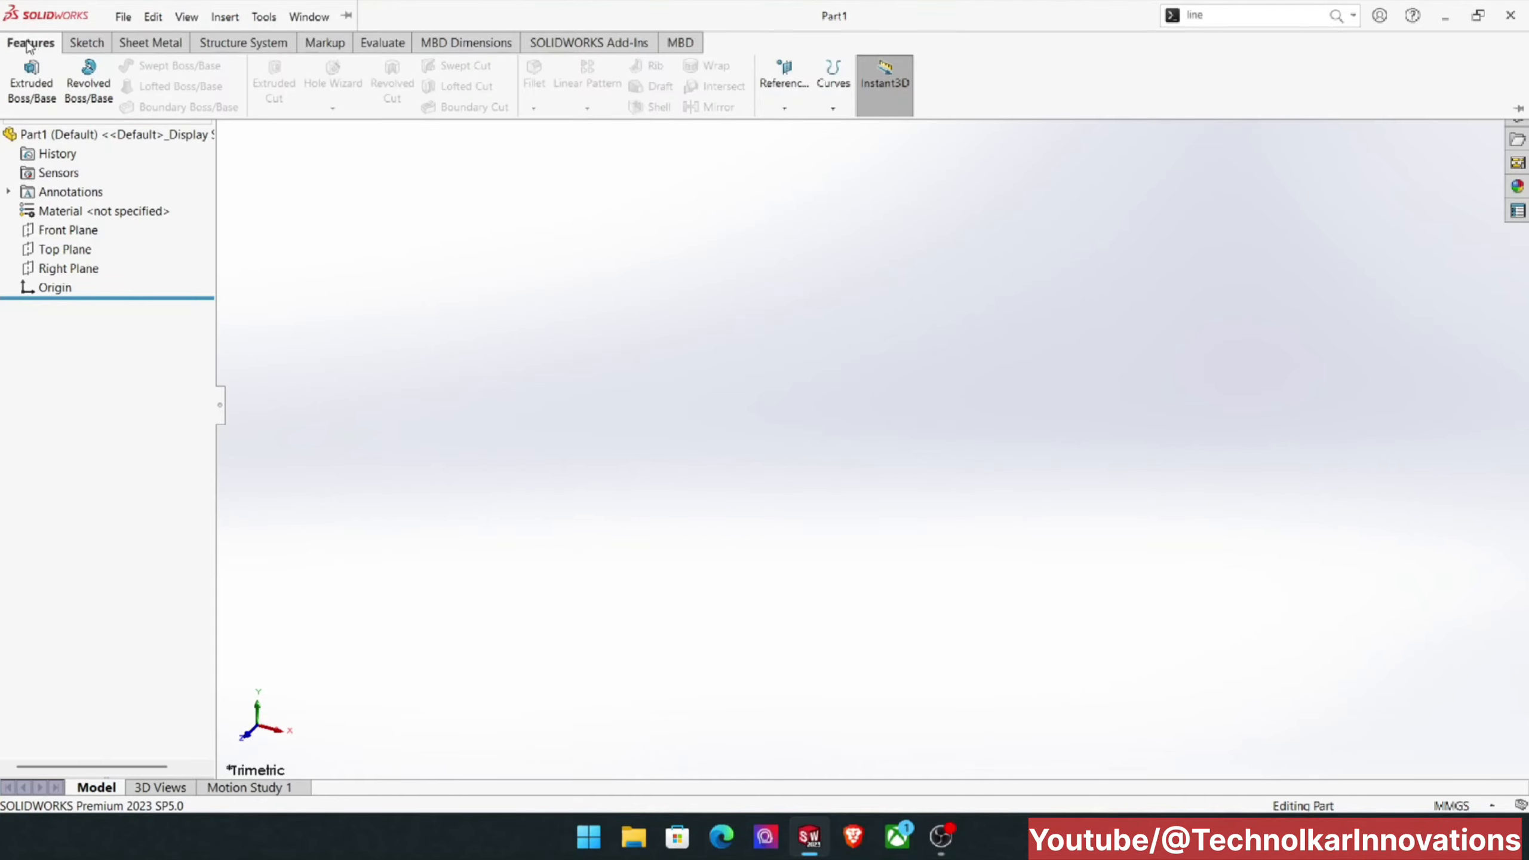
left_click(86, 43)
left_click(150, 44)
left_click(241, 44)
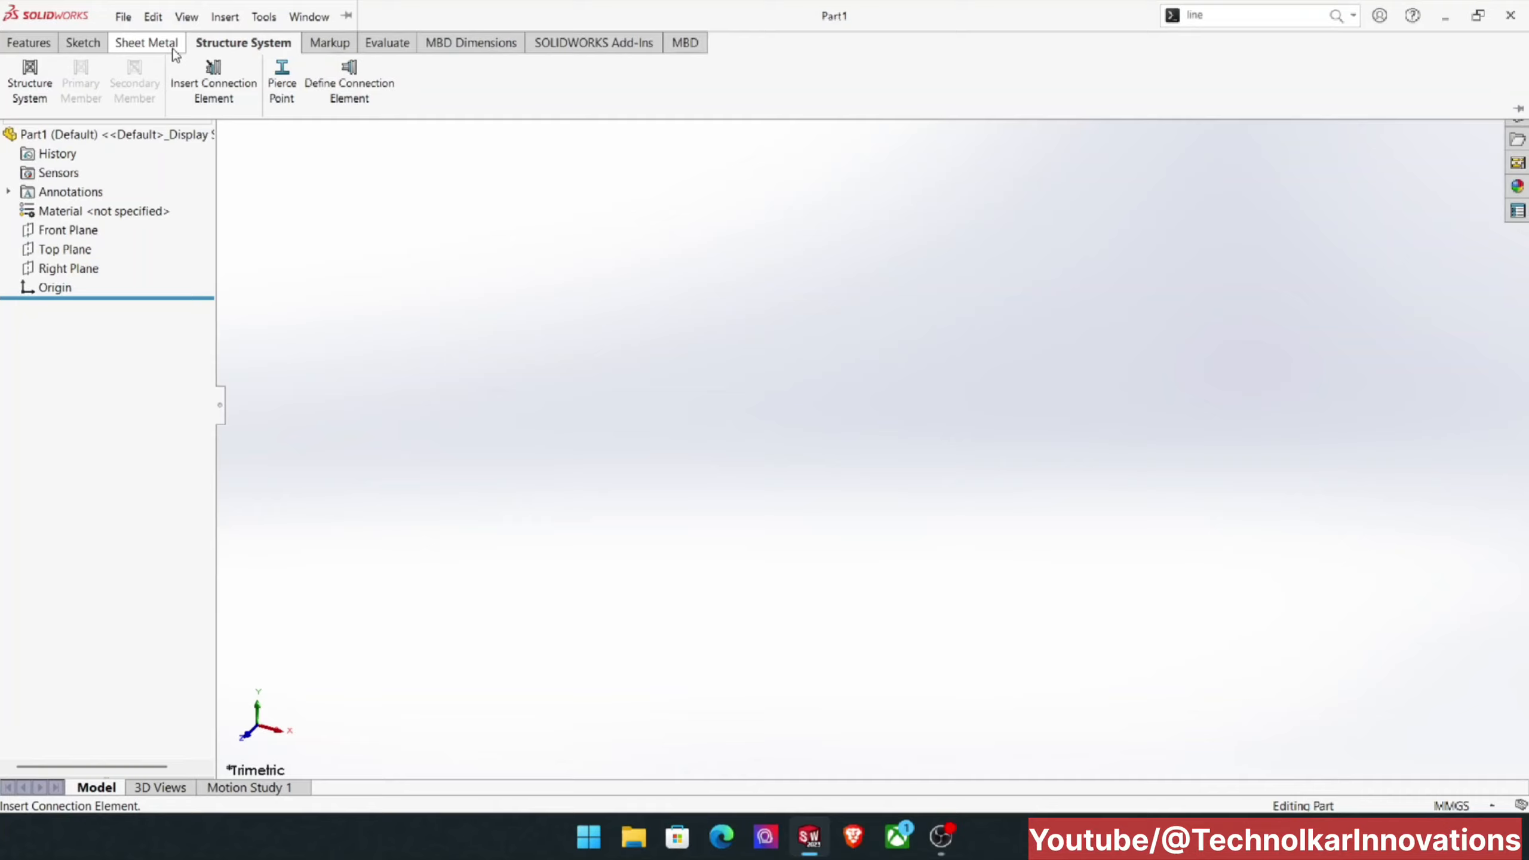
Step: Hide the Sheet Metal tab from the CommandManager and display the Features commands
right_click(945, 49)
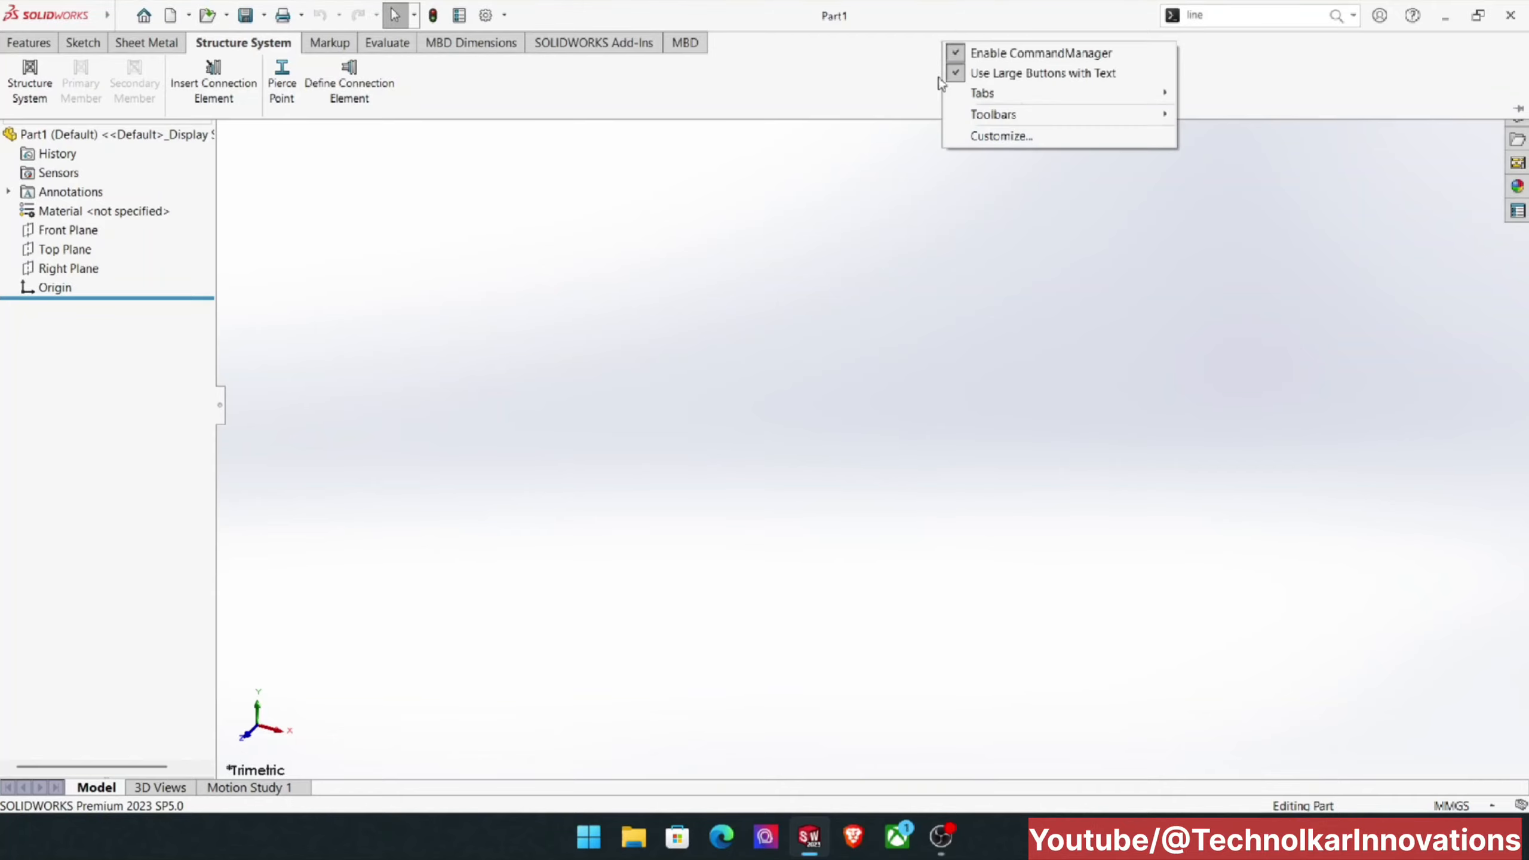
mouse_move(1004, 102)
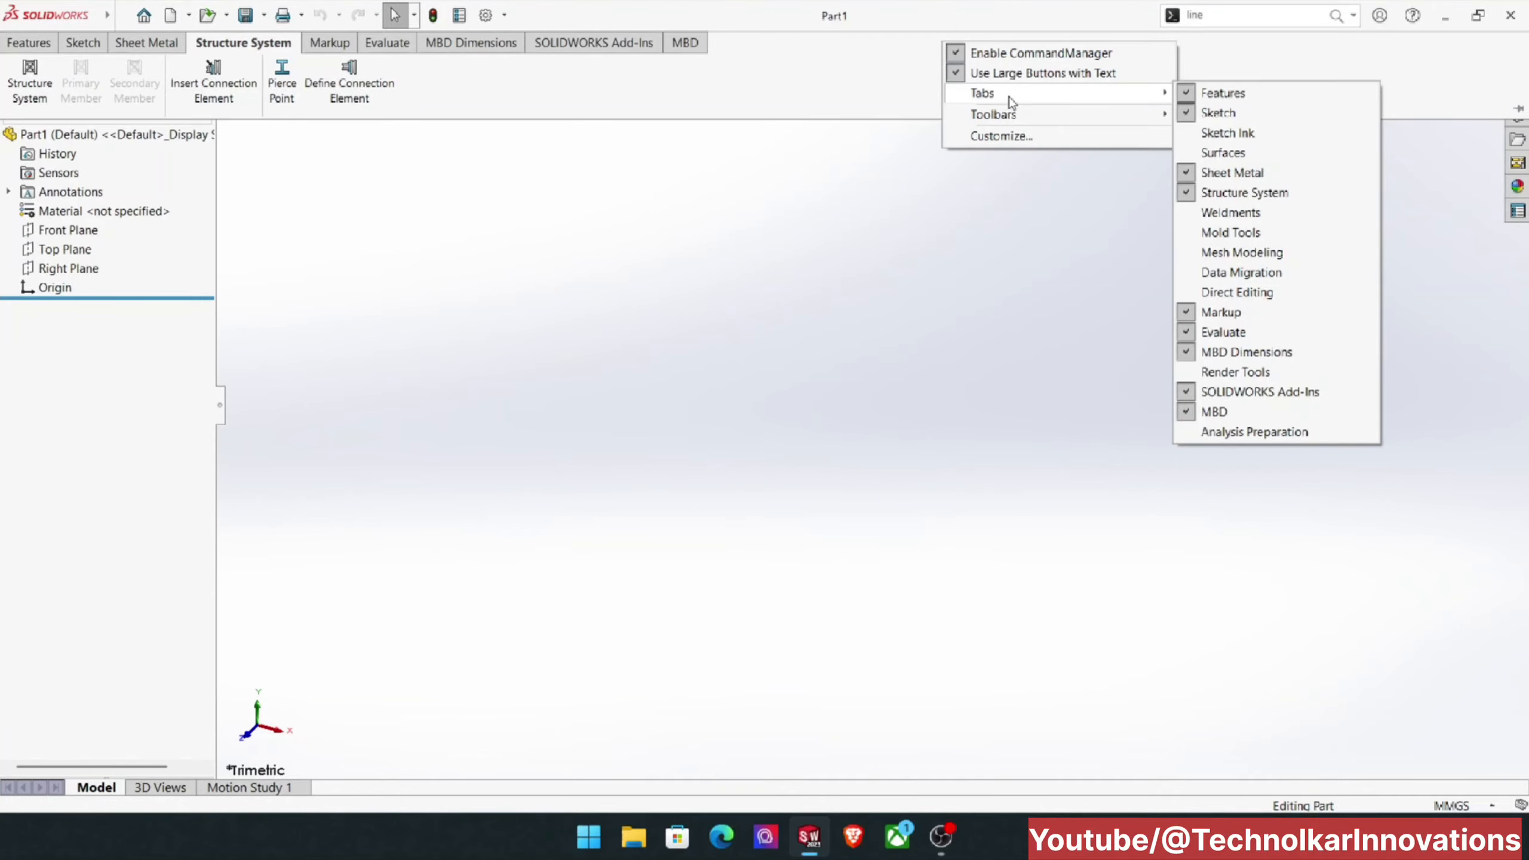
left_click(1207, 180)
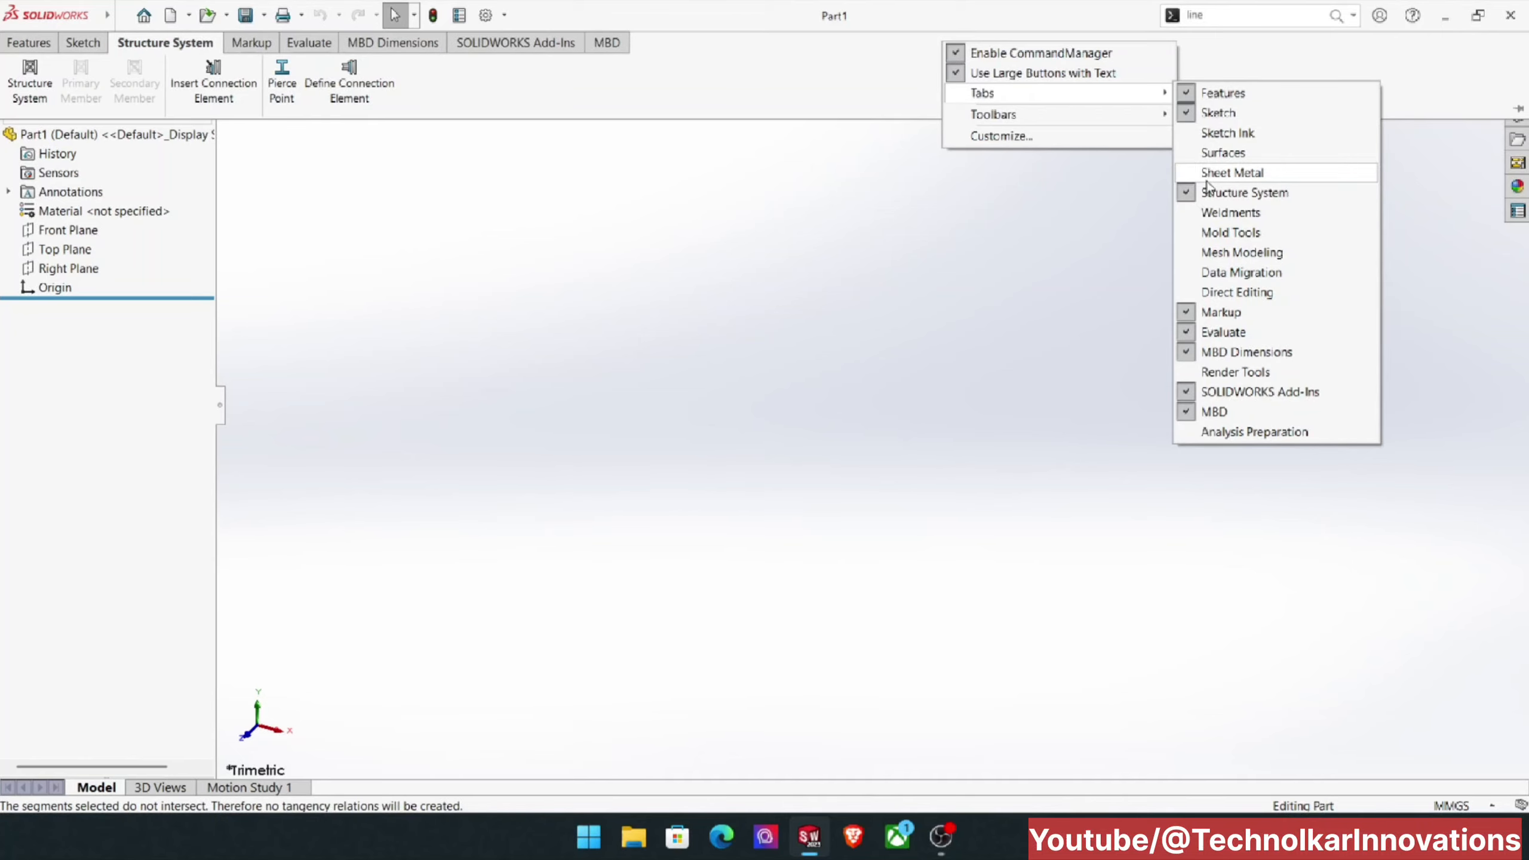
left_click(706, 63)
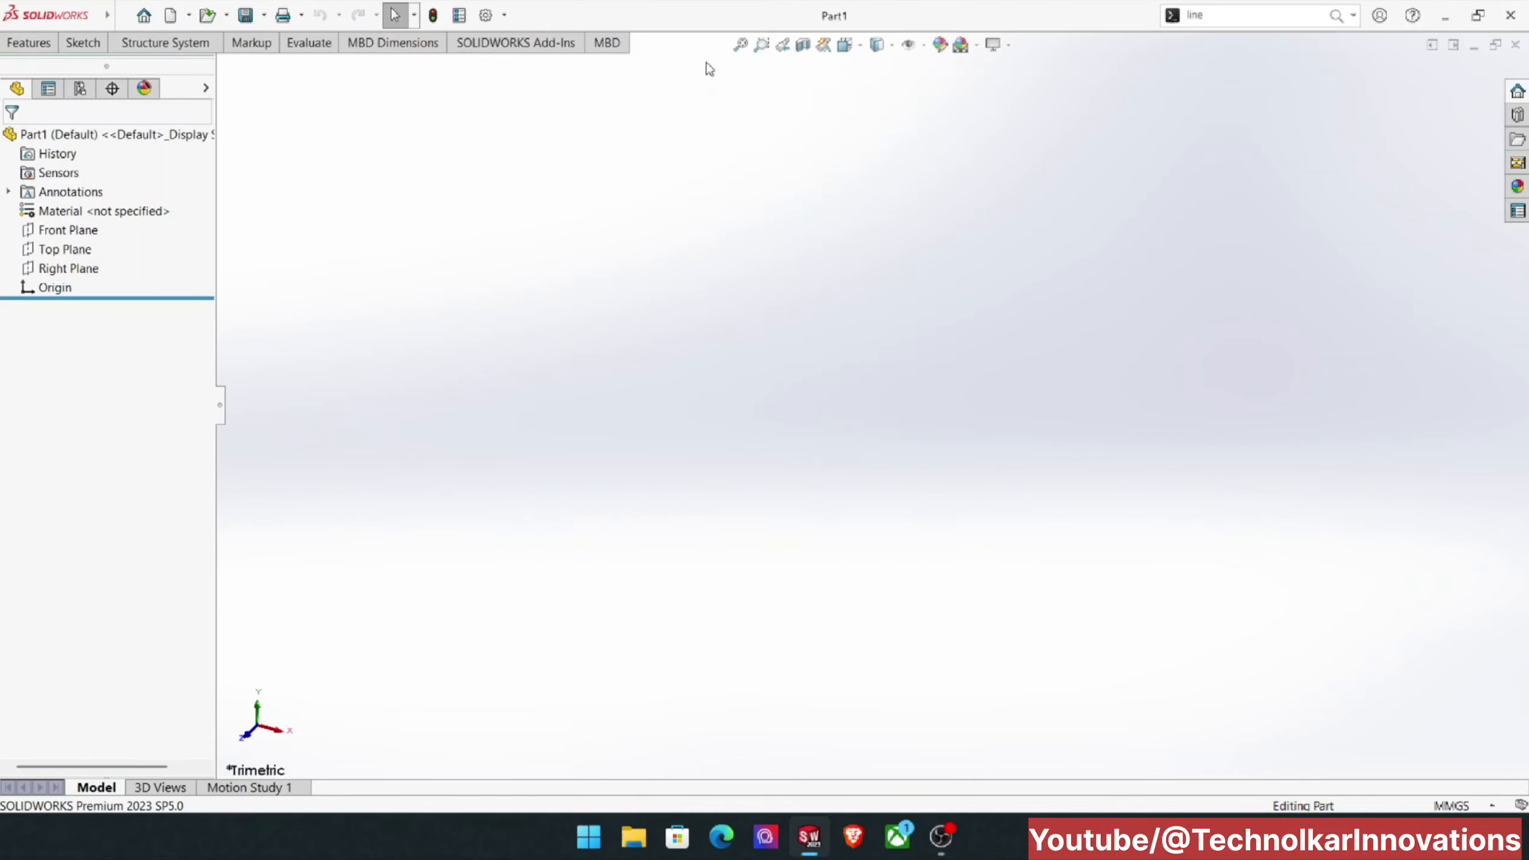
left_click(49, 43)
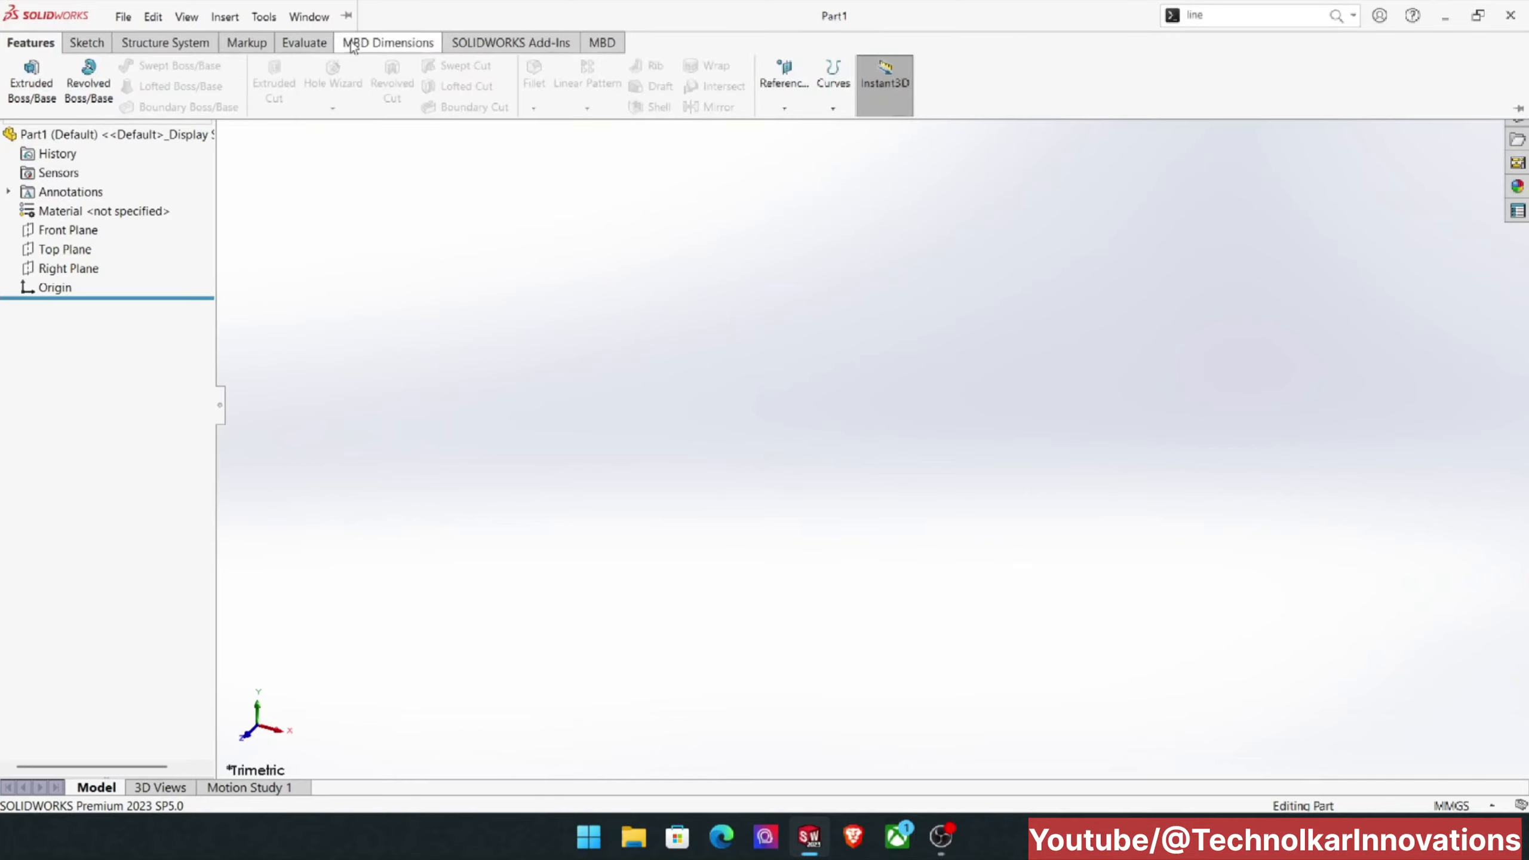
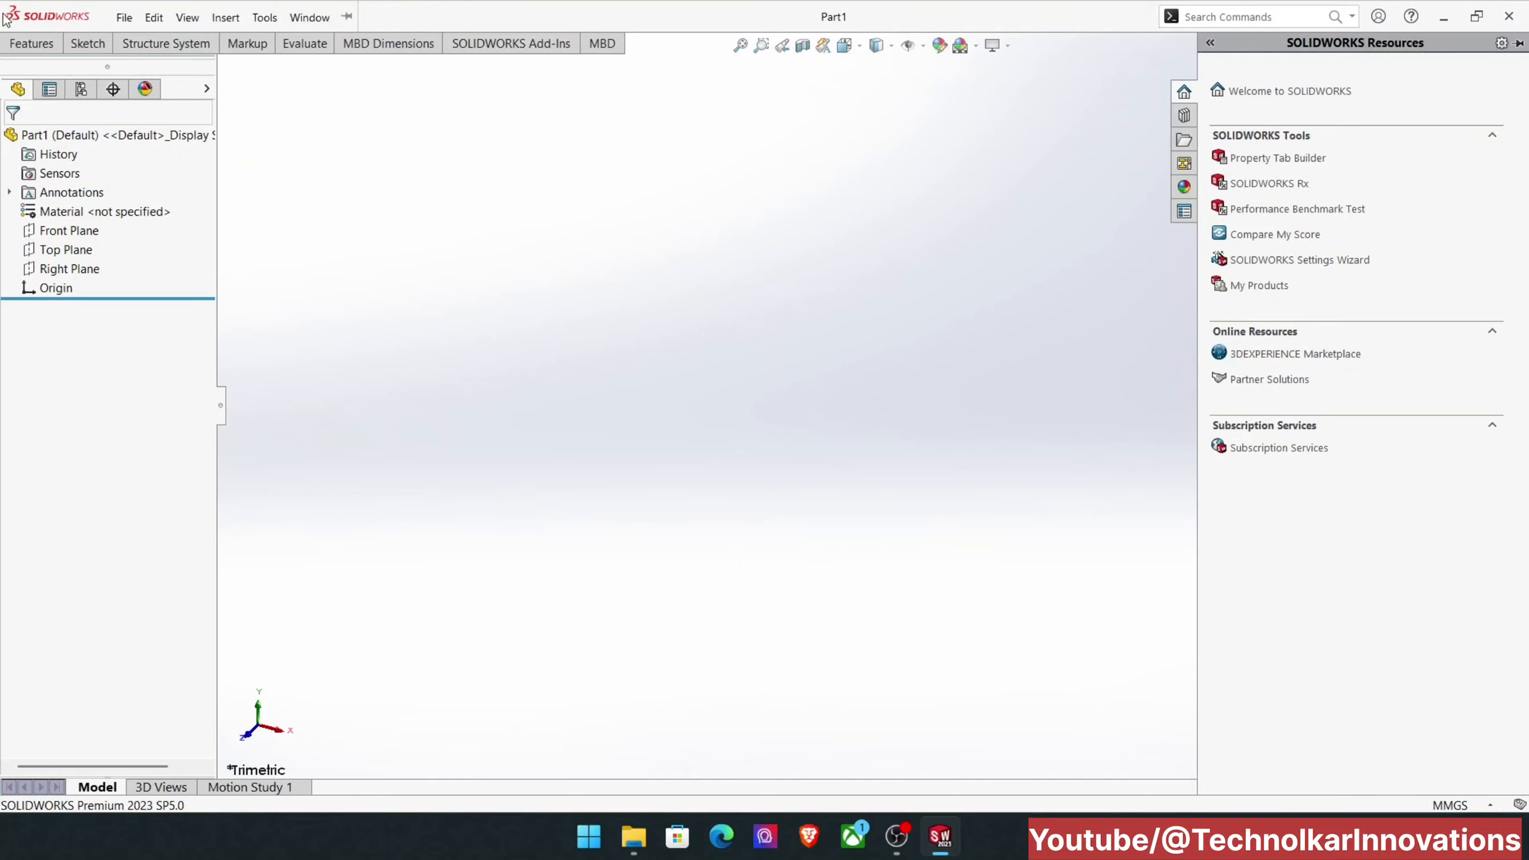
Step: Start an Extruded Boss/Base and choose the Top Plane for its sketch
left_click(23, 41)
left_click(24, 45)
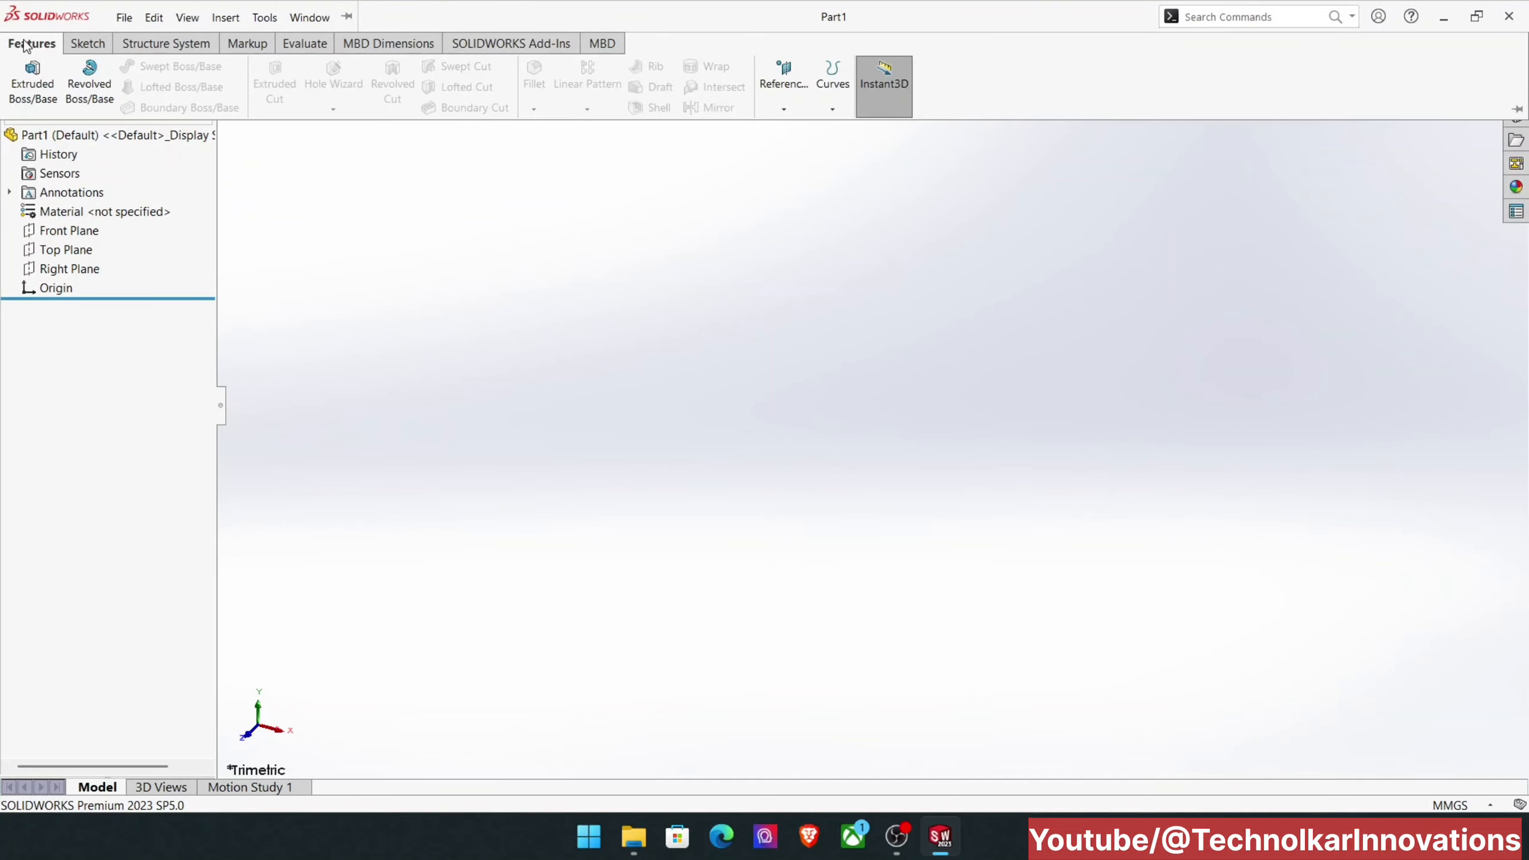
left_click(33, 79)
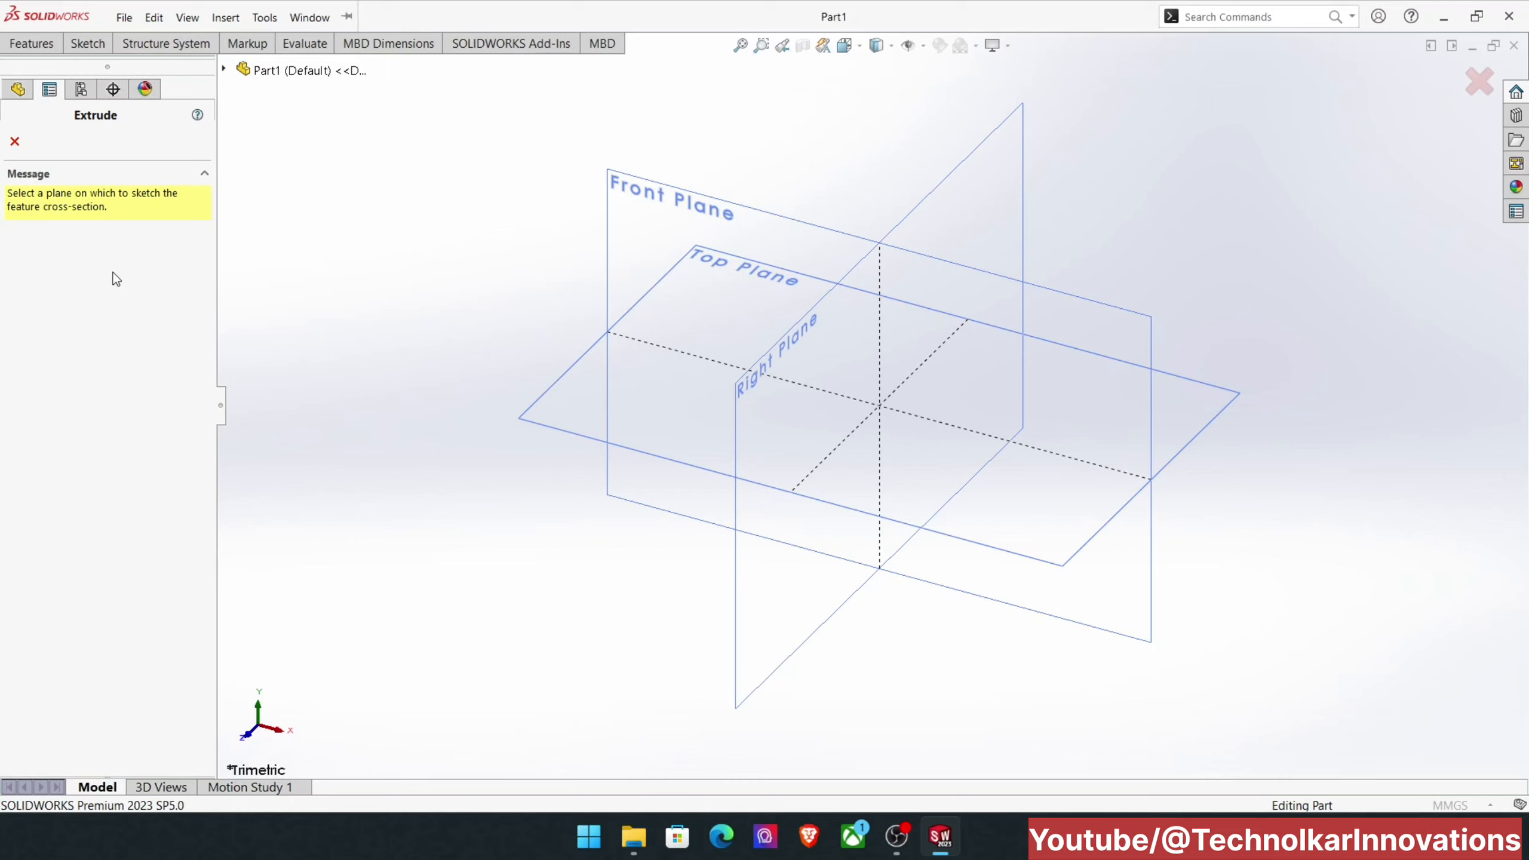
left_click(648, 389)
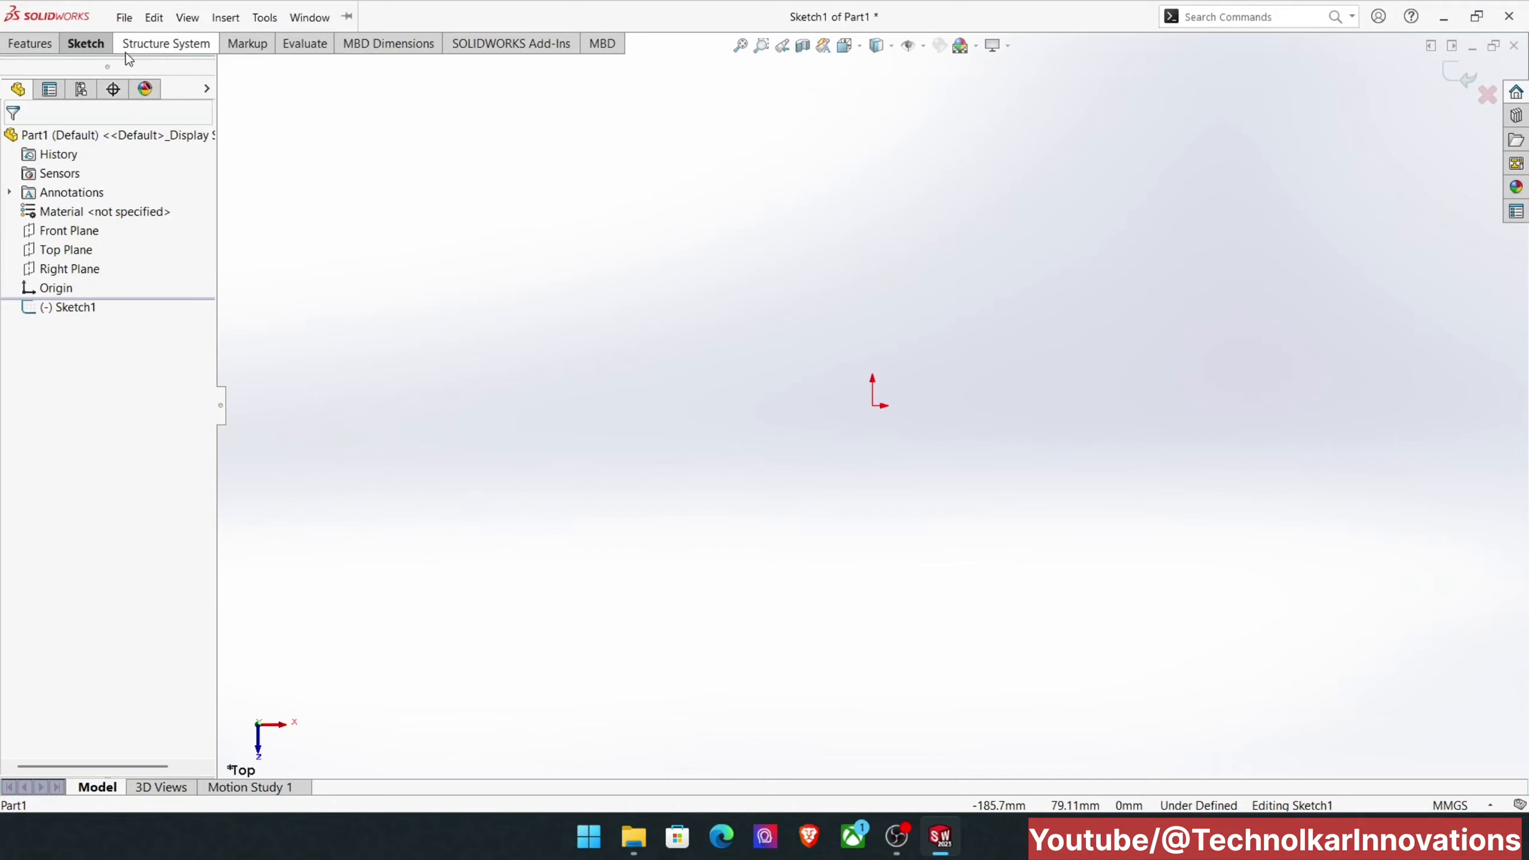
Step: Sketch a center rectangle about 246 mm by 107 mm, centred on the origin
left_click(87, 45)
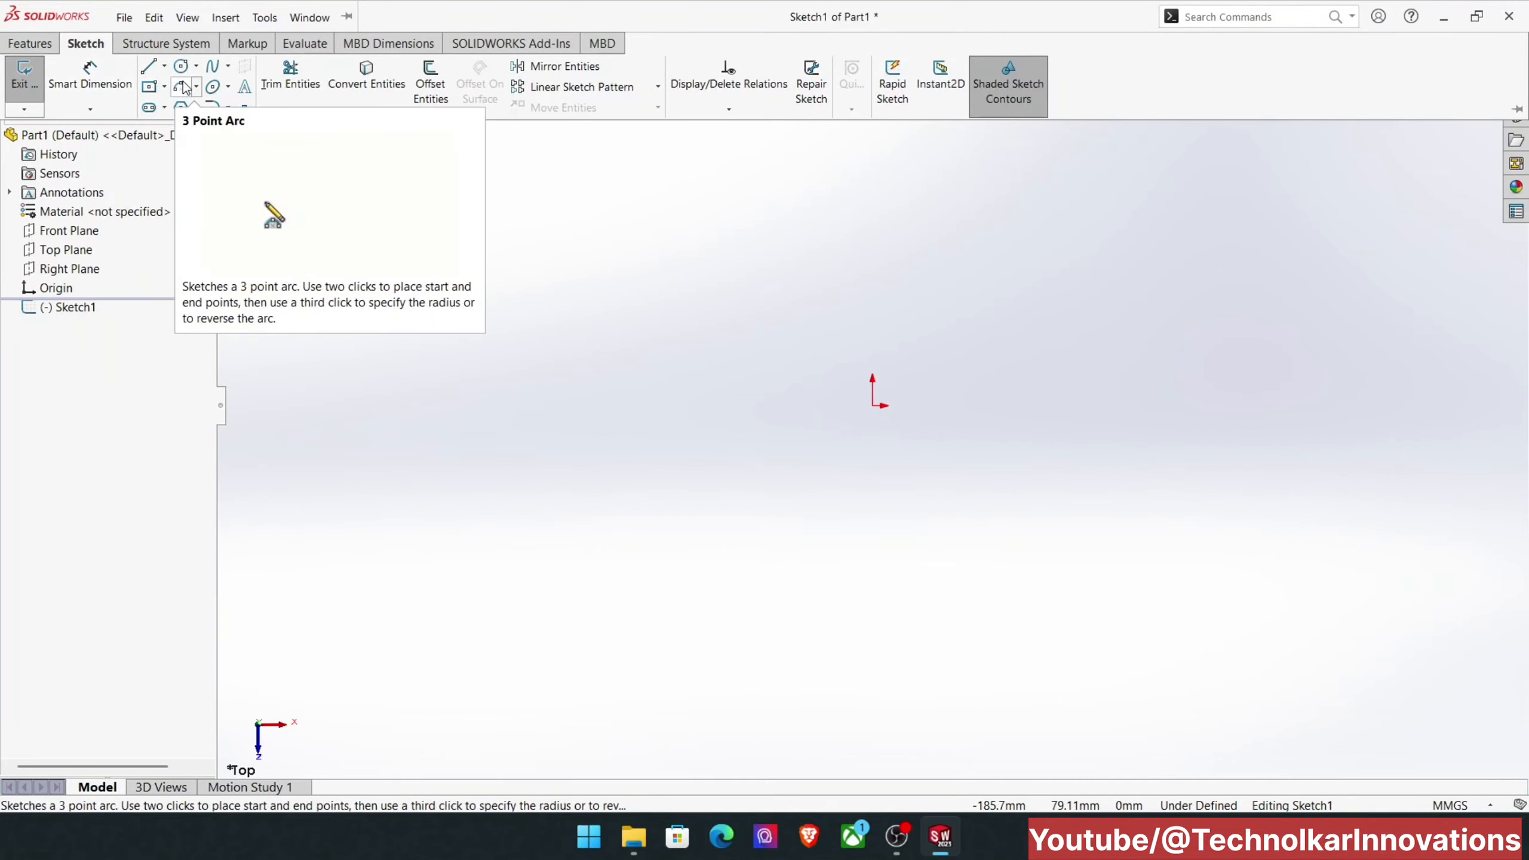
left_click(151, 88)
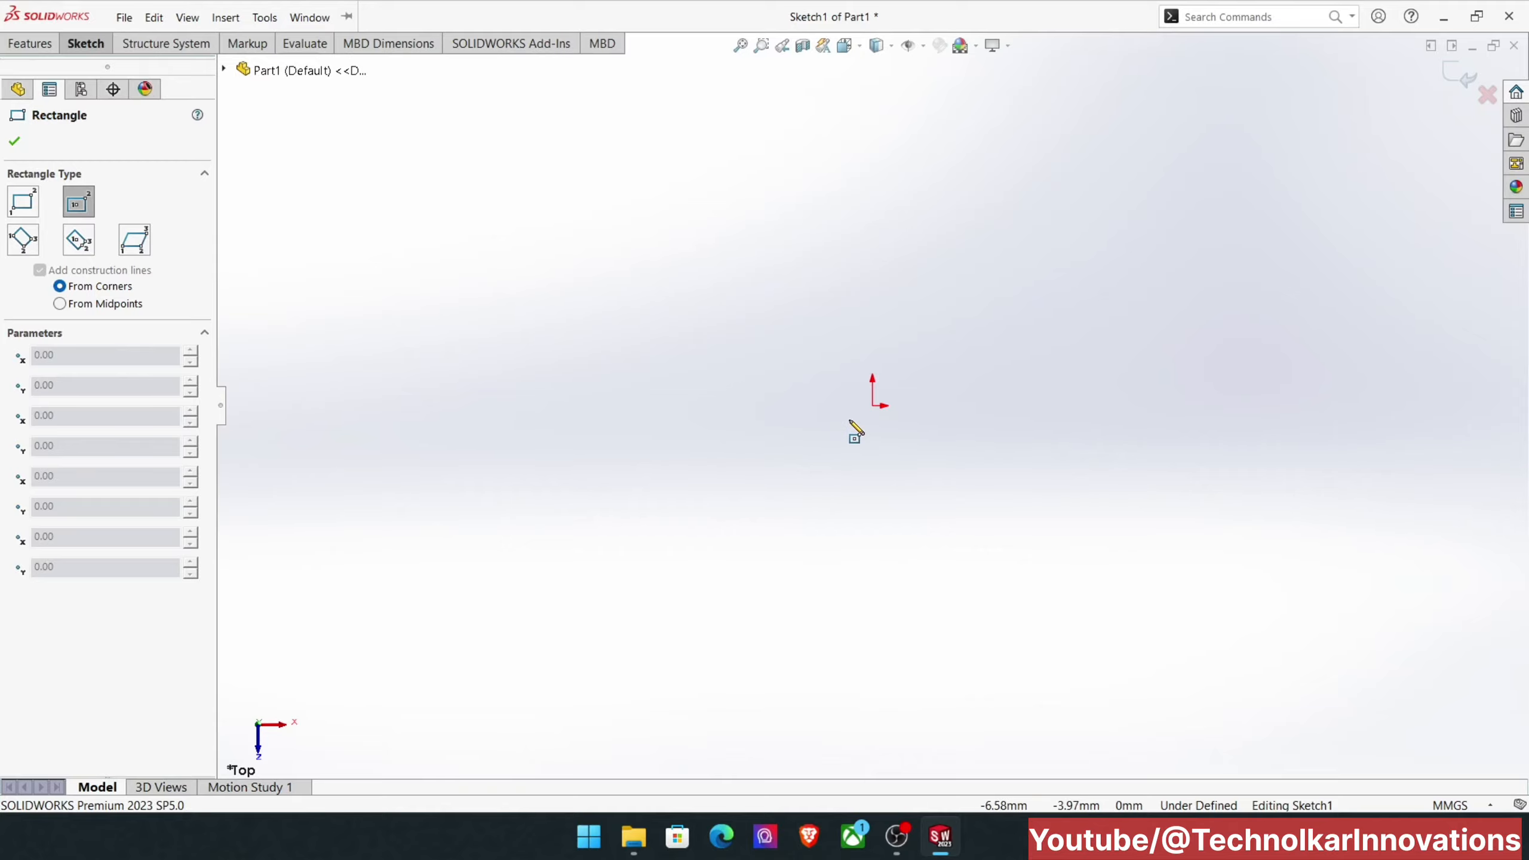
left_click(872, 406)
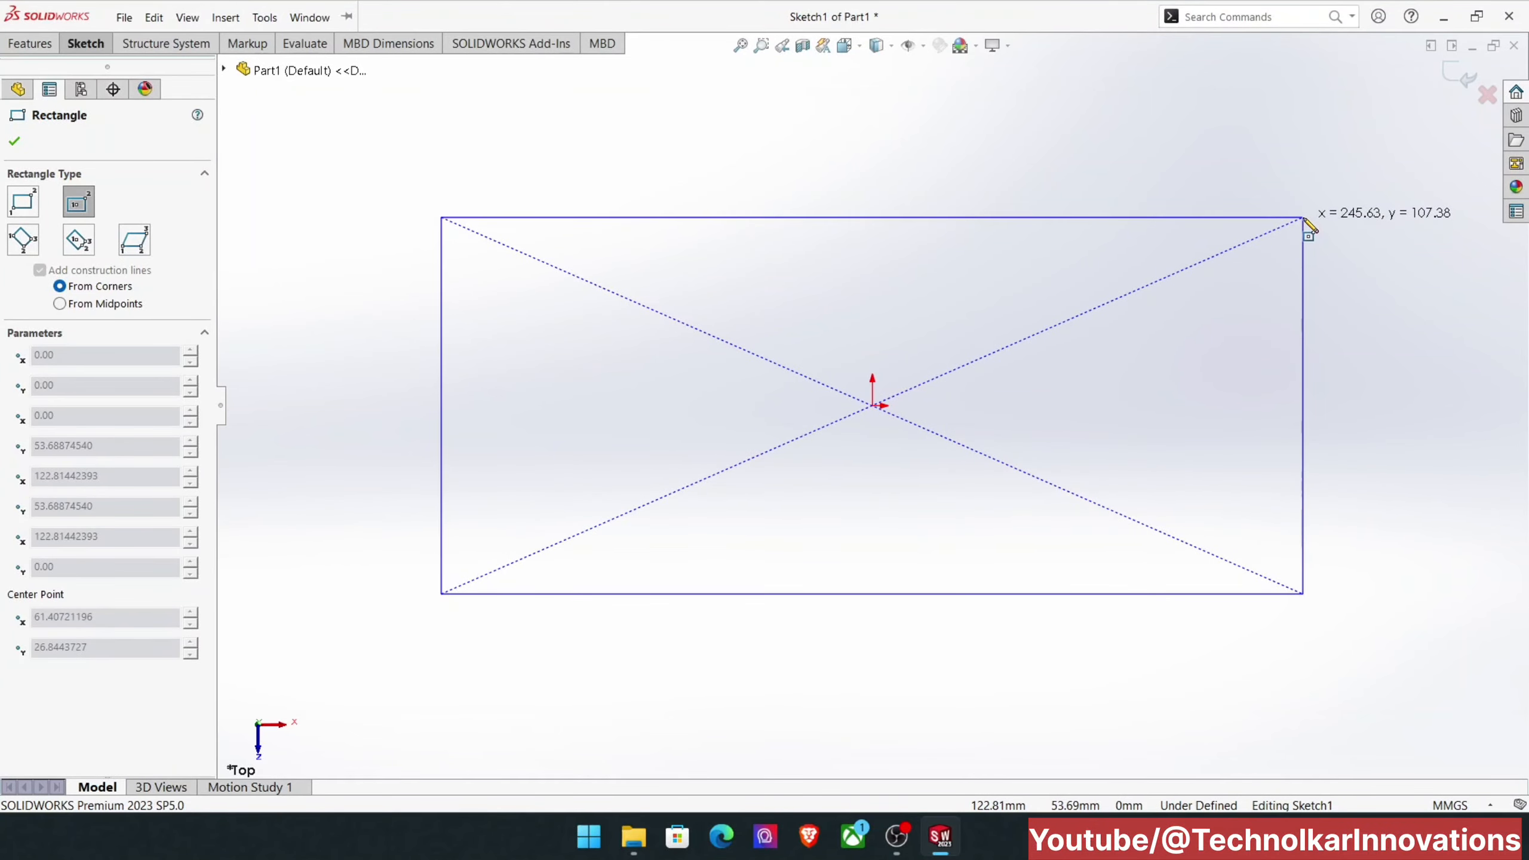
left_click(1303, 218)
Step: Dimension the rectangle's upper horizontal edge to 200 mm with Smart Dimension
key("alt+e")
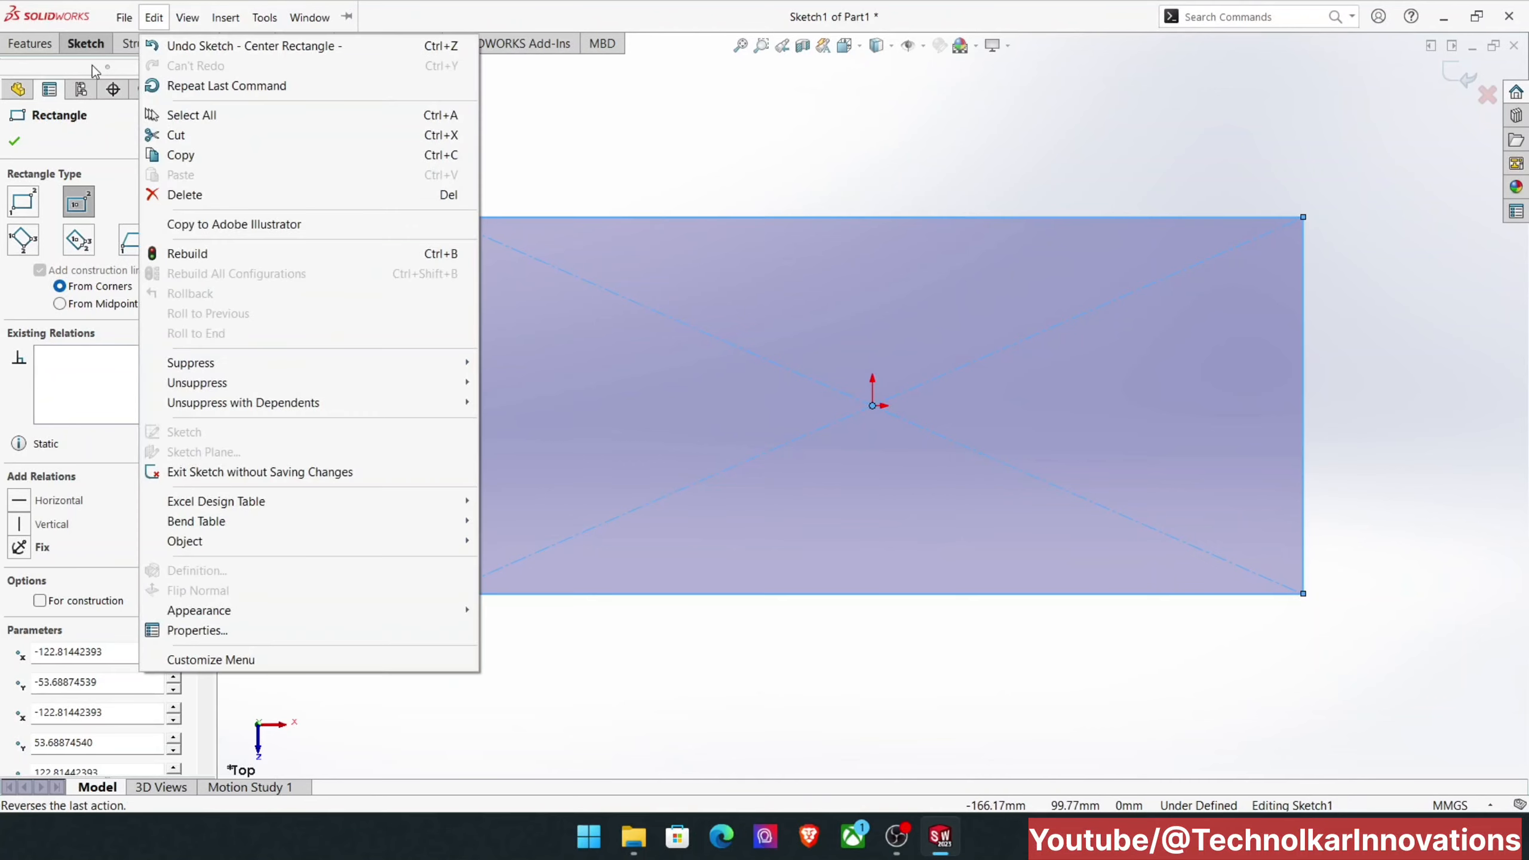
left_click(68, 46)
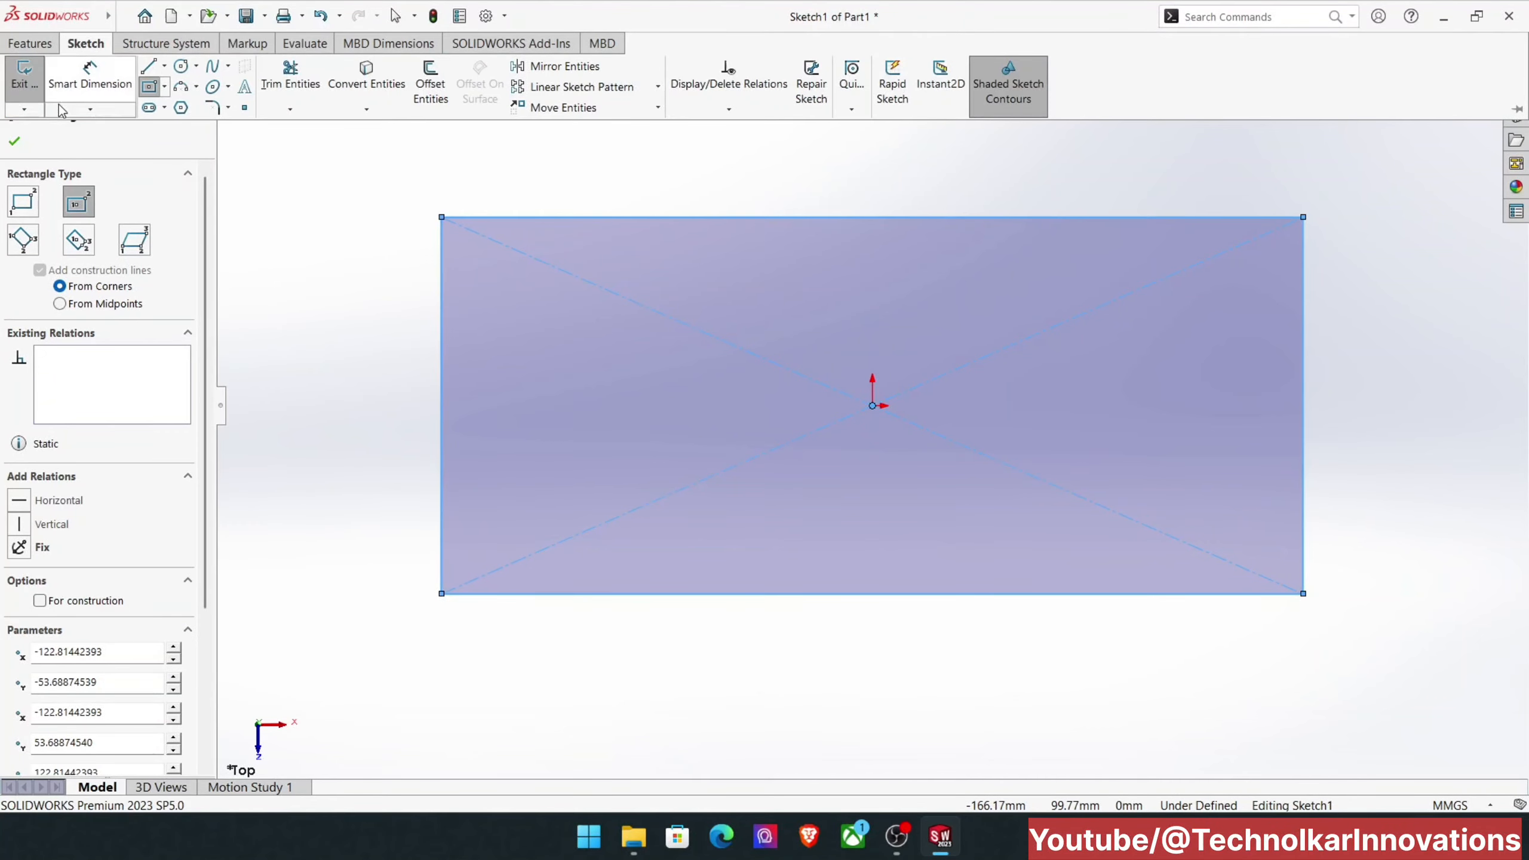
left_click(103, 89)
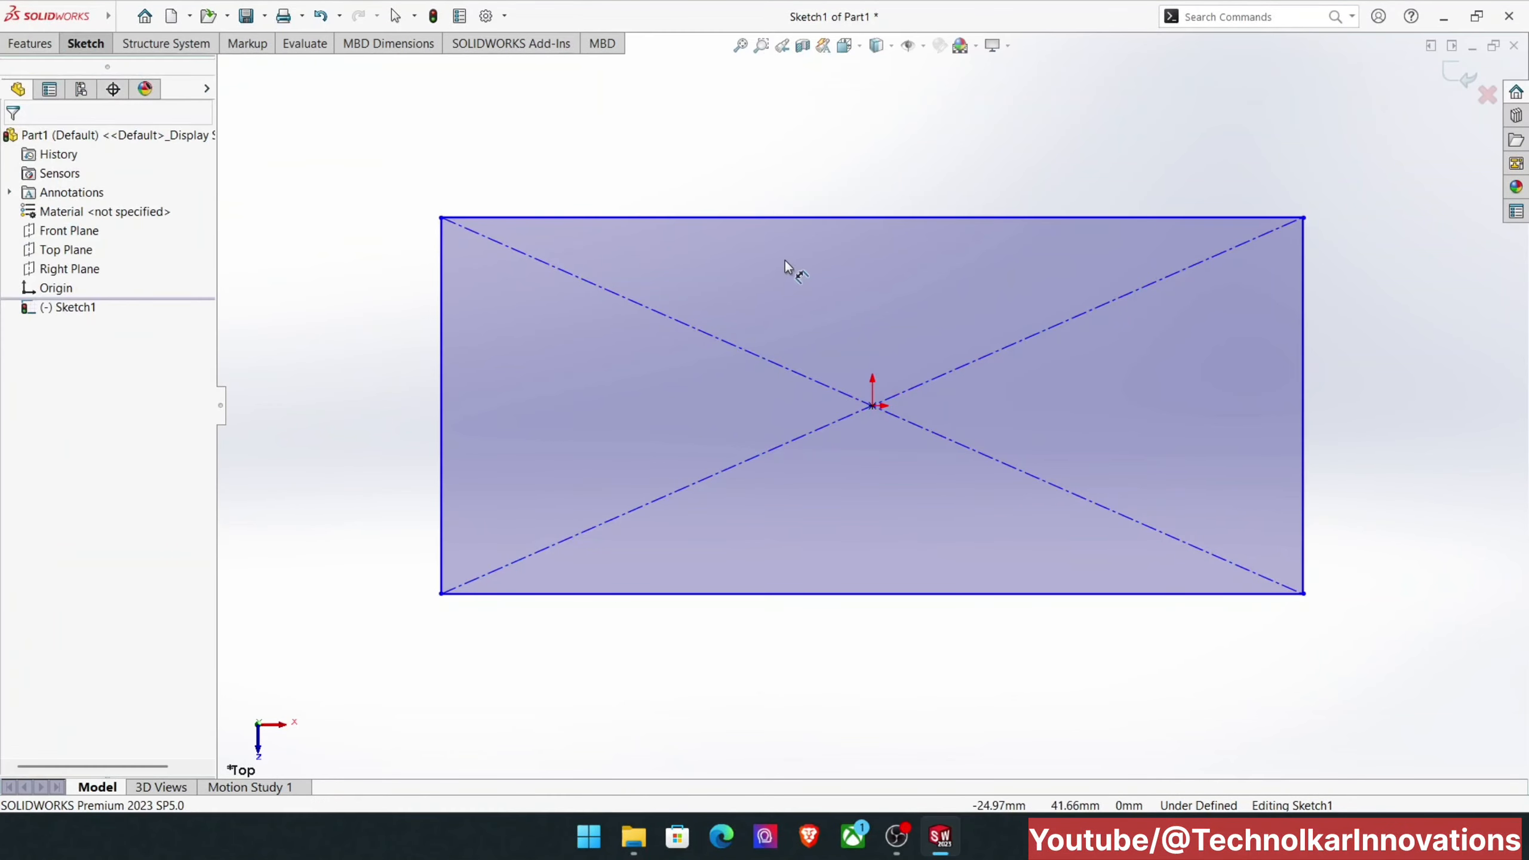
left_click(805, 216)
left_click(826, 176)
type("200")
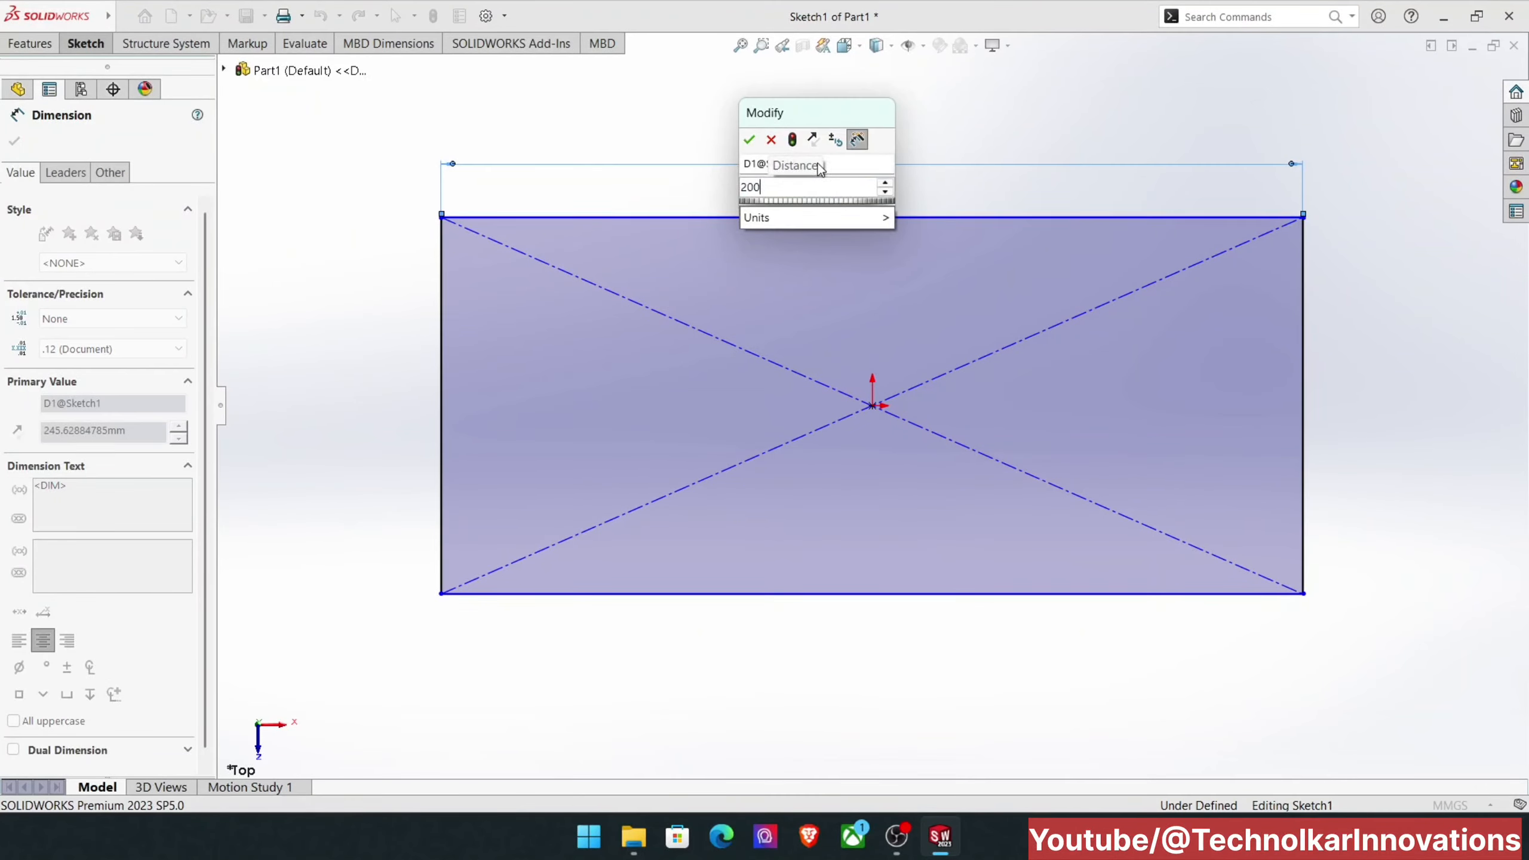
key("Return")
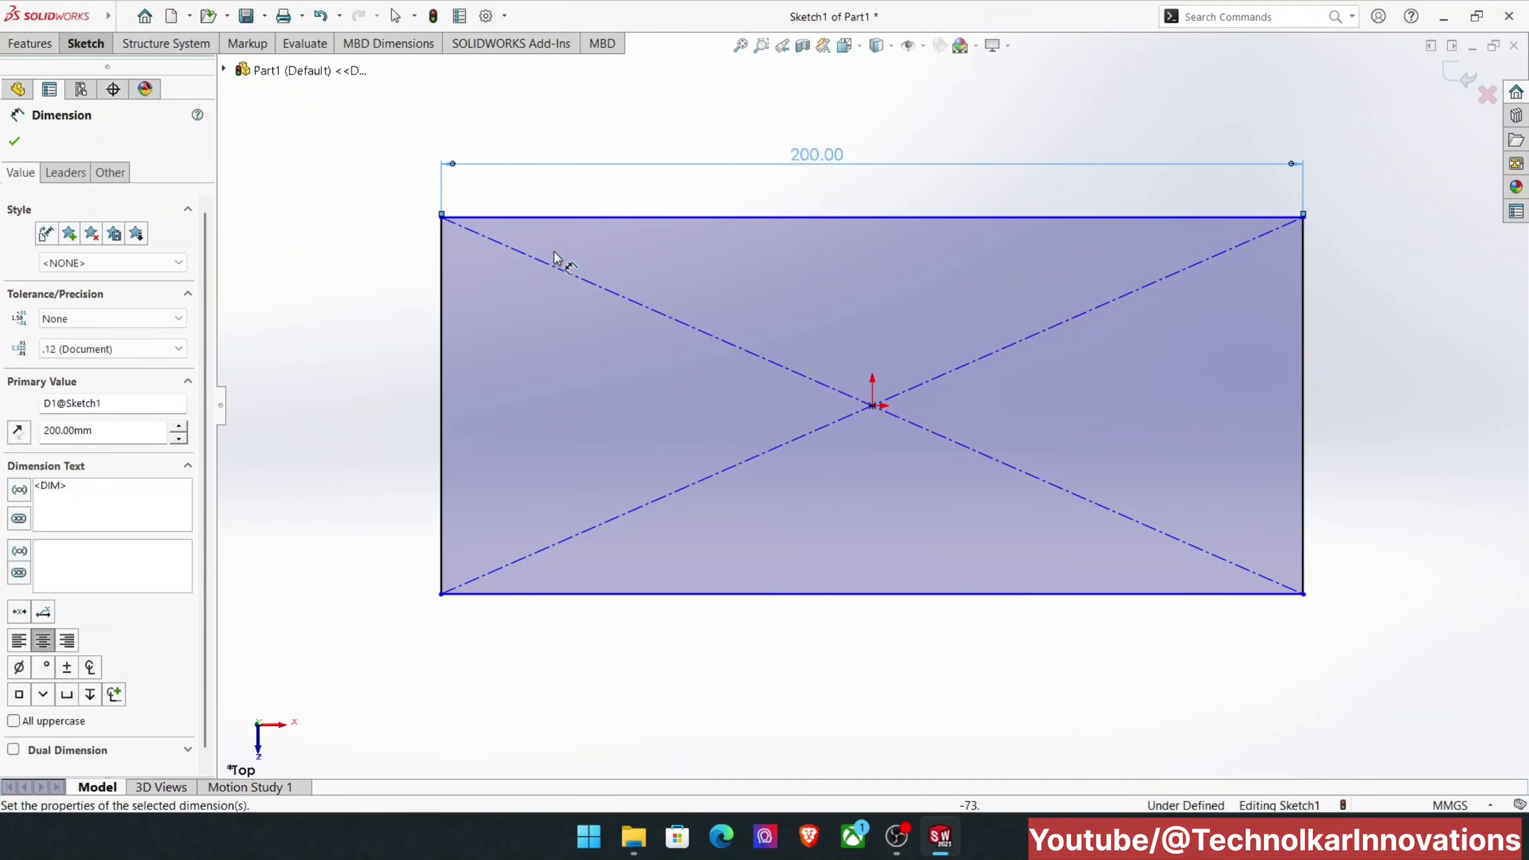
Step: Dimension the rectangle's vertical edge to 90 mm
left_click(443, 301)
left_click(381, 303)
type("90")
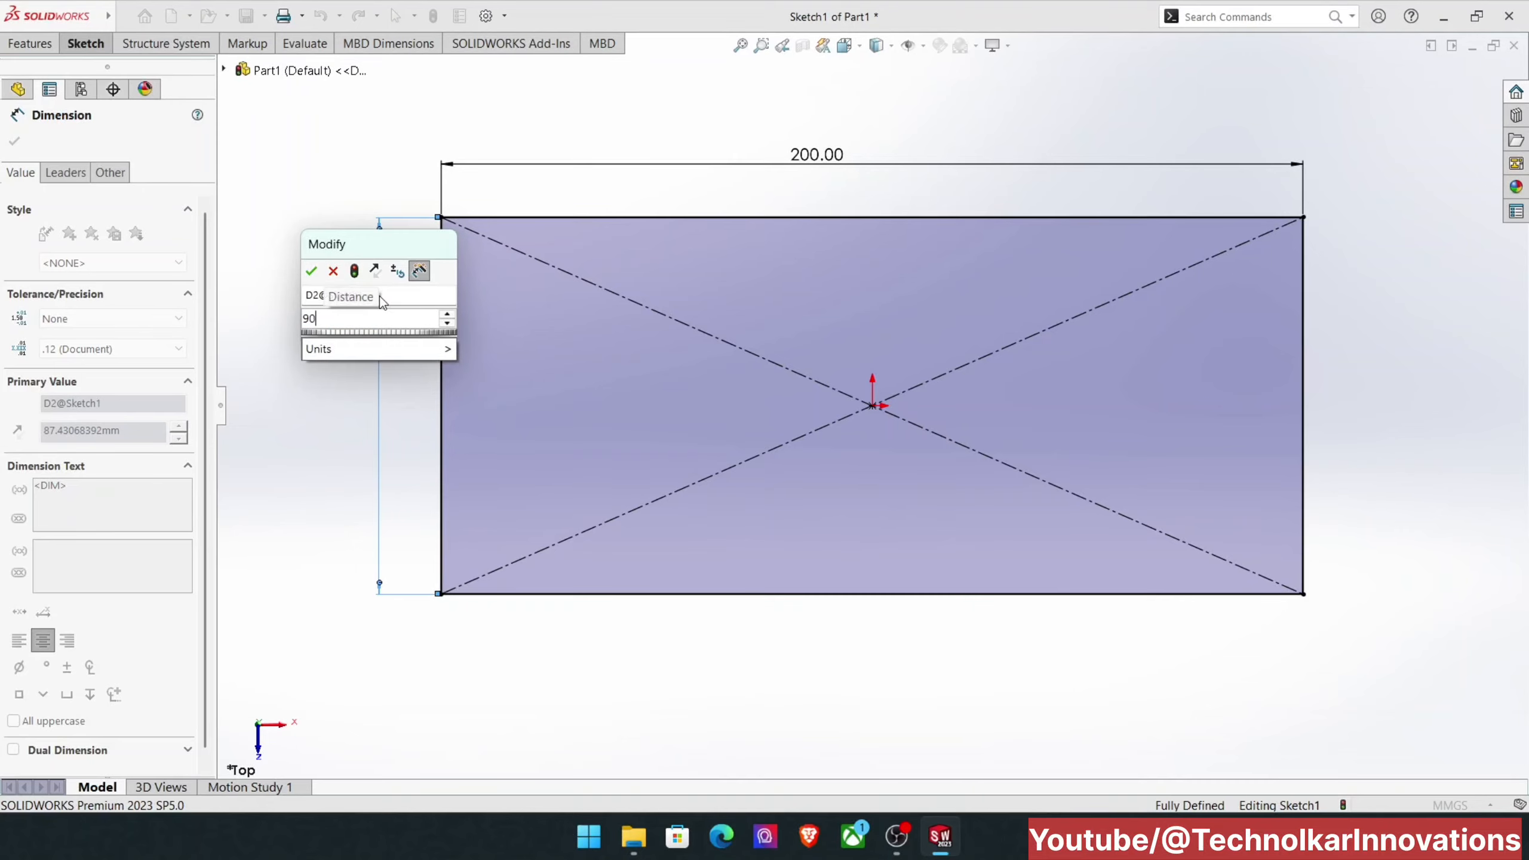
key("Return")
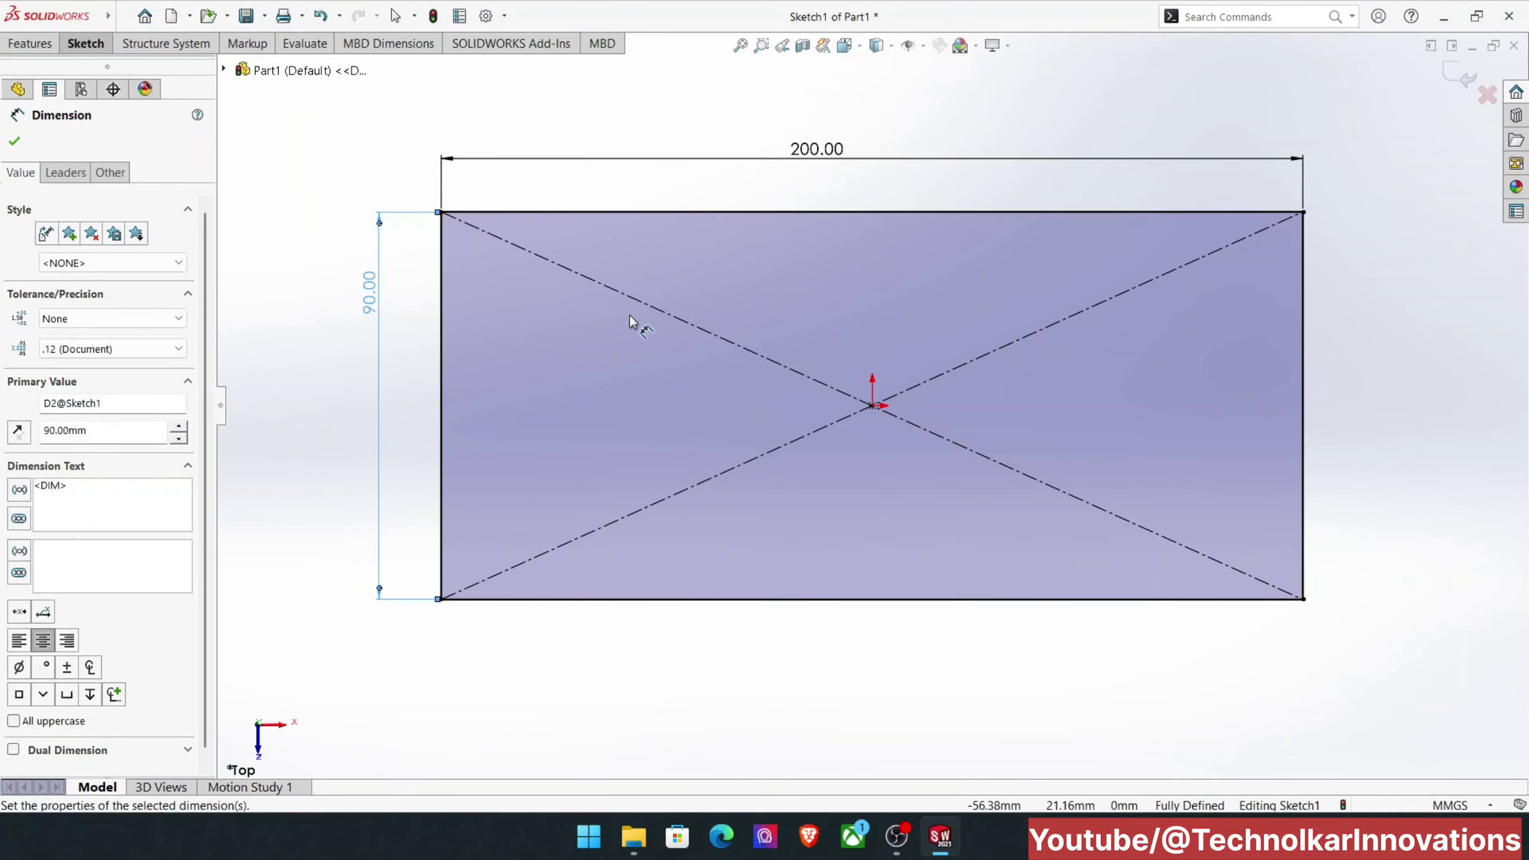
Step: End dimensioning and exit the rectangle sketch to reach the Boss-Extrude settings
scroll(633, 317, "up", 2)
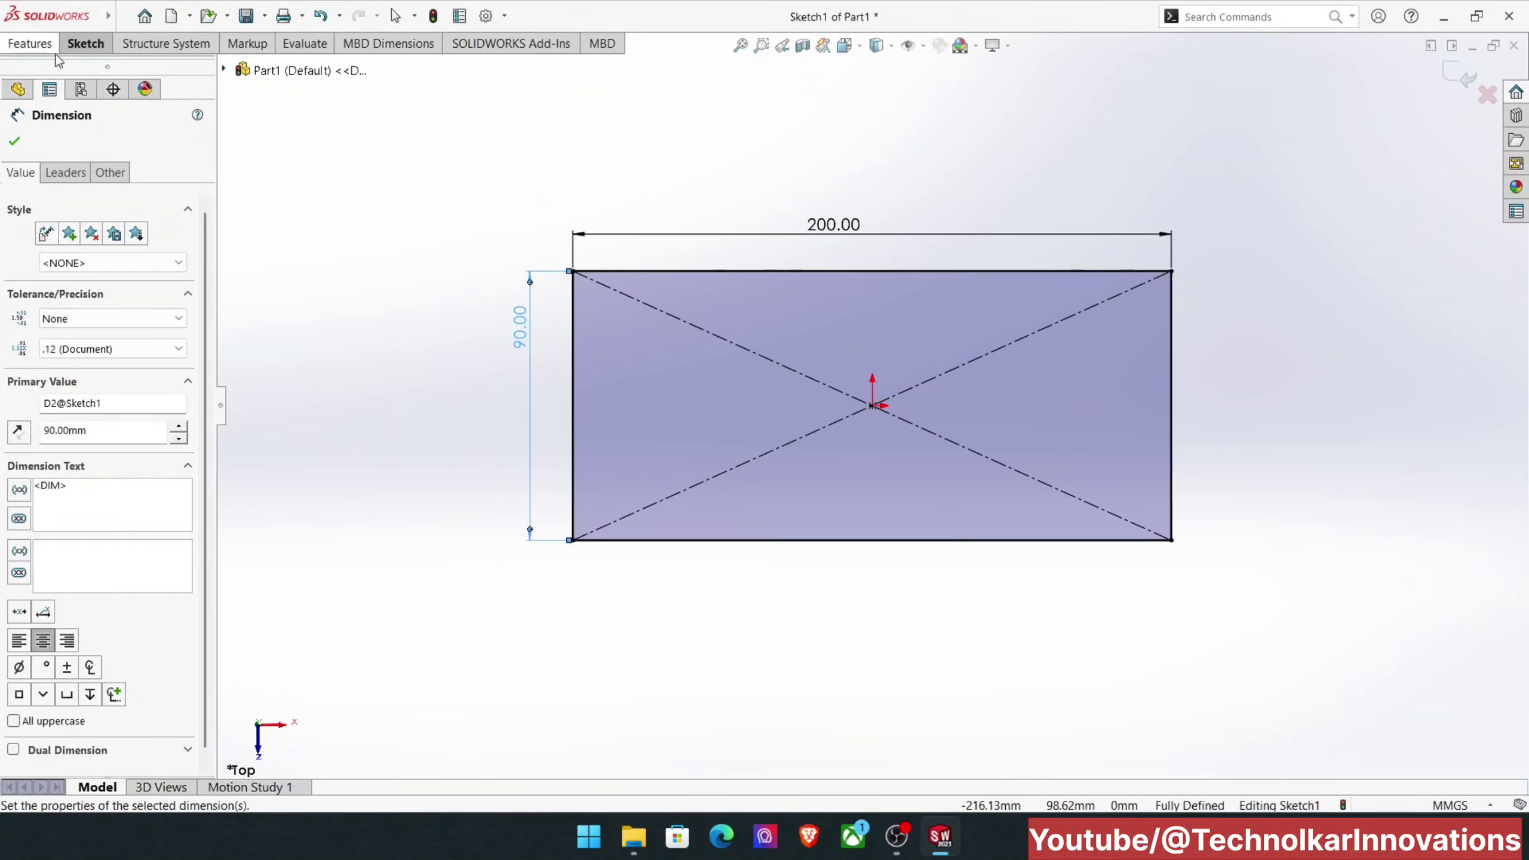
left_click(30, 43)
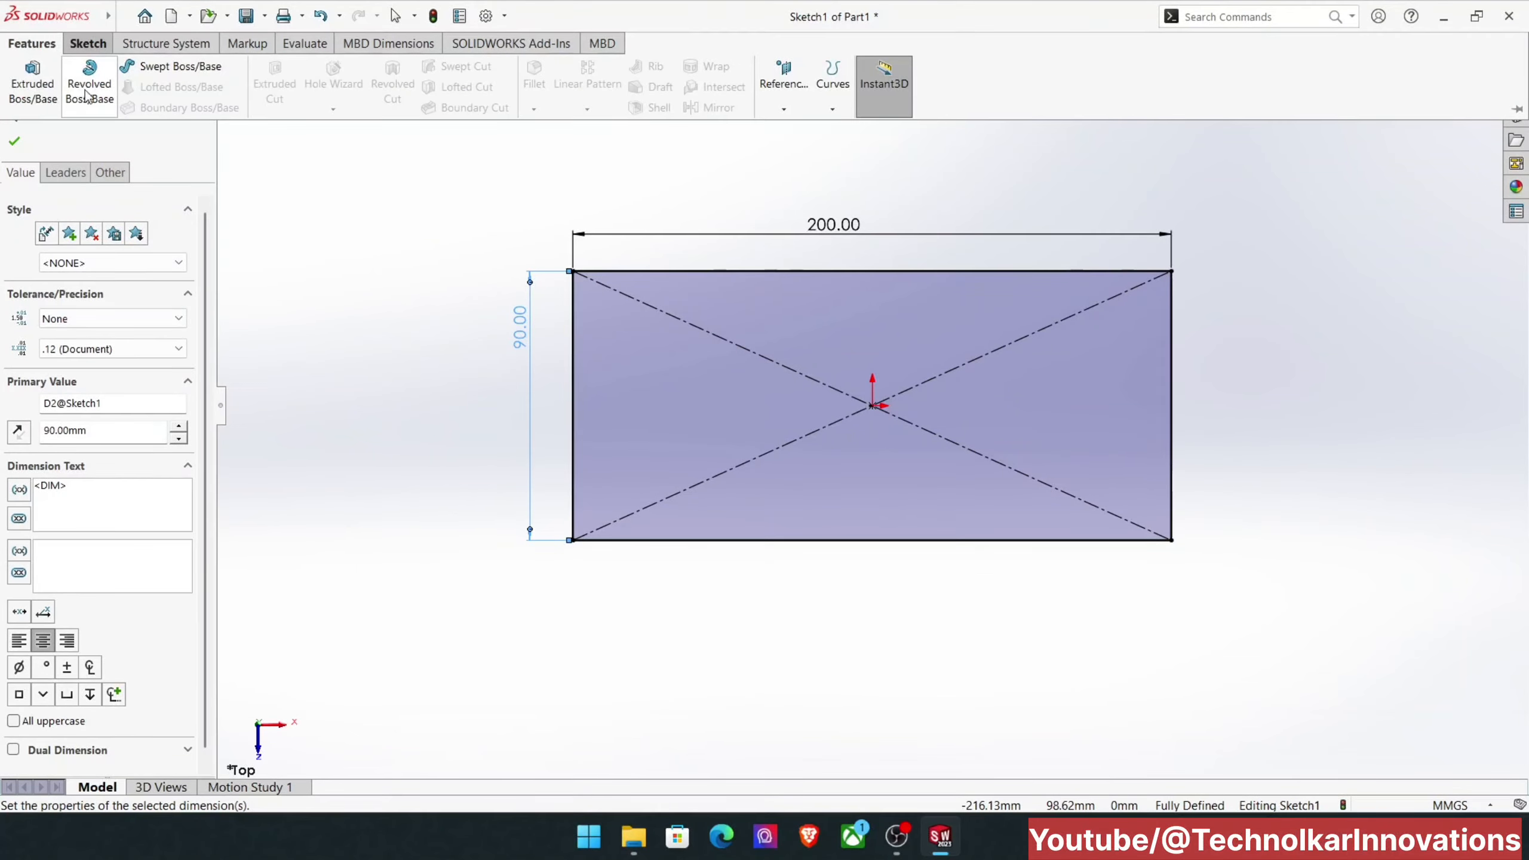
left_click(439, 208)
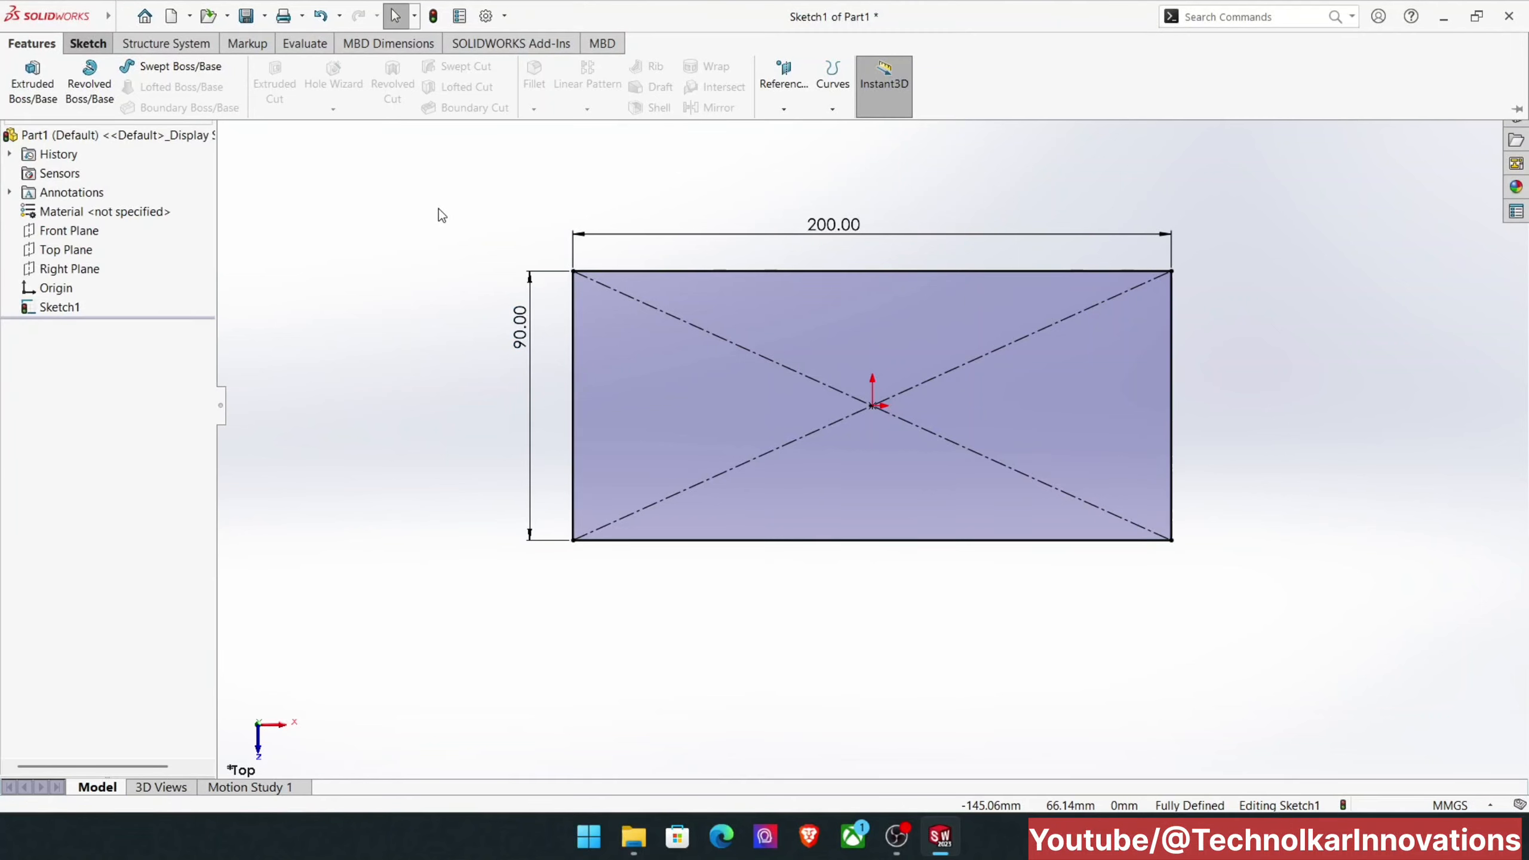
right_click(979, 163)
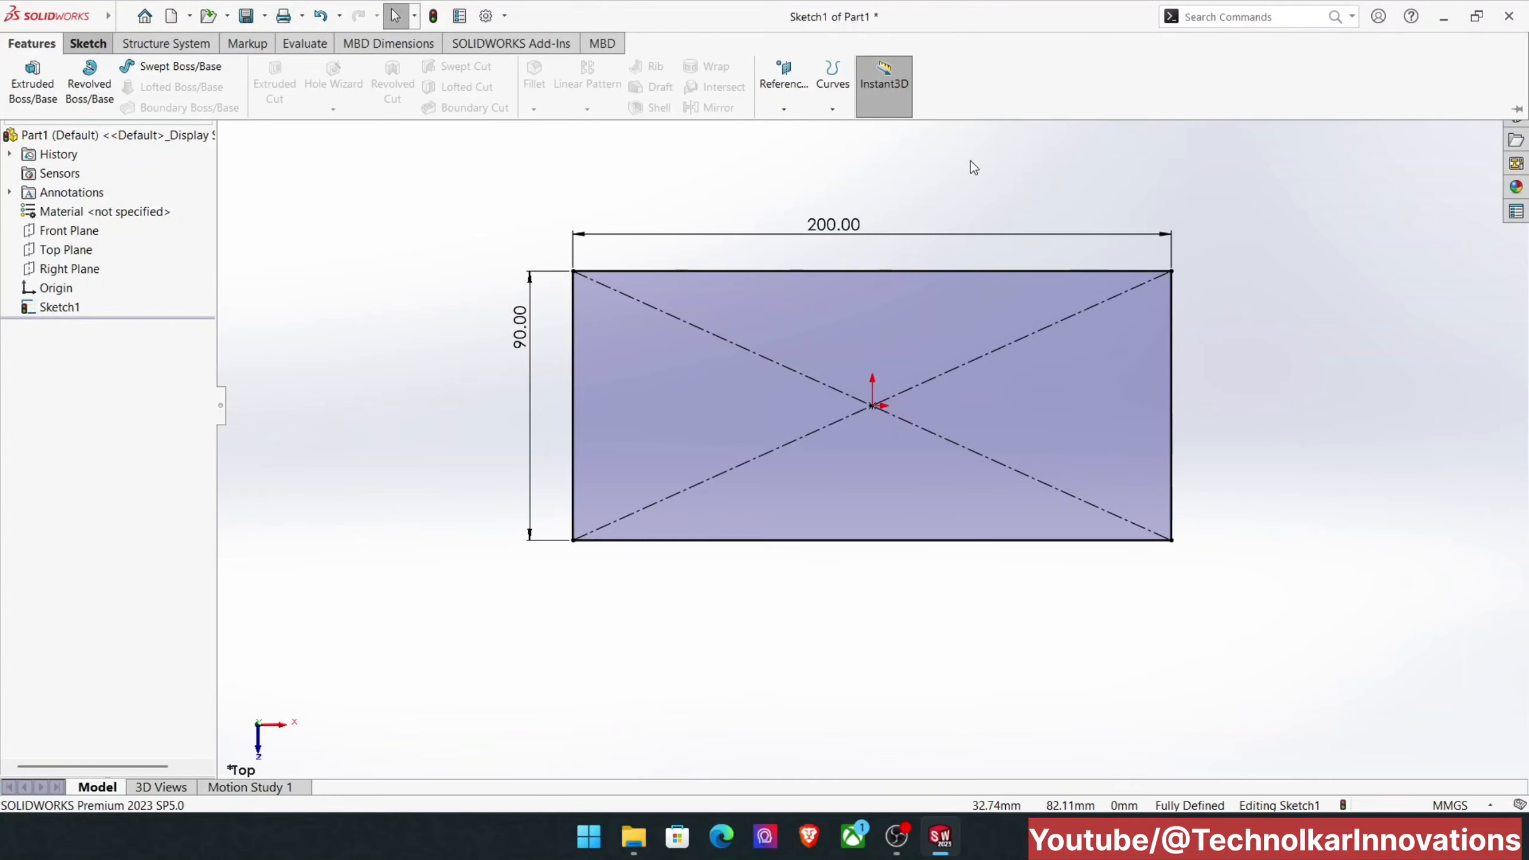
right_click(969, 160)
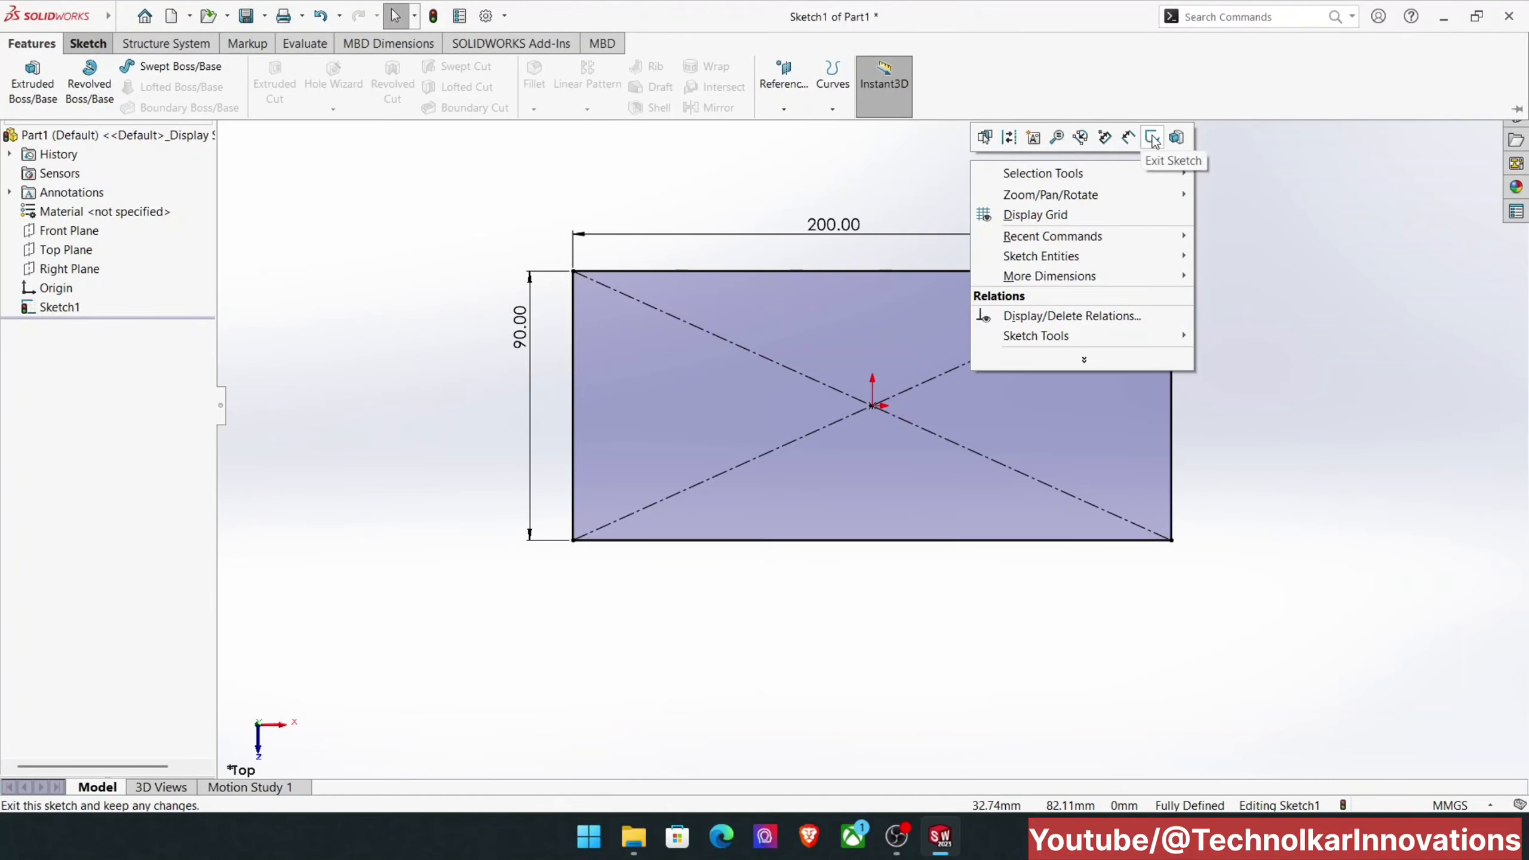
left_click(1170, 140)
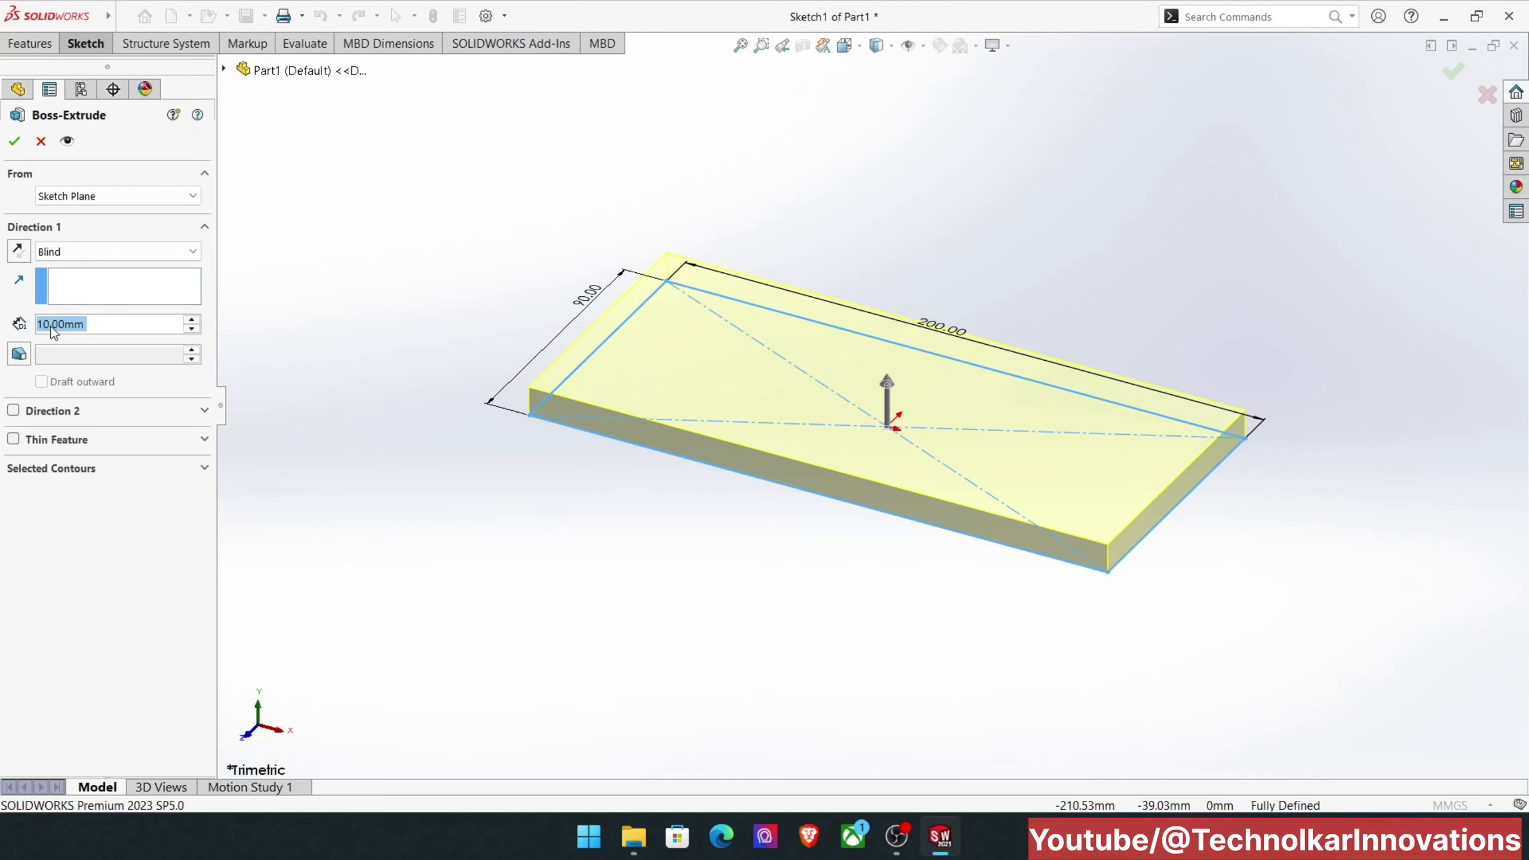
Step: Set the extrusion's Direction 1 depth to 15 mm
left_click_drag(95, 321, 20, 323)
key("BackSpace")
type("15")
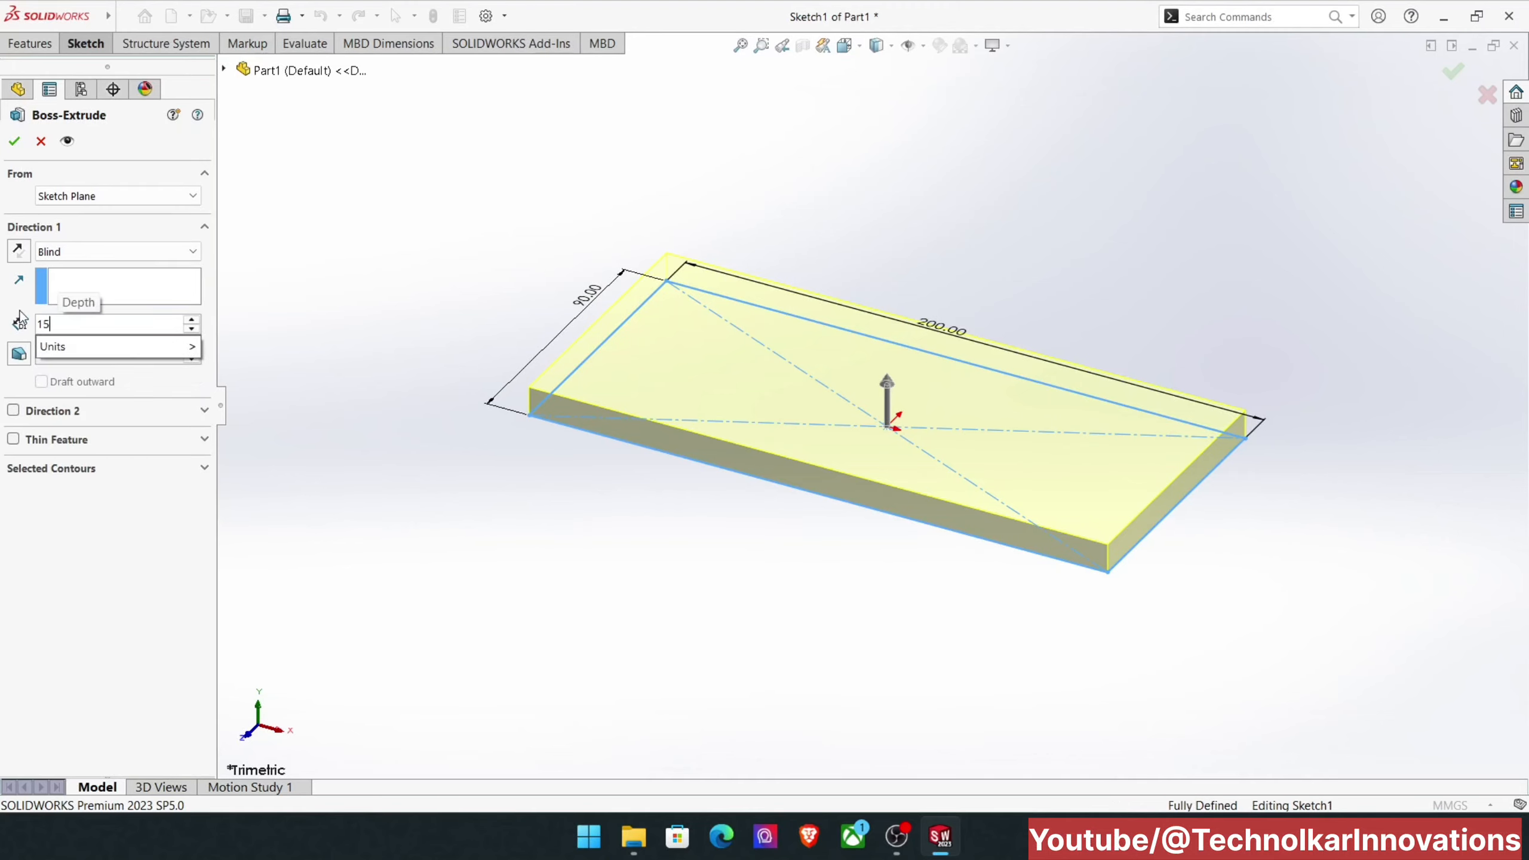
mouse_move(186, 347)
mouse_move(93, 350)
key("Return")
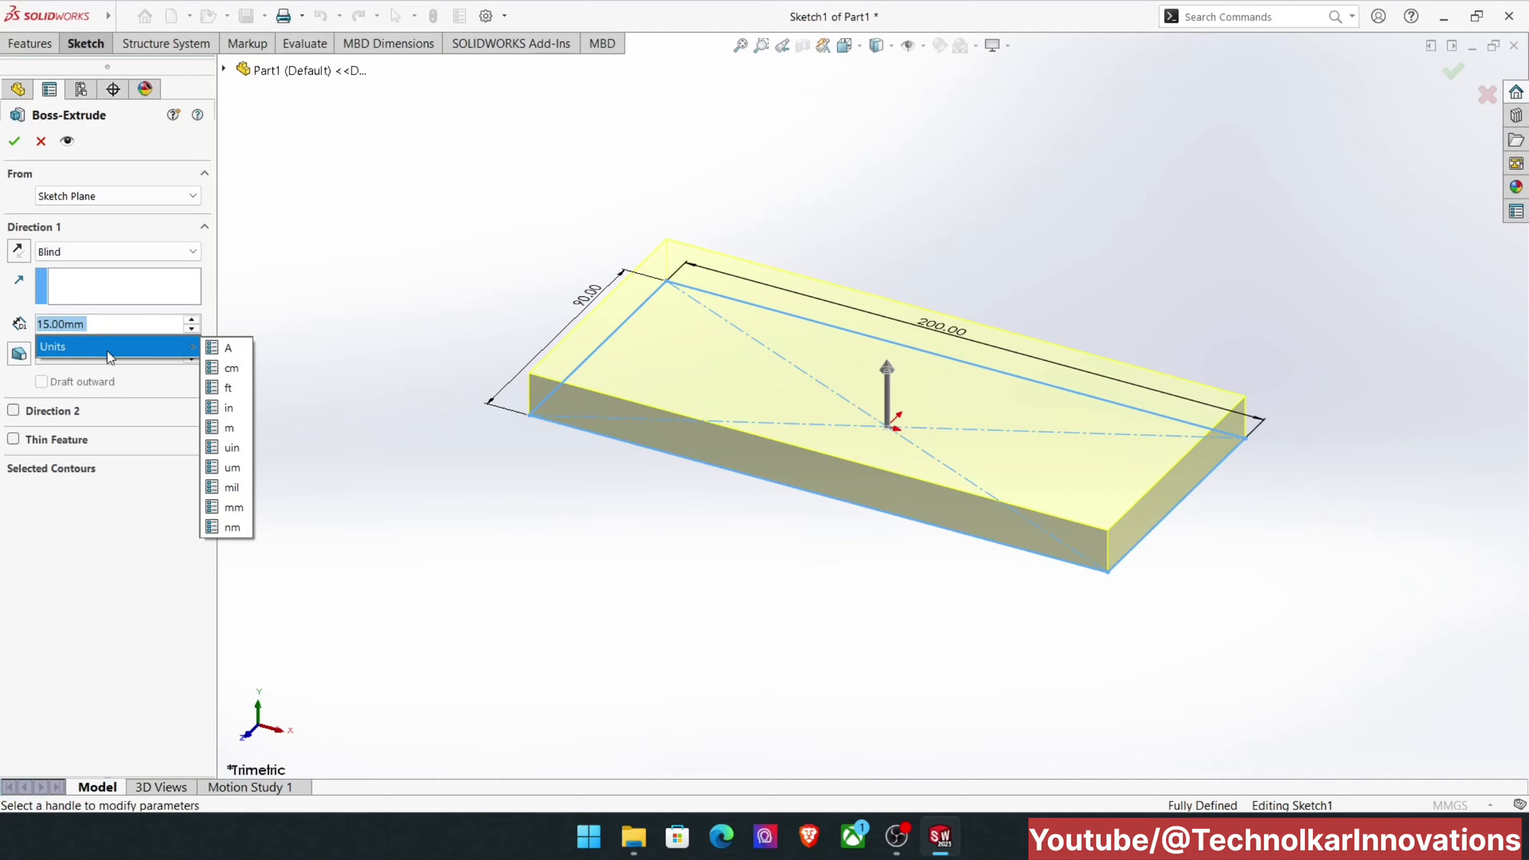
left_click(120, 375)
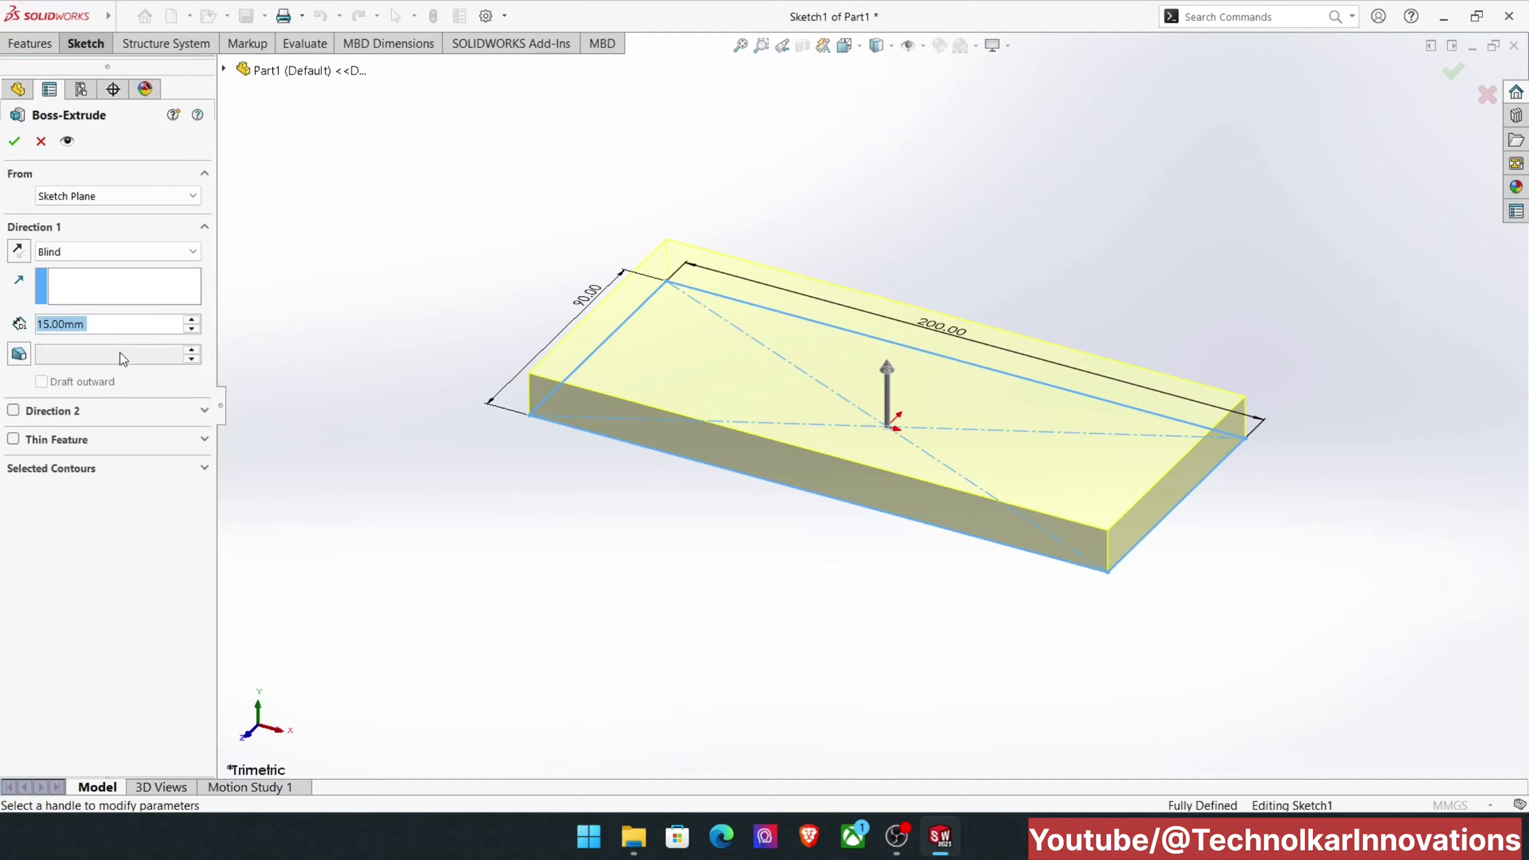
Step: Turn on draft for Direction 1 with a 15° angle and make it draft outward
left_click(18, 355)
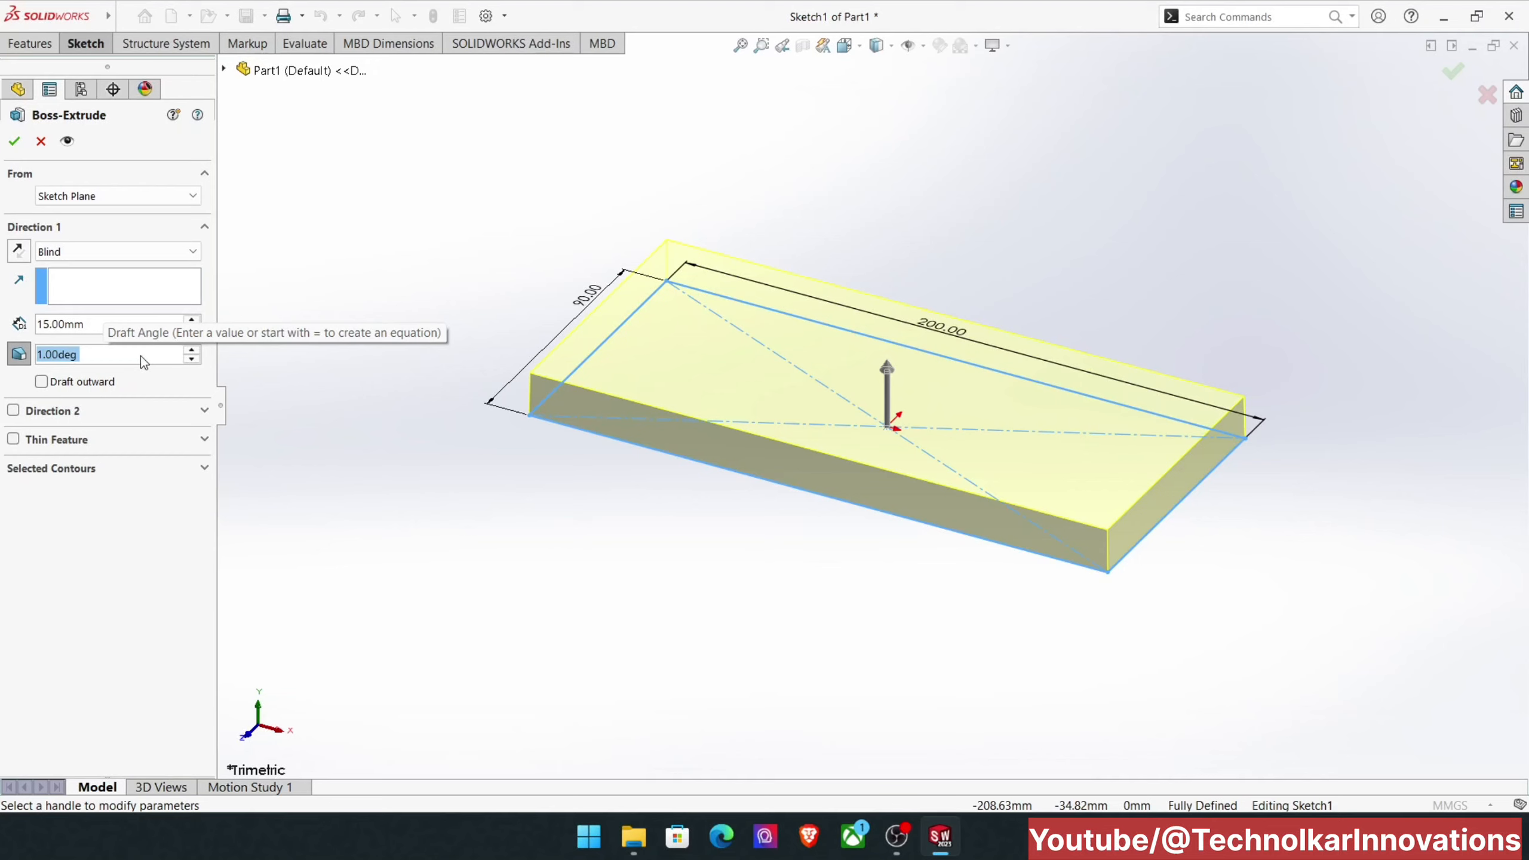
type("15")
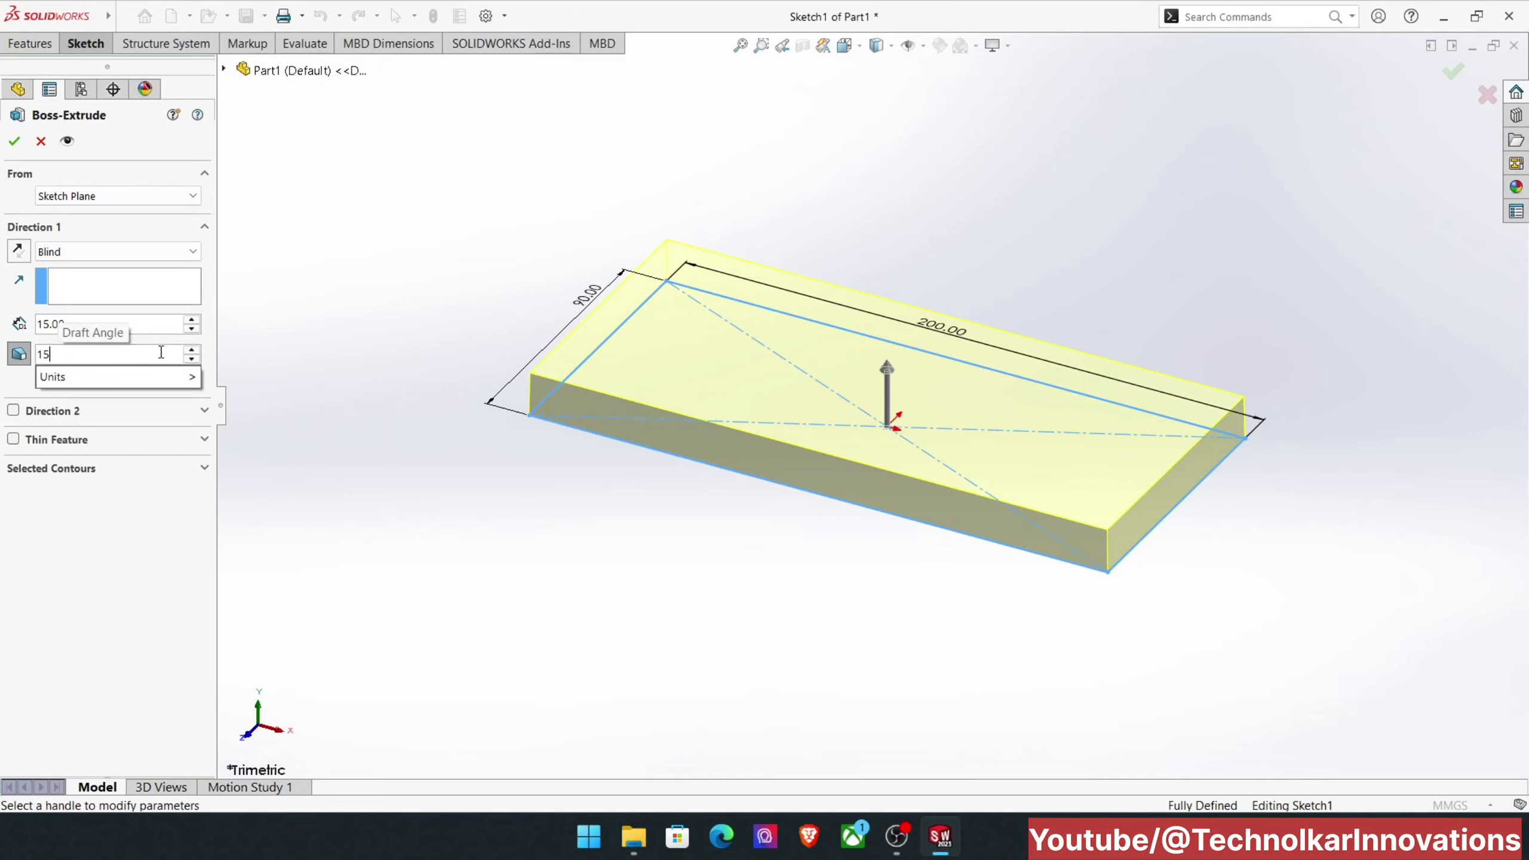
key("Return")
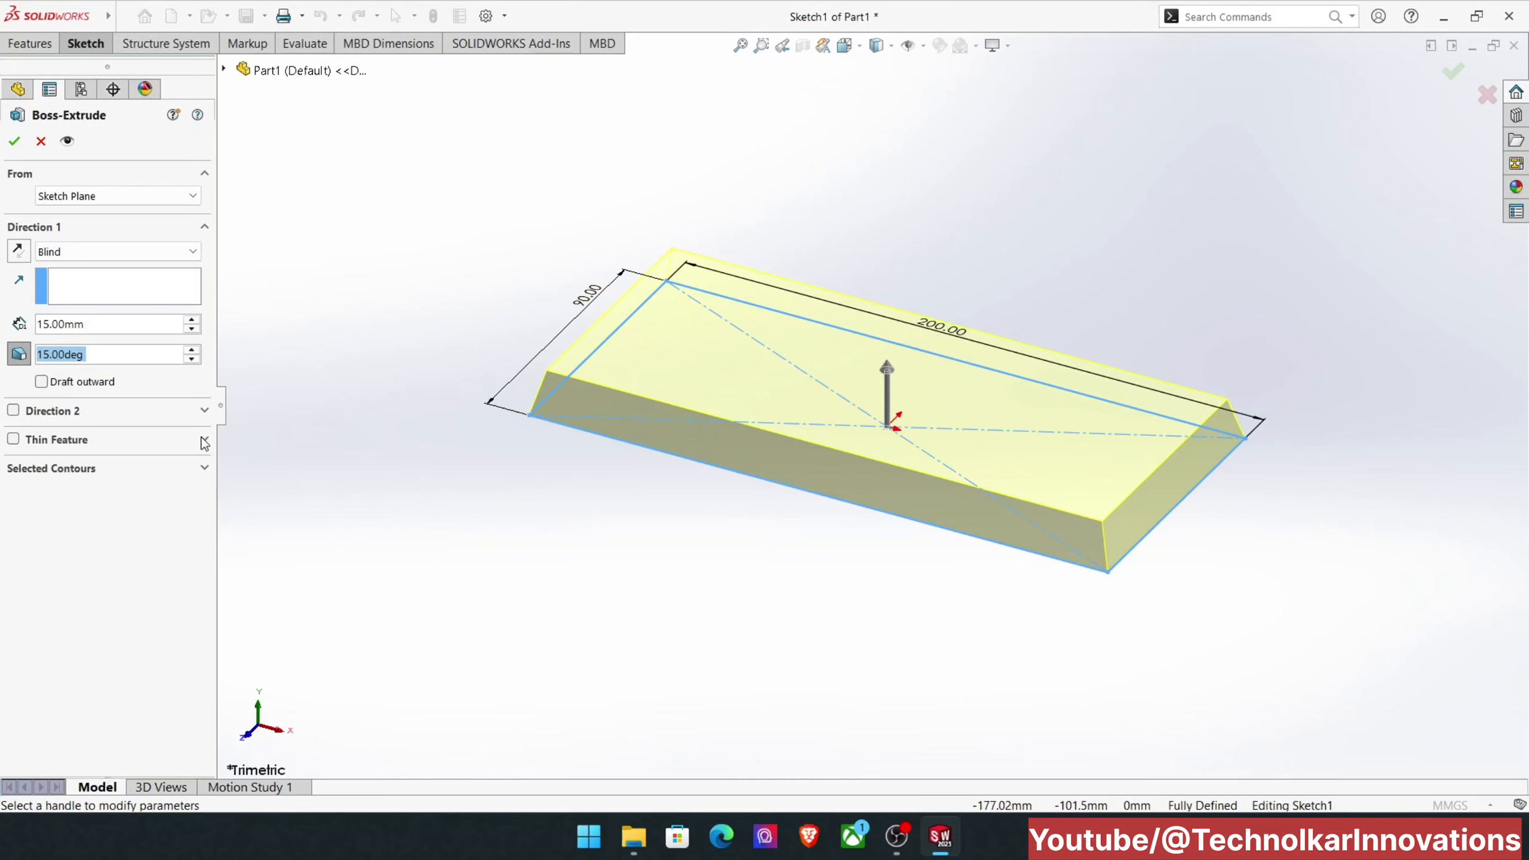
left_click(41, 383)
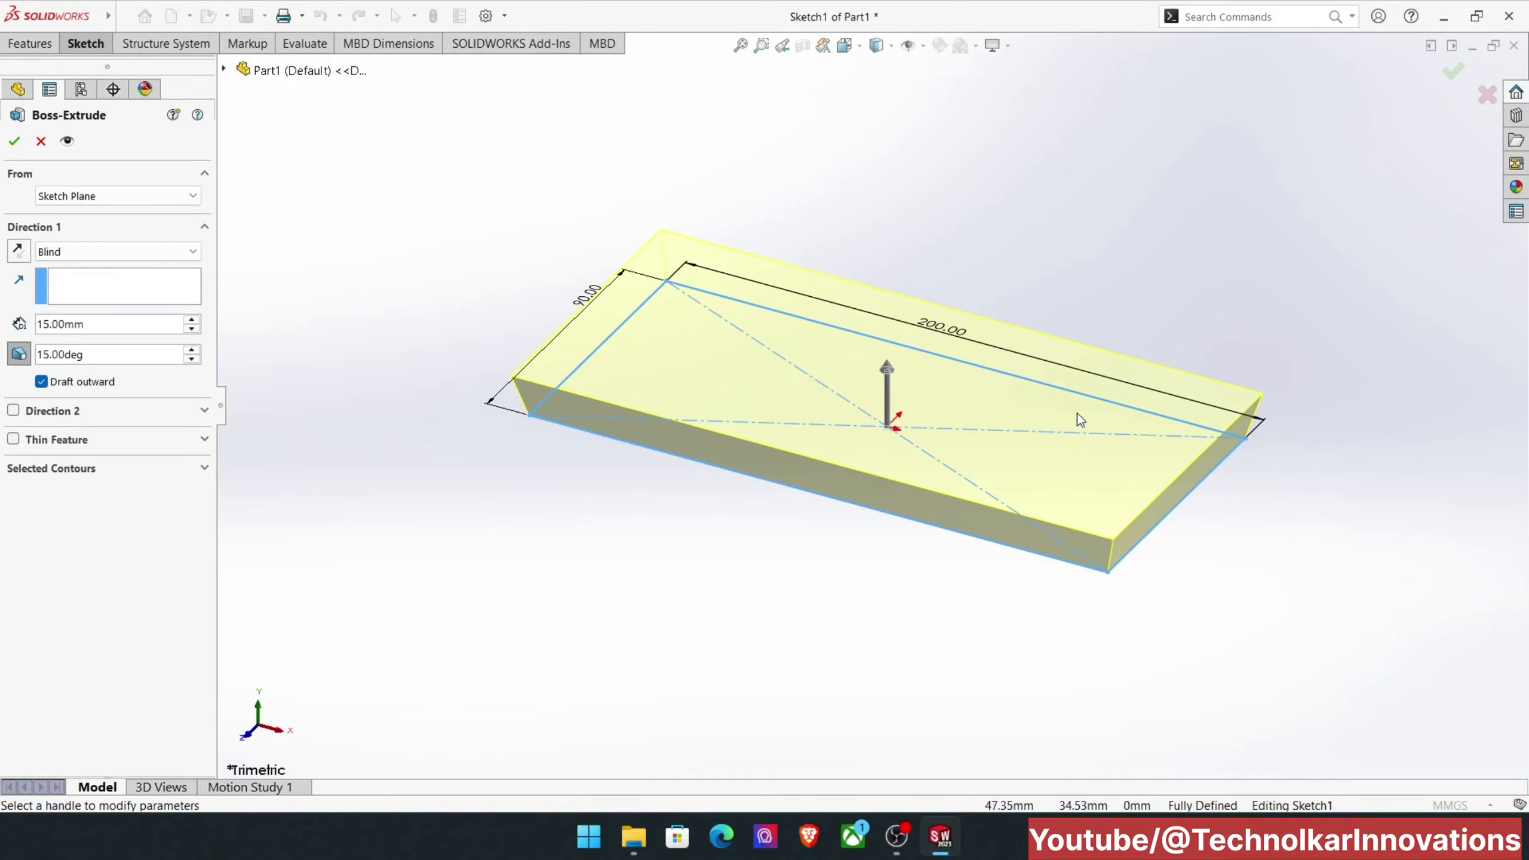
Step: Show the extrusion preview in isometric view and enable Direction 2 with a depth of 5 mm
middle_click_drag(905, 383, 906, 240)
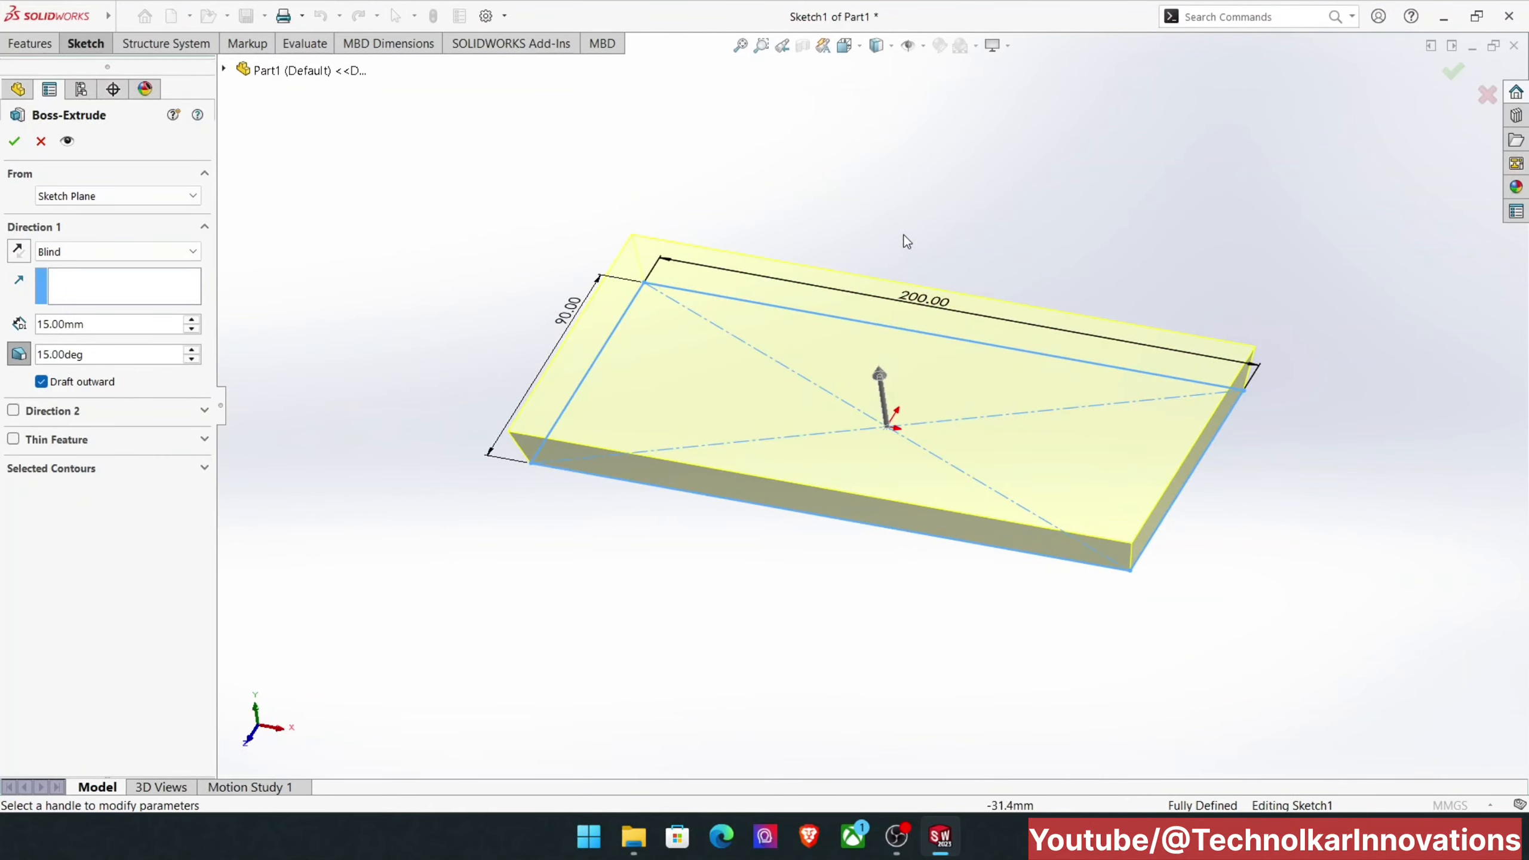
left_click(740, 47)
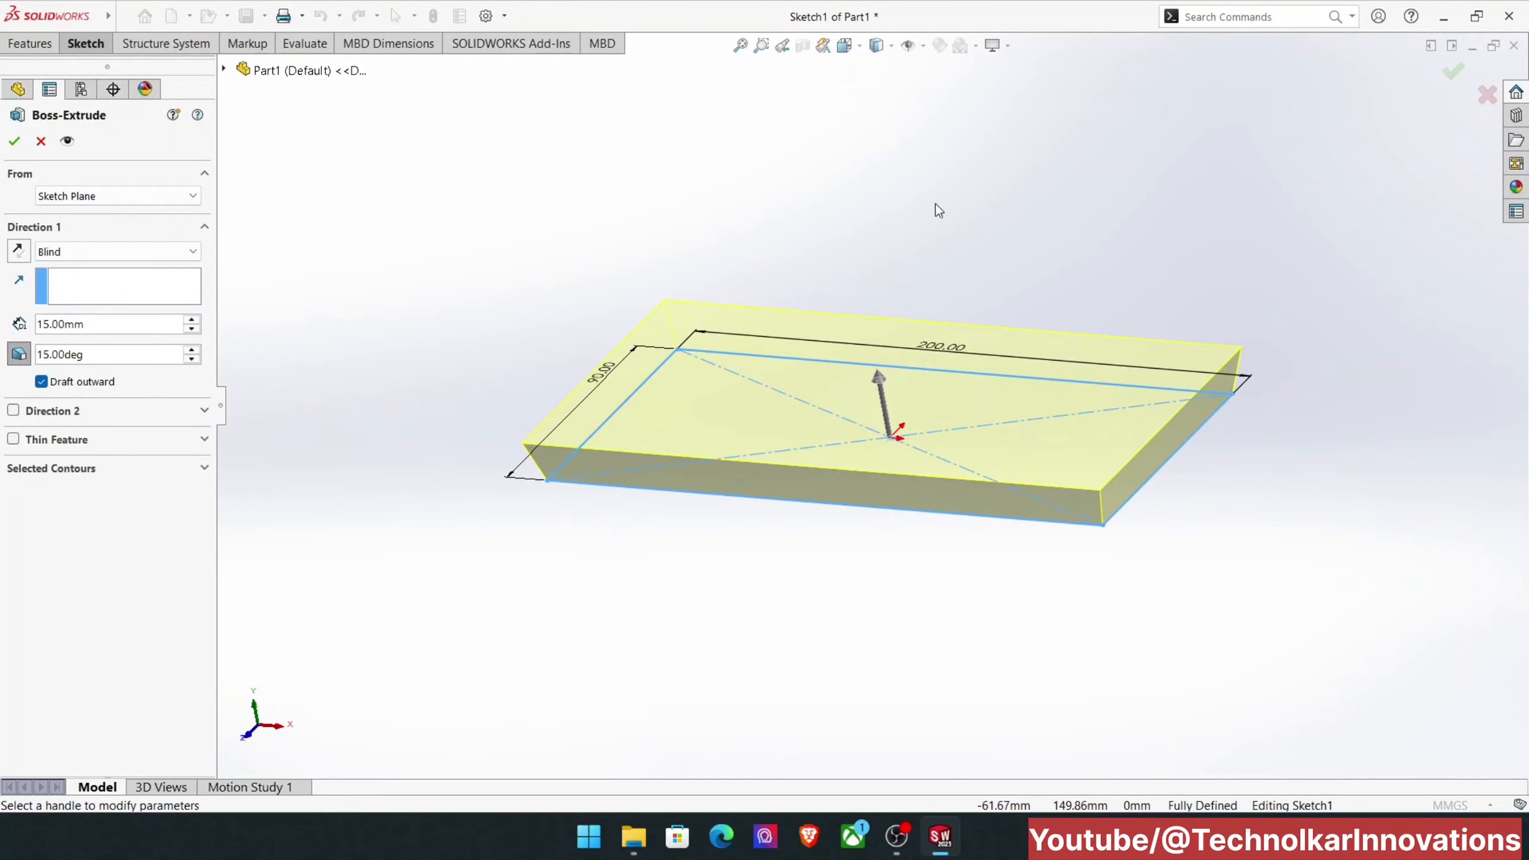
key("ctrl+7")
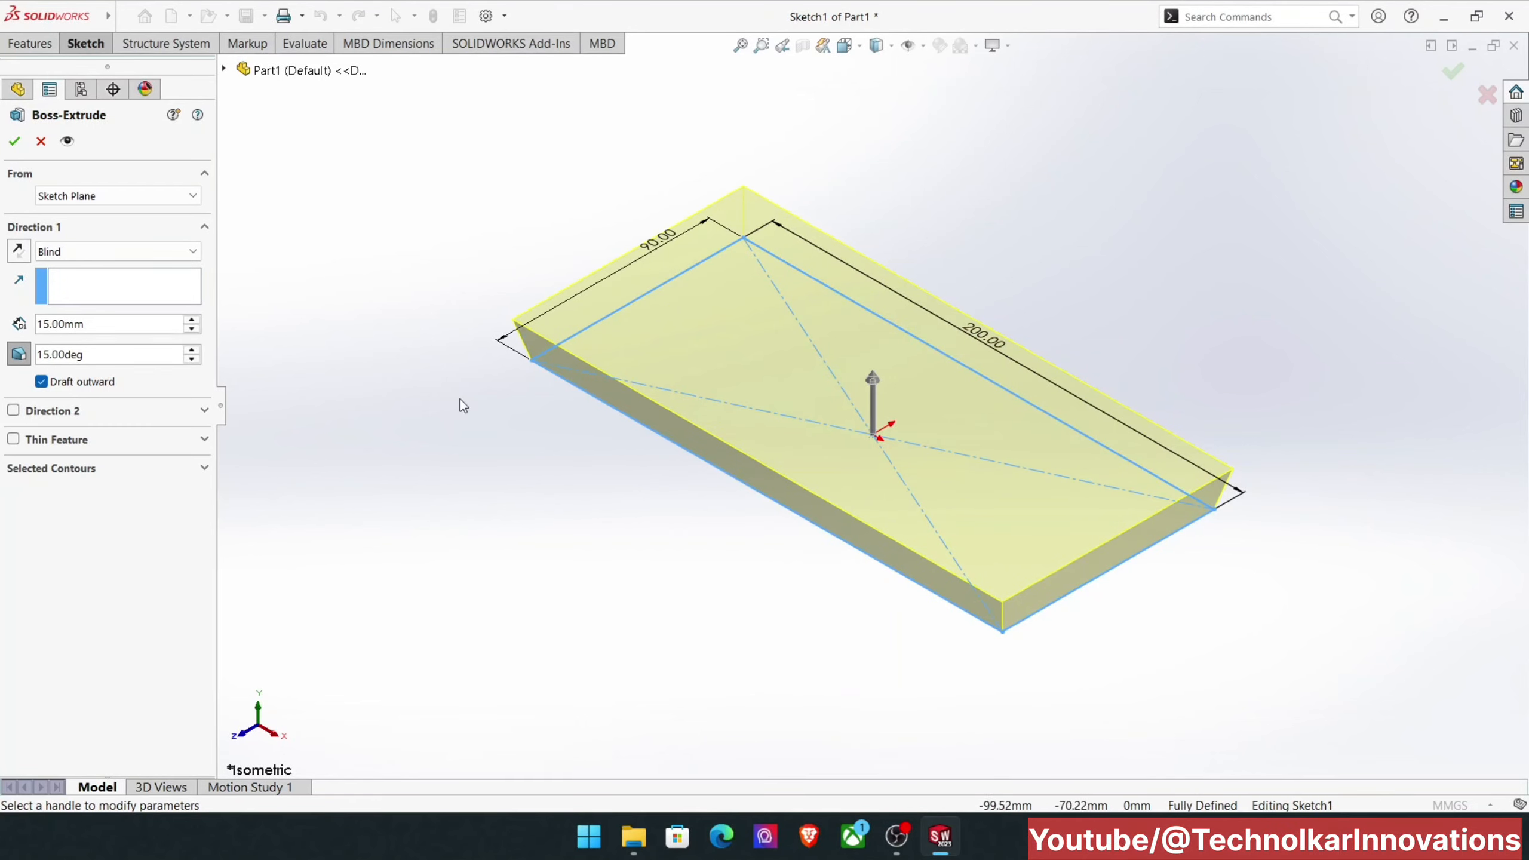
left_click(12, 410)
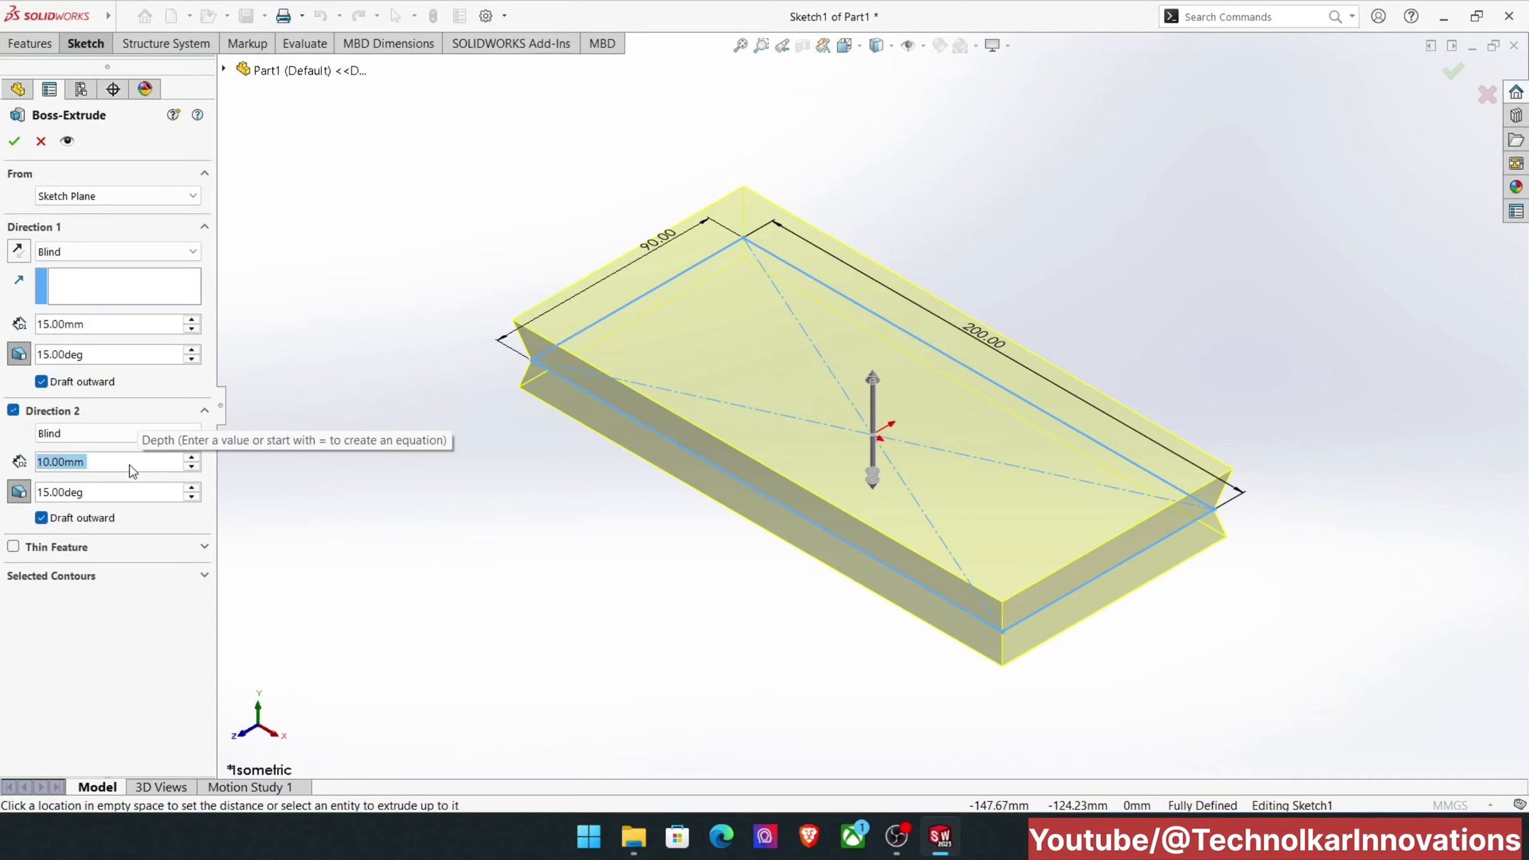
type("5")
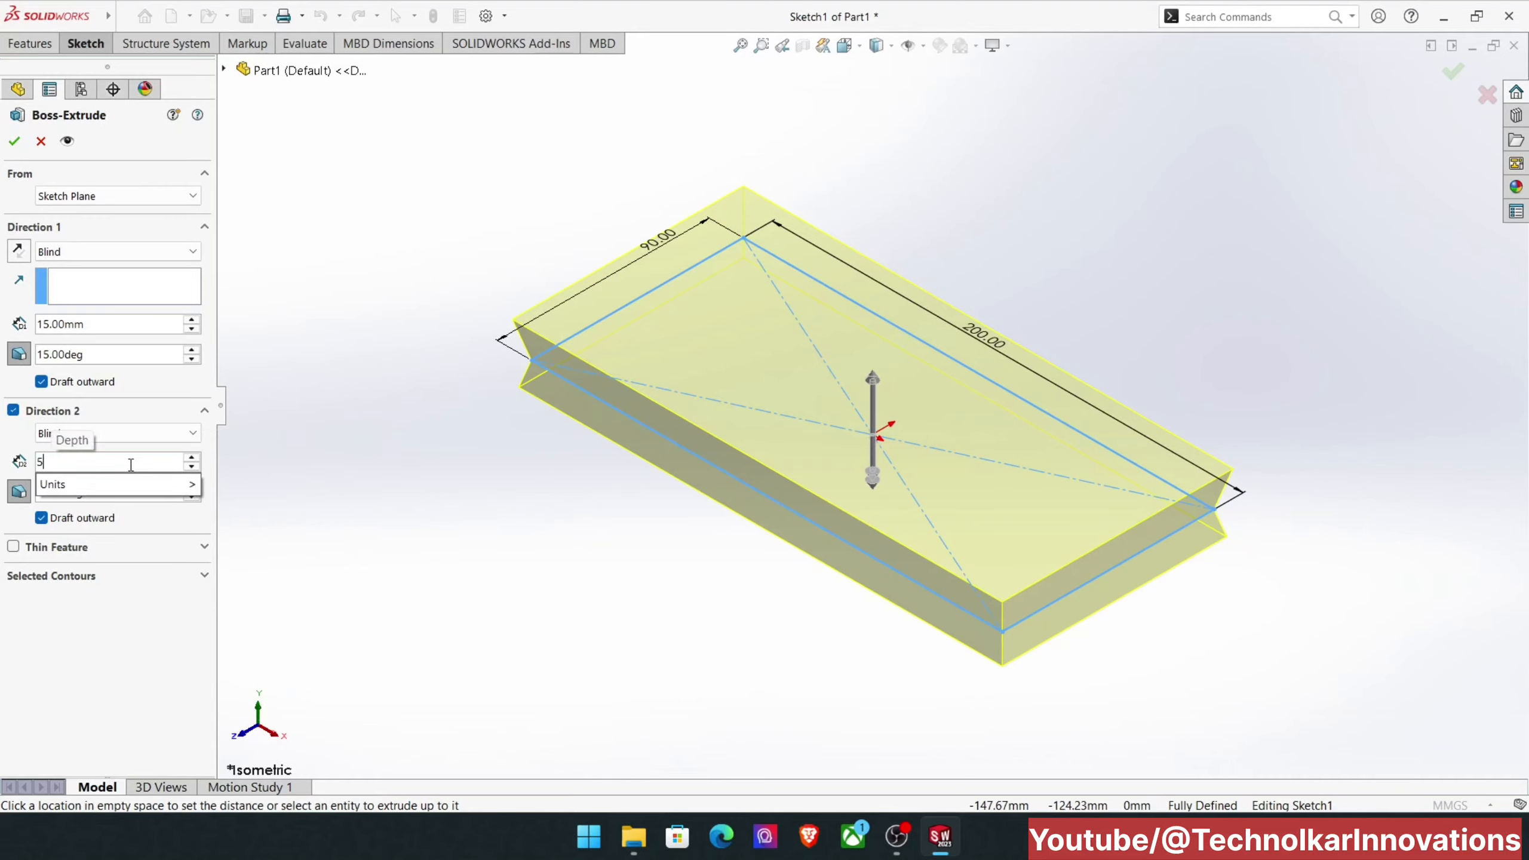
key("Return")
Step: Switch the Direction 2 draft off and back on, and turn off its outward draft option
middle_click_drag(574, 522, 550, 398)
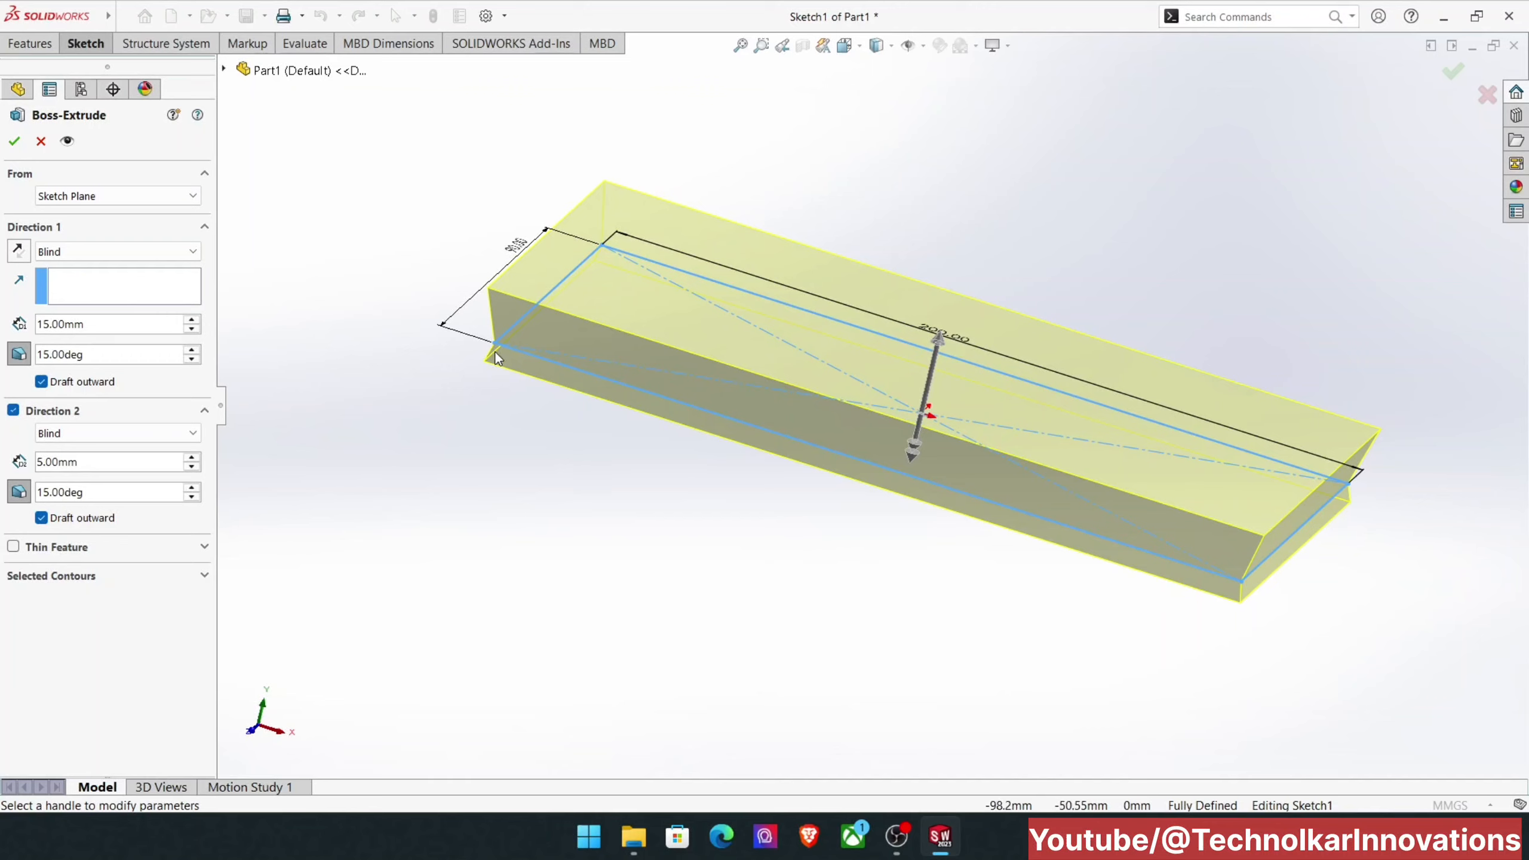
left_click(19, 491)
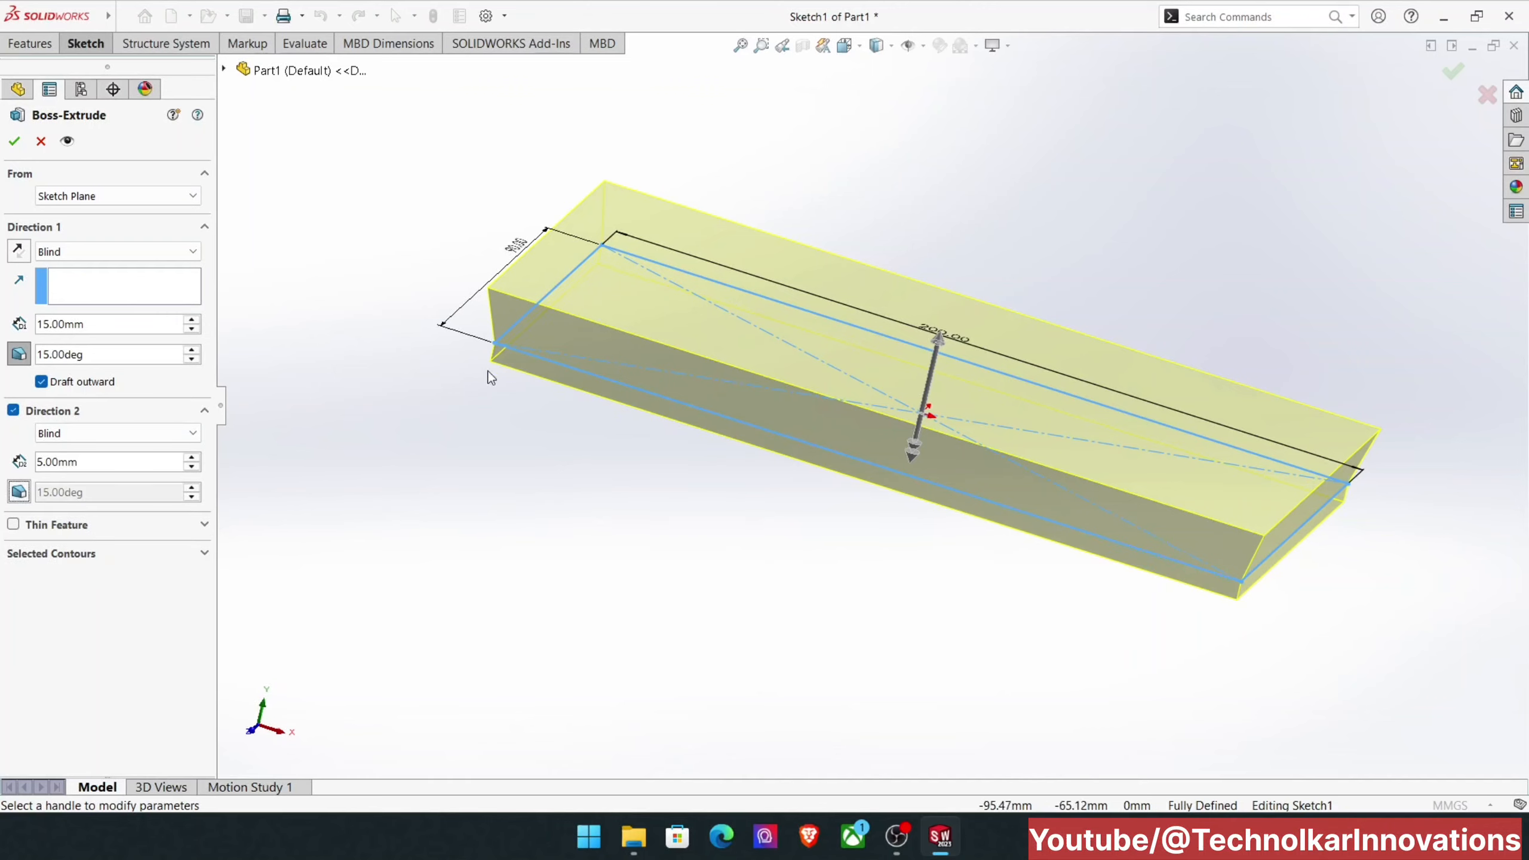
left_click(18, 491)
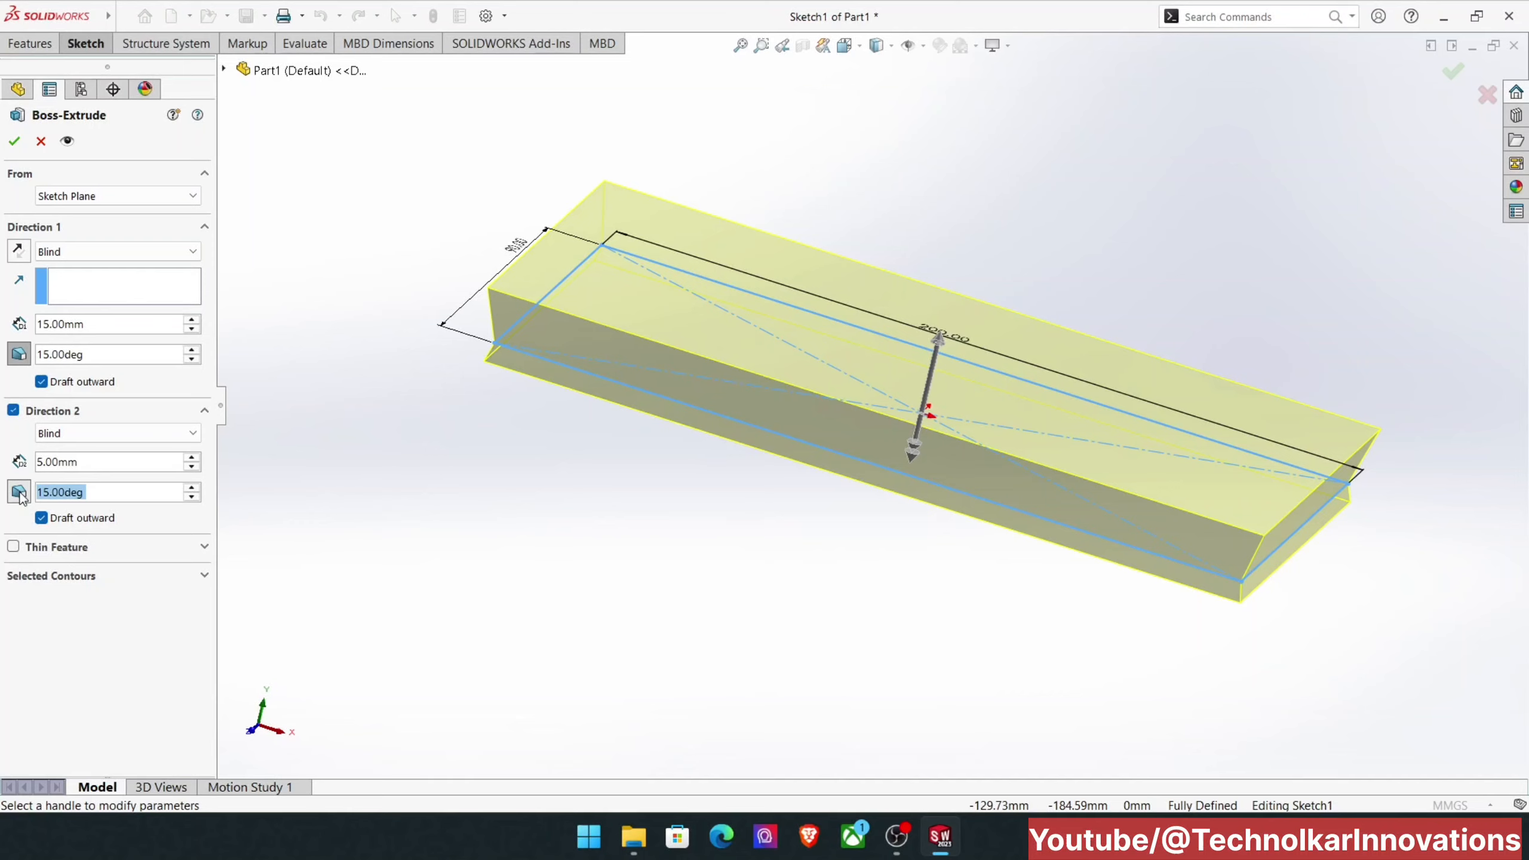
left_click(41, 518)
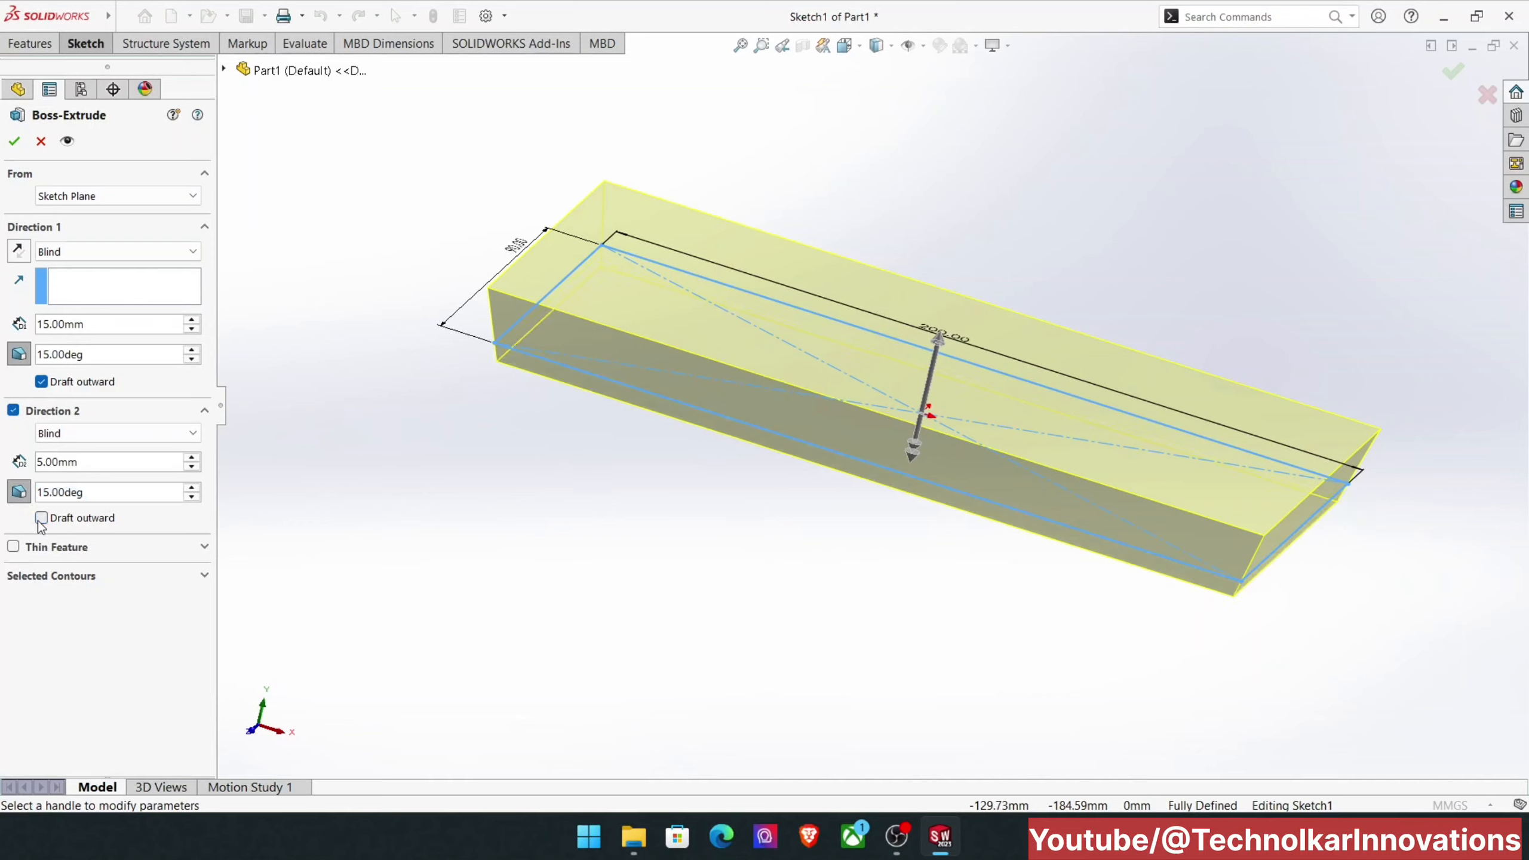
Step: Turn off Direction 2 and its draft, and remove the outward option and the draft from Direction 1
left_click(95, 435)
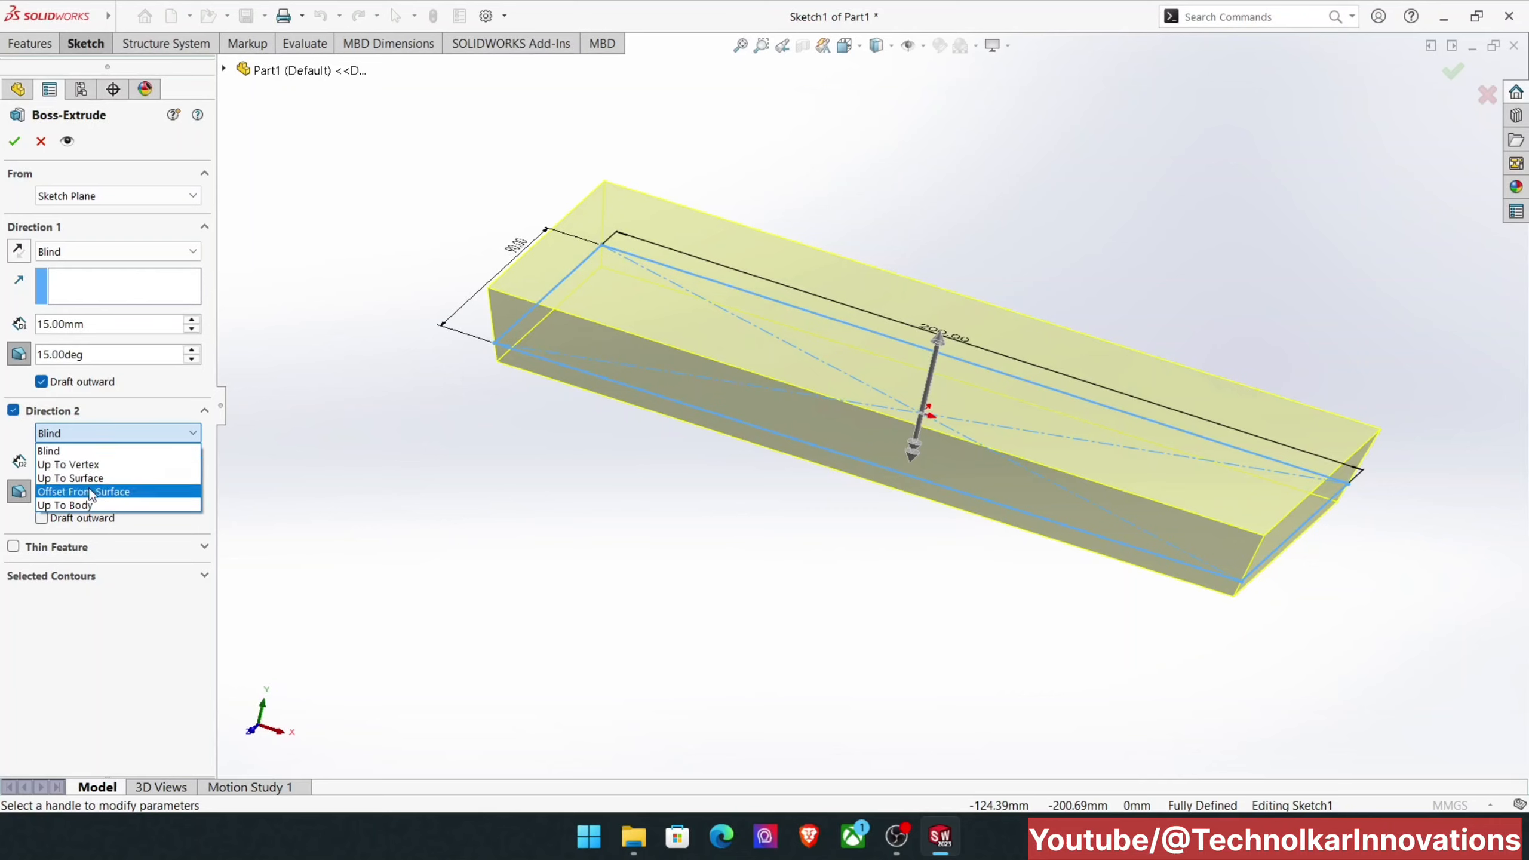
left_click(109, 434)
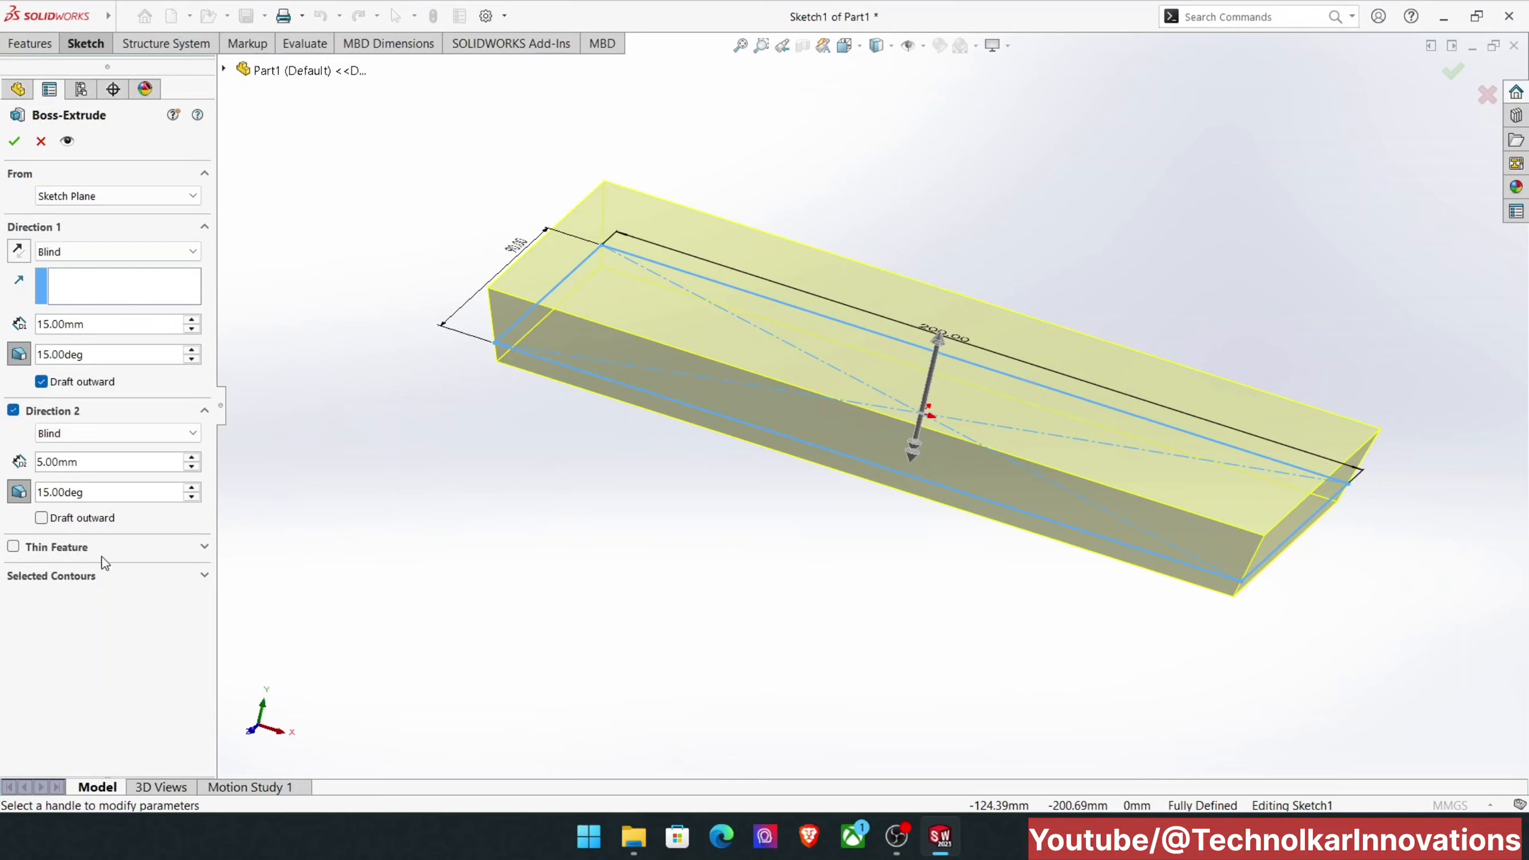
left_click(14, 493)
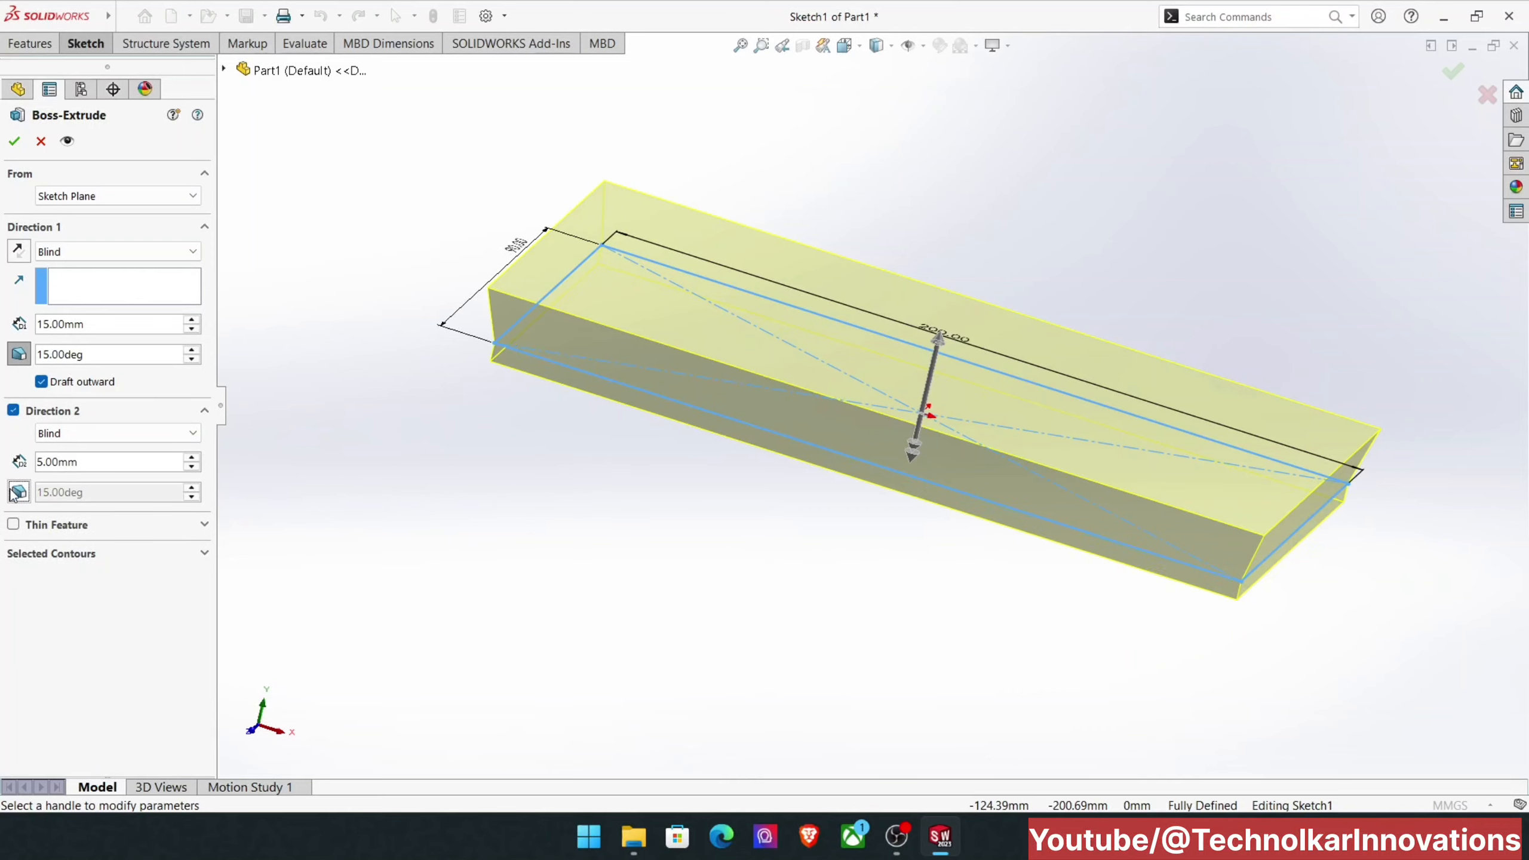
left_click(13, 411)
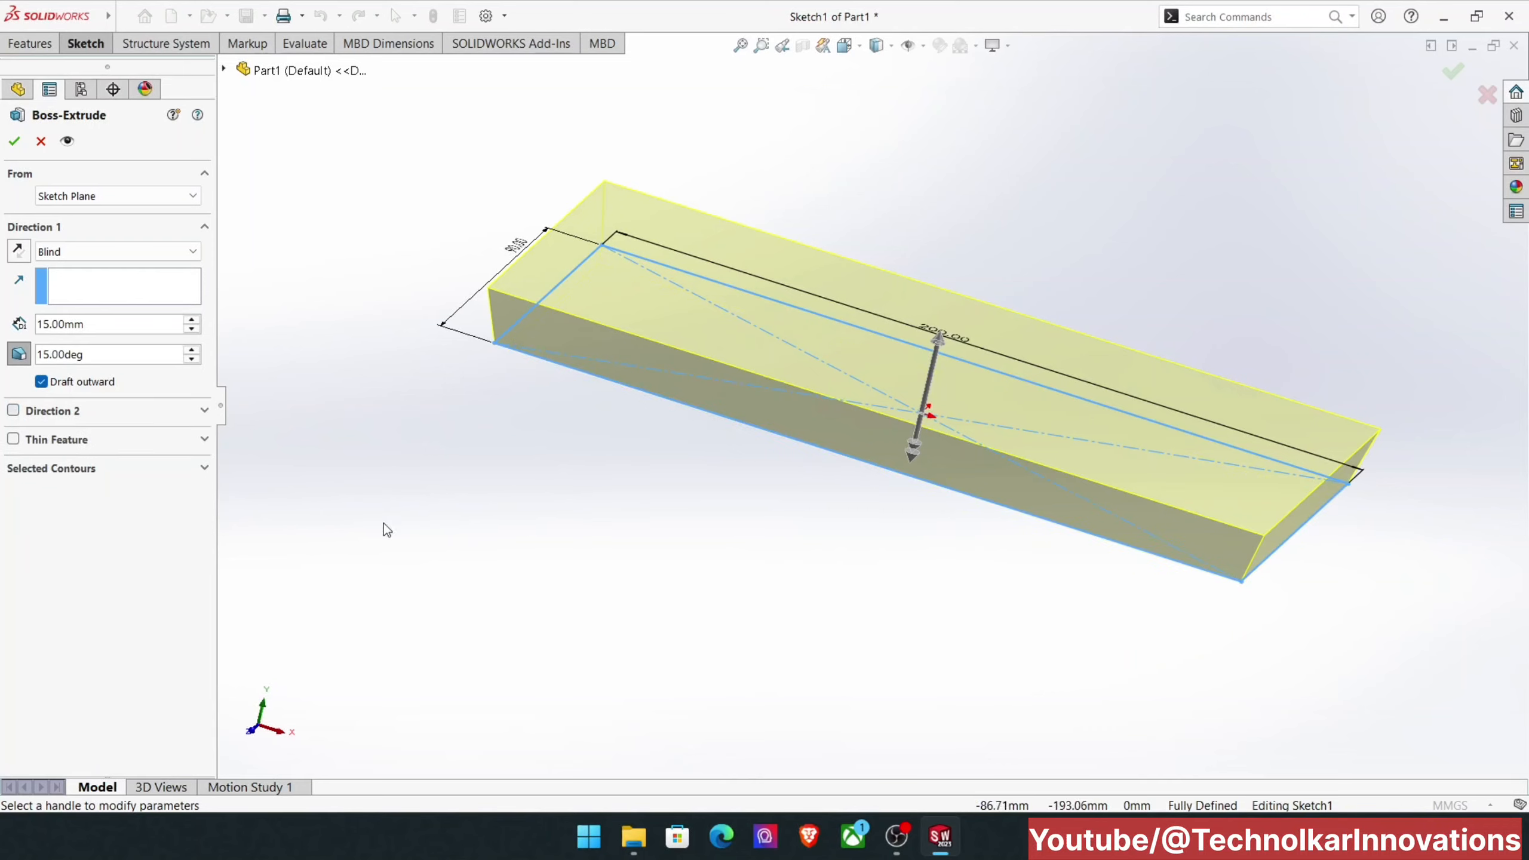
left_click(41, 381)
left_click(19, 354)
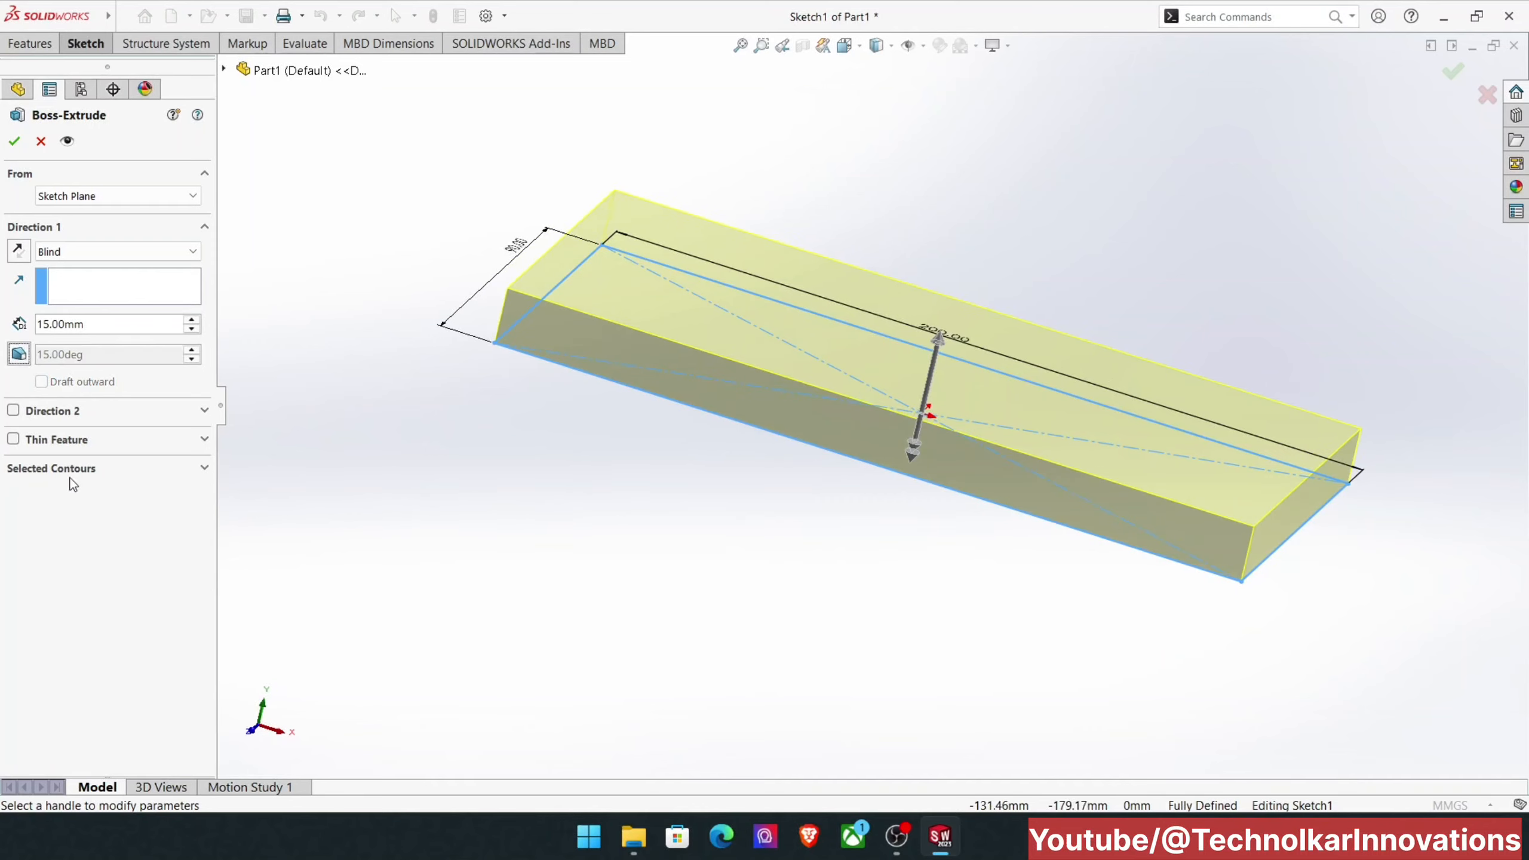
Step: Enable the thin feature with a one-direction wall 10 mm thick and inspect the hollow frame preview
left_click(13, 438)
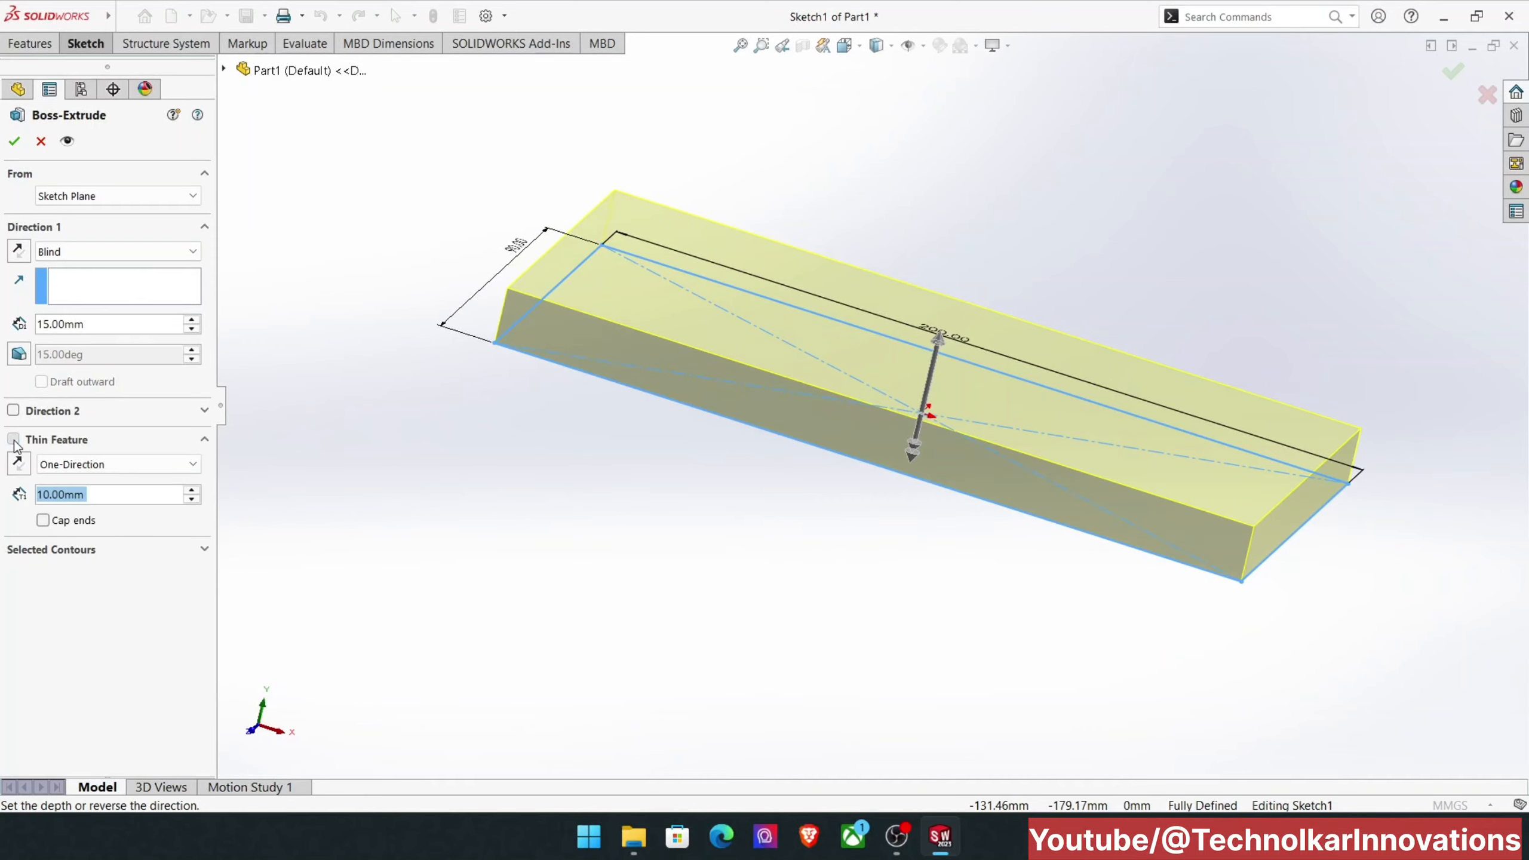
scroll(557, 417, "down", 1)
mouse_move(556, 416)
middle_mouse_down()
mouse_move(536, 427)
mouse_move(554, 430)
mouse_move(440, 310)
mouse_move(484, 291)
mouse_move(566, 491)
mouse_move(558, 532)
middle_mouse_up()
scroll(556, 482, "up", 2)
scroll(601, 505, "down", 3)
scroll(746, 434, "up", 4)
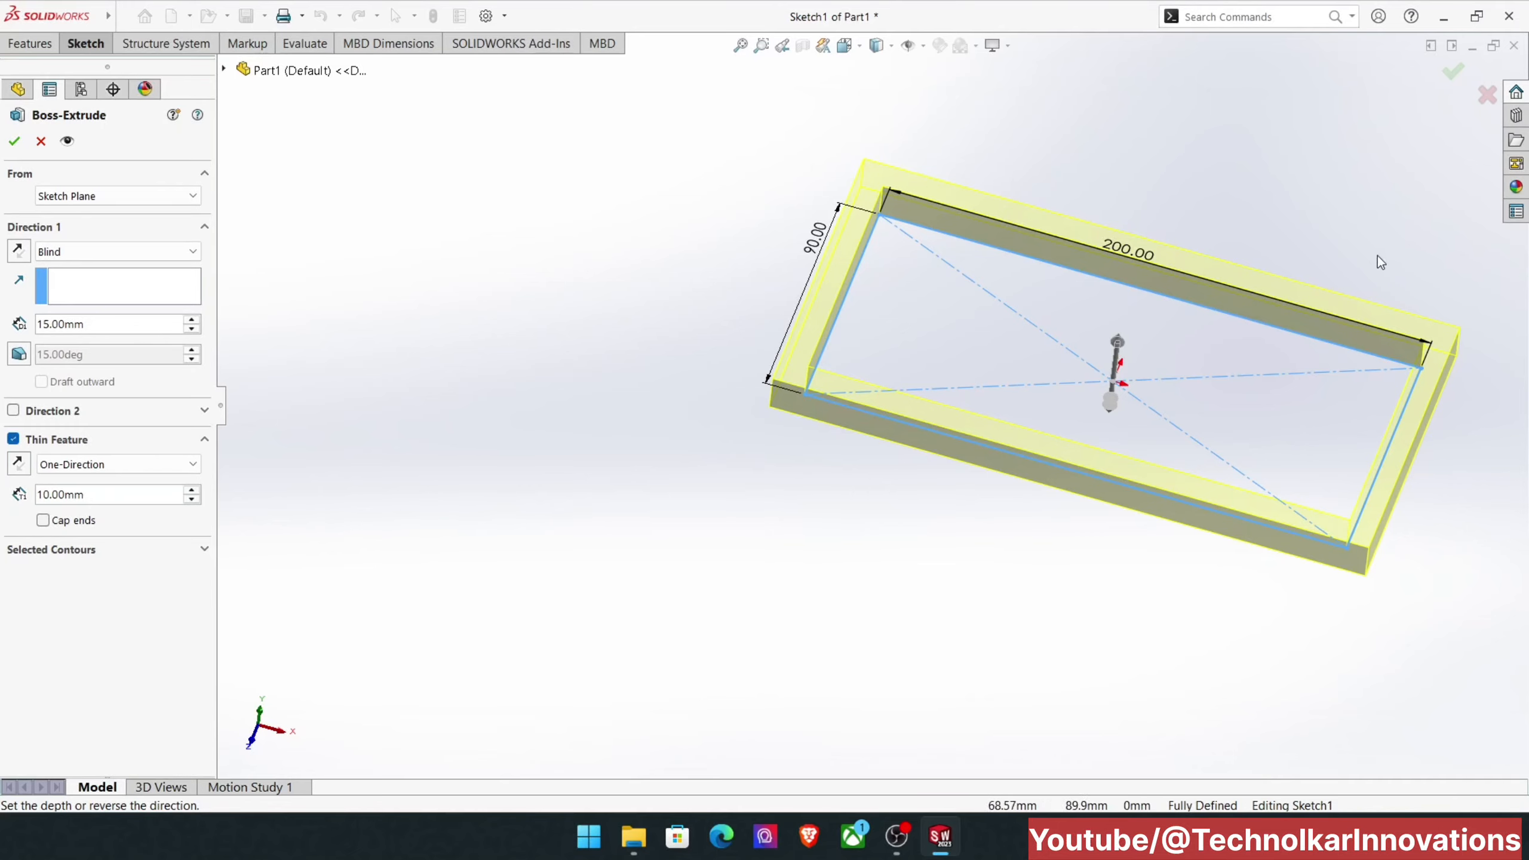
scroll(823, 410, "down", 2)
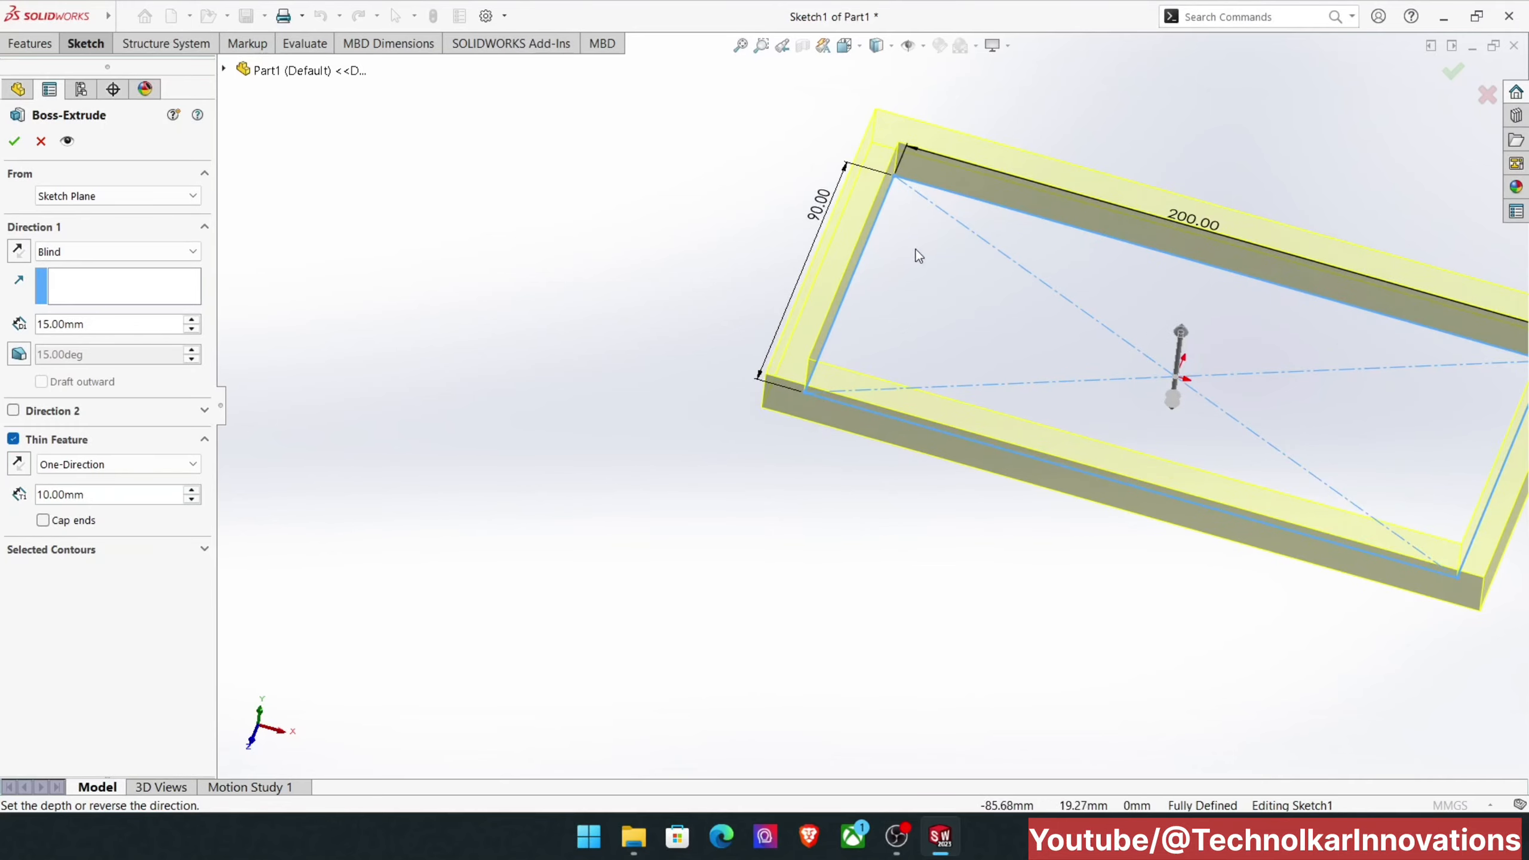
key("z")
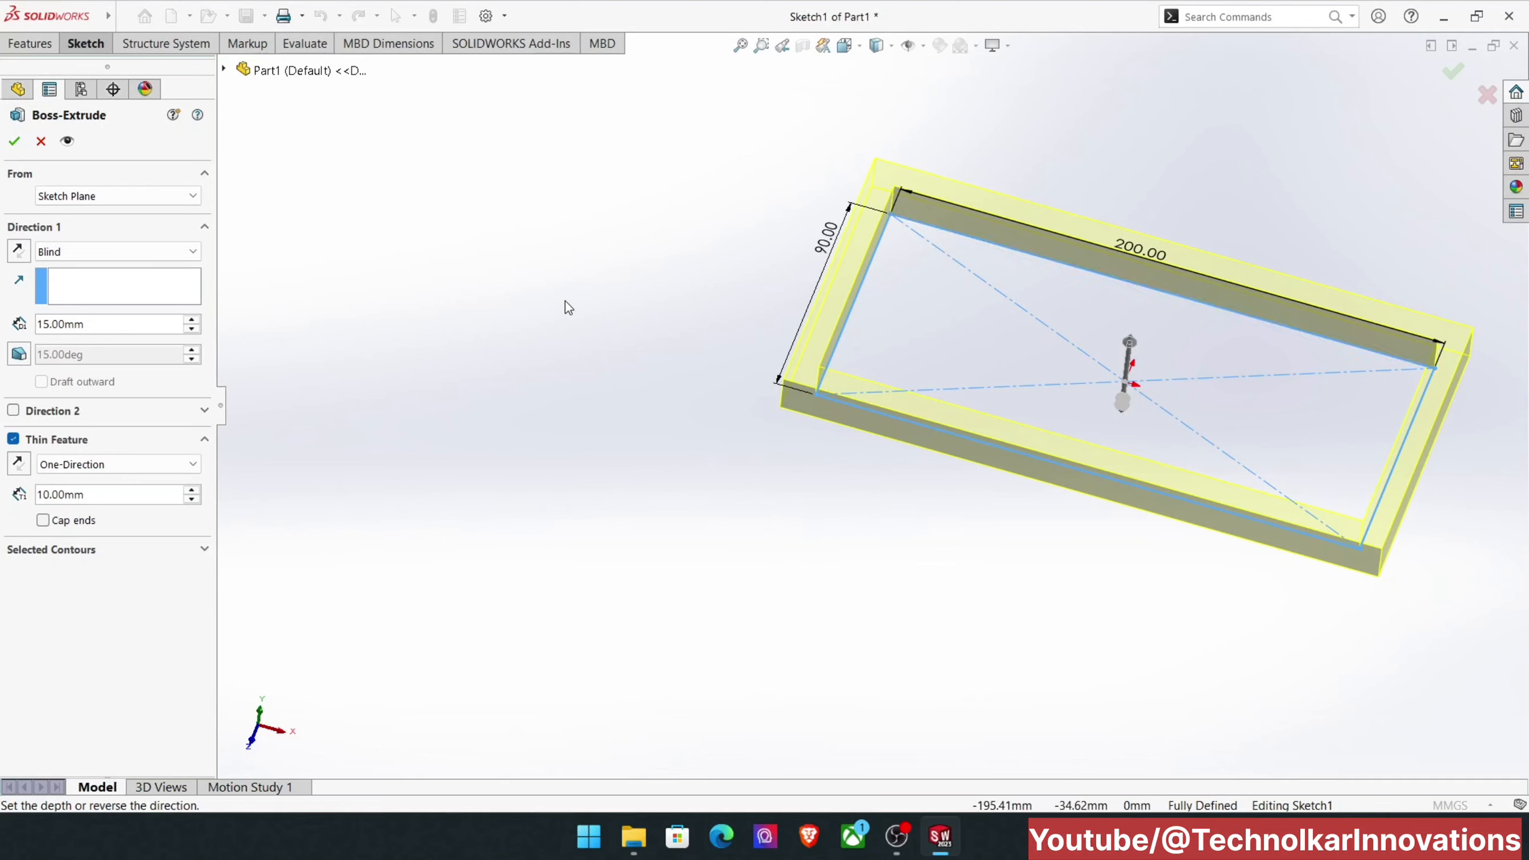
Step: Reverse the thin wall to the inner side of the sketch and set its thickness to 6 mm
left_click(17, 464)
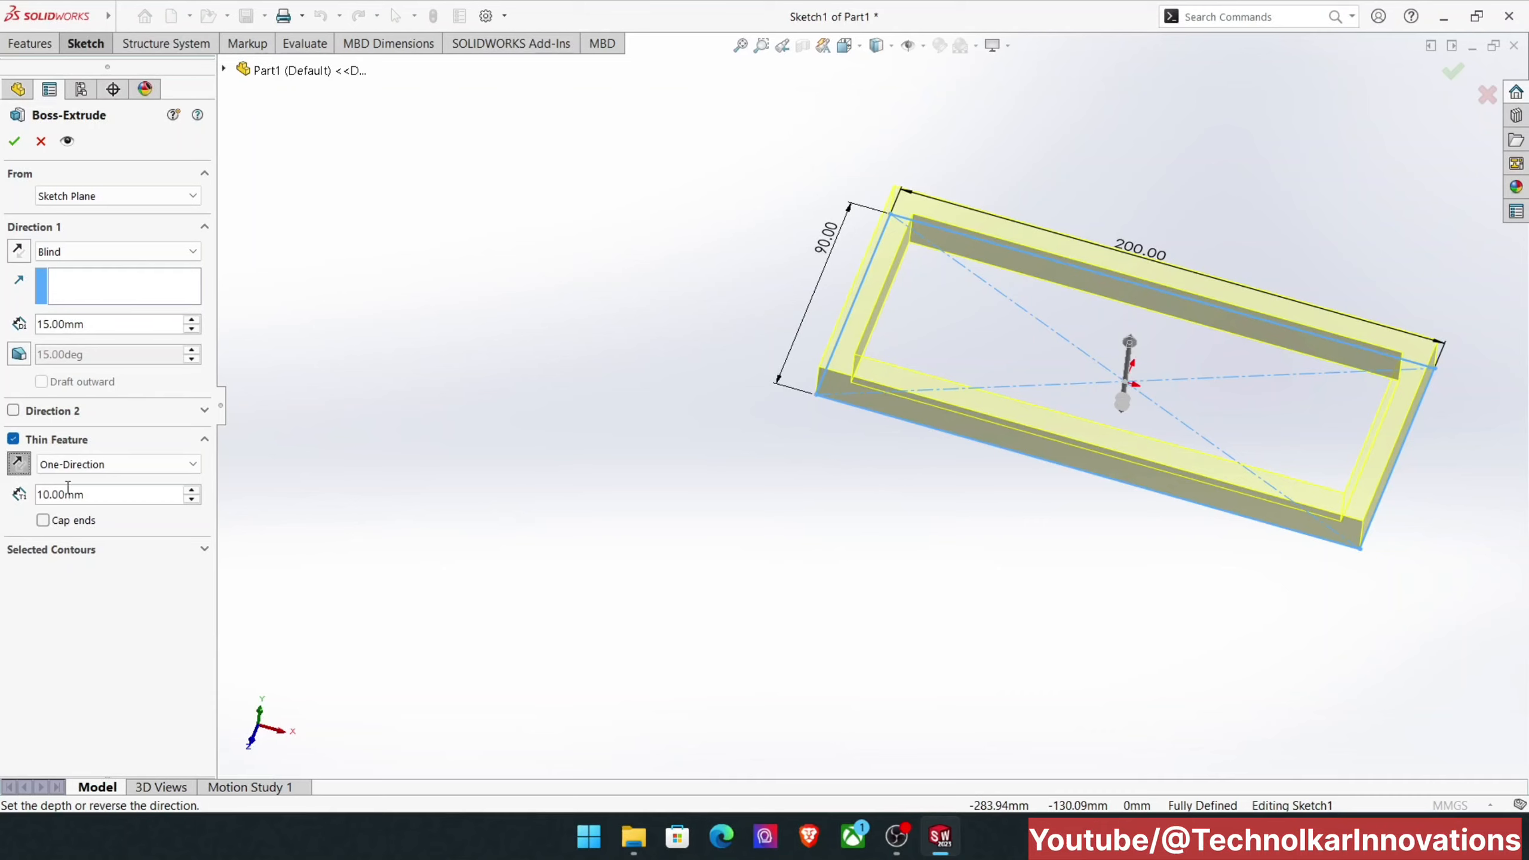
left_click_drag(95, 494, 2, 494)
type("6")
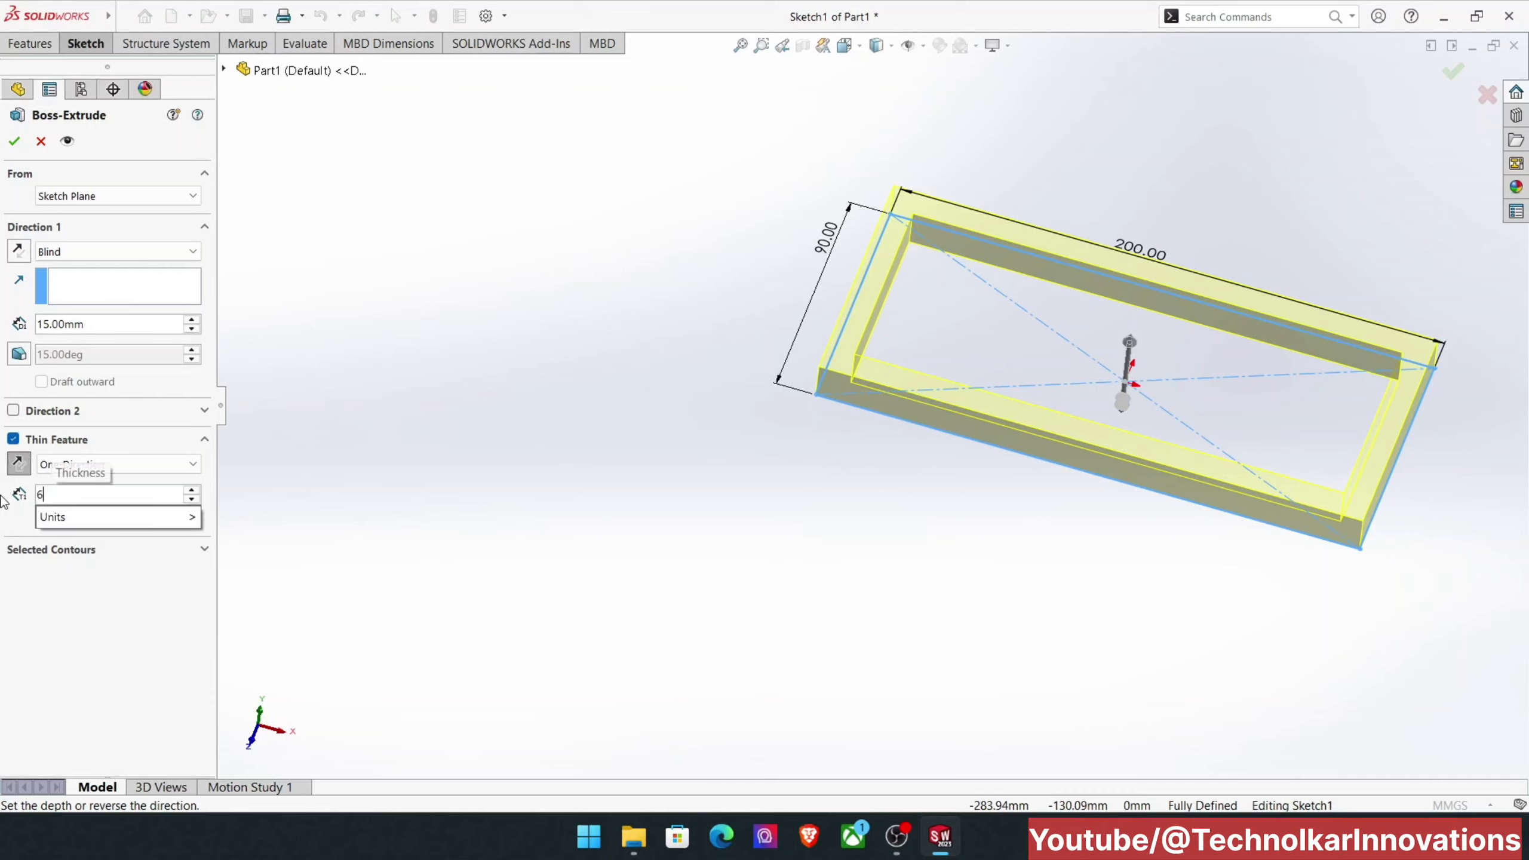
key("Return")
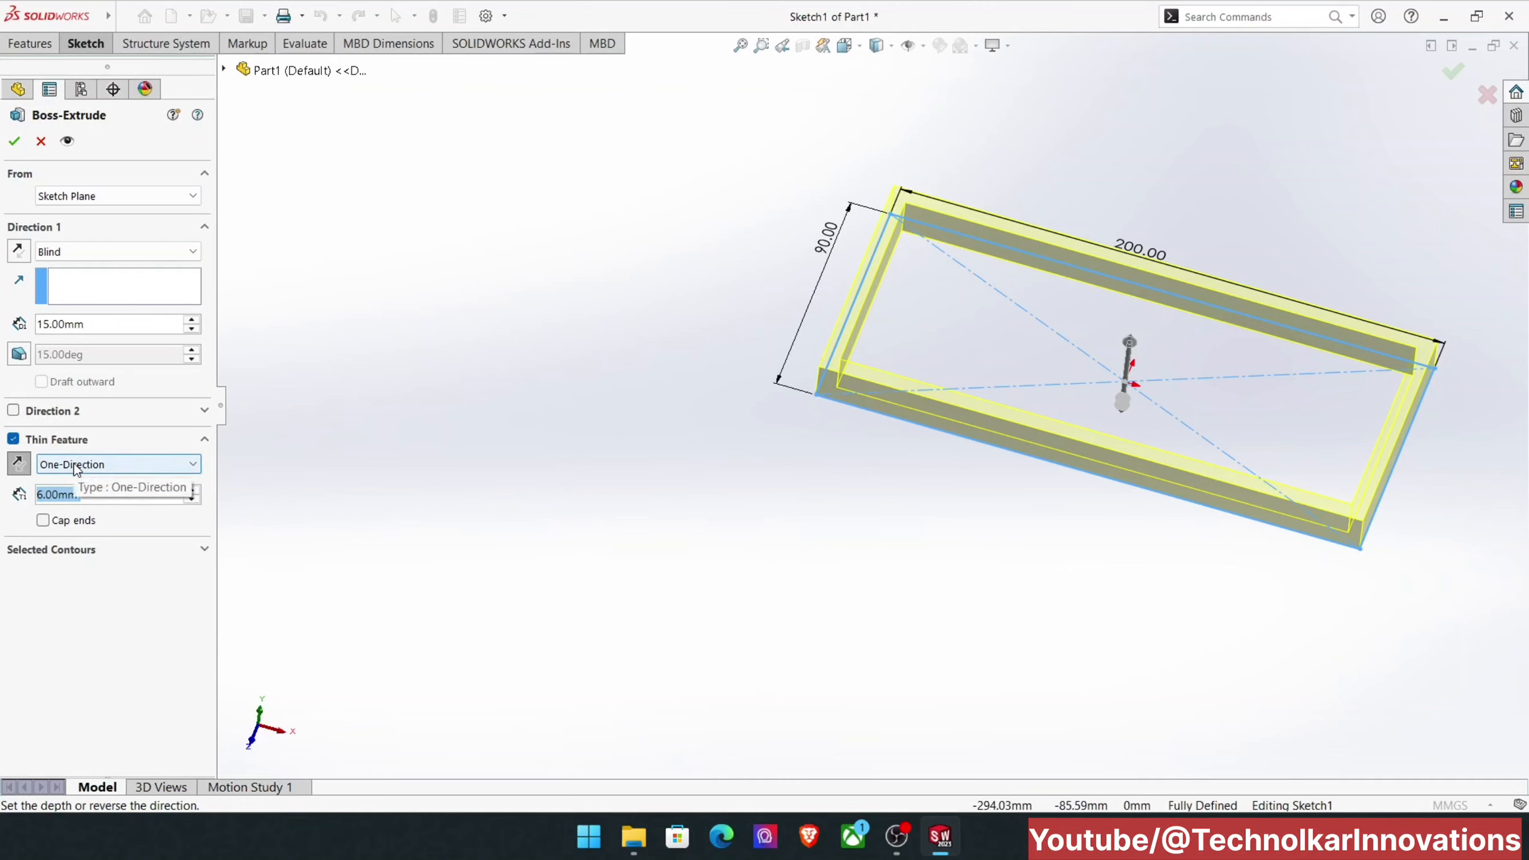
Step: Change the thin feature type to Two-Direction and set the Direction 2 thickness to 15 mm
left_click(75, 469)
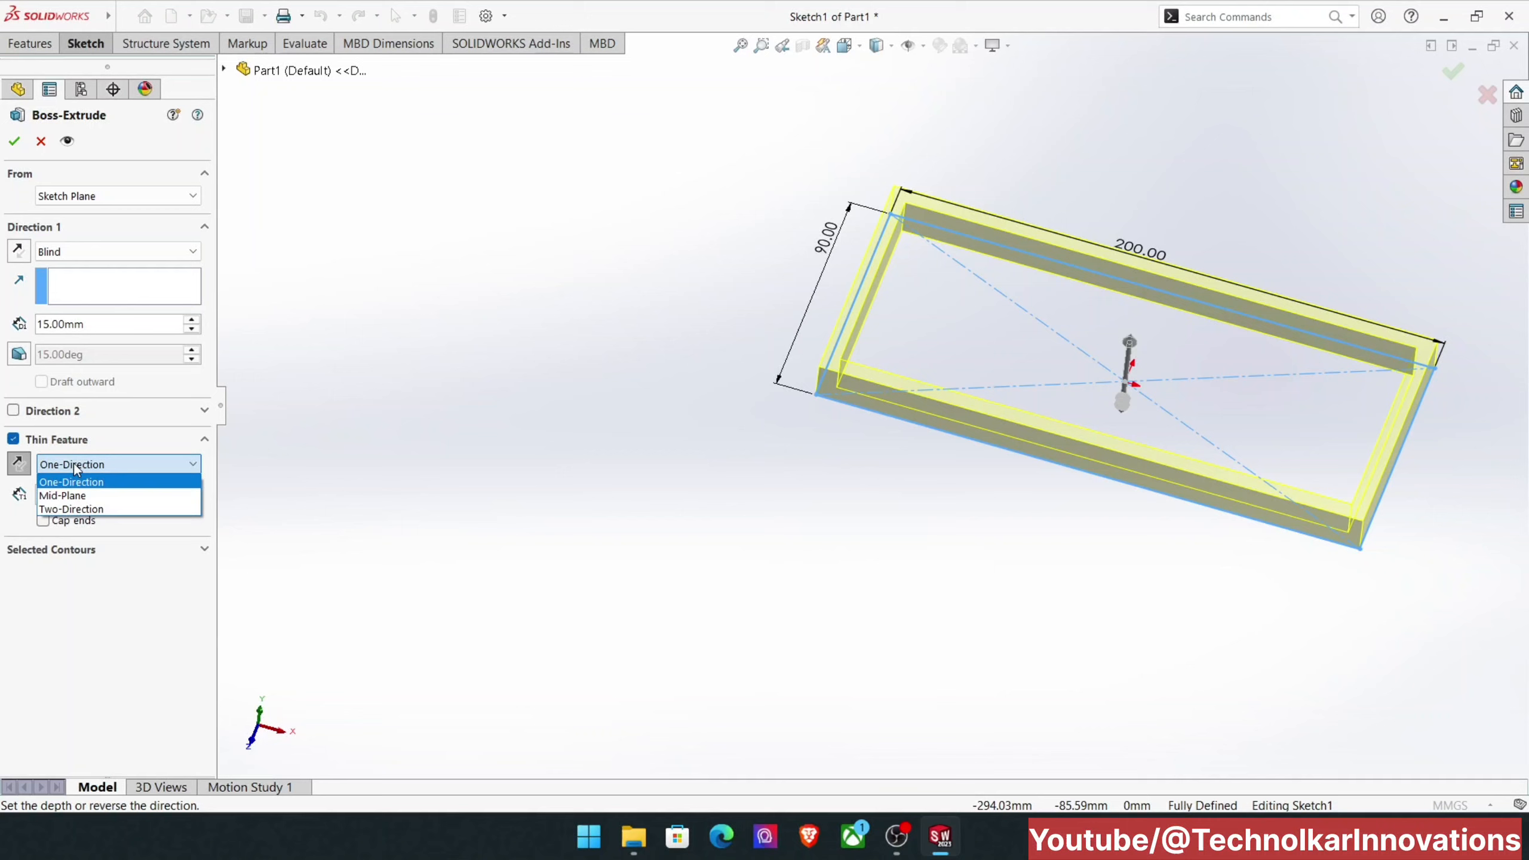
left_click(83, 507)
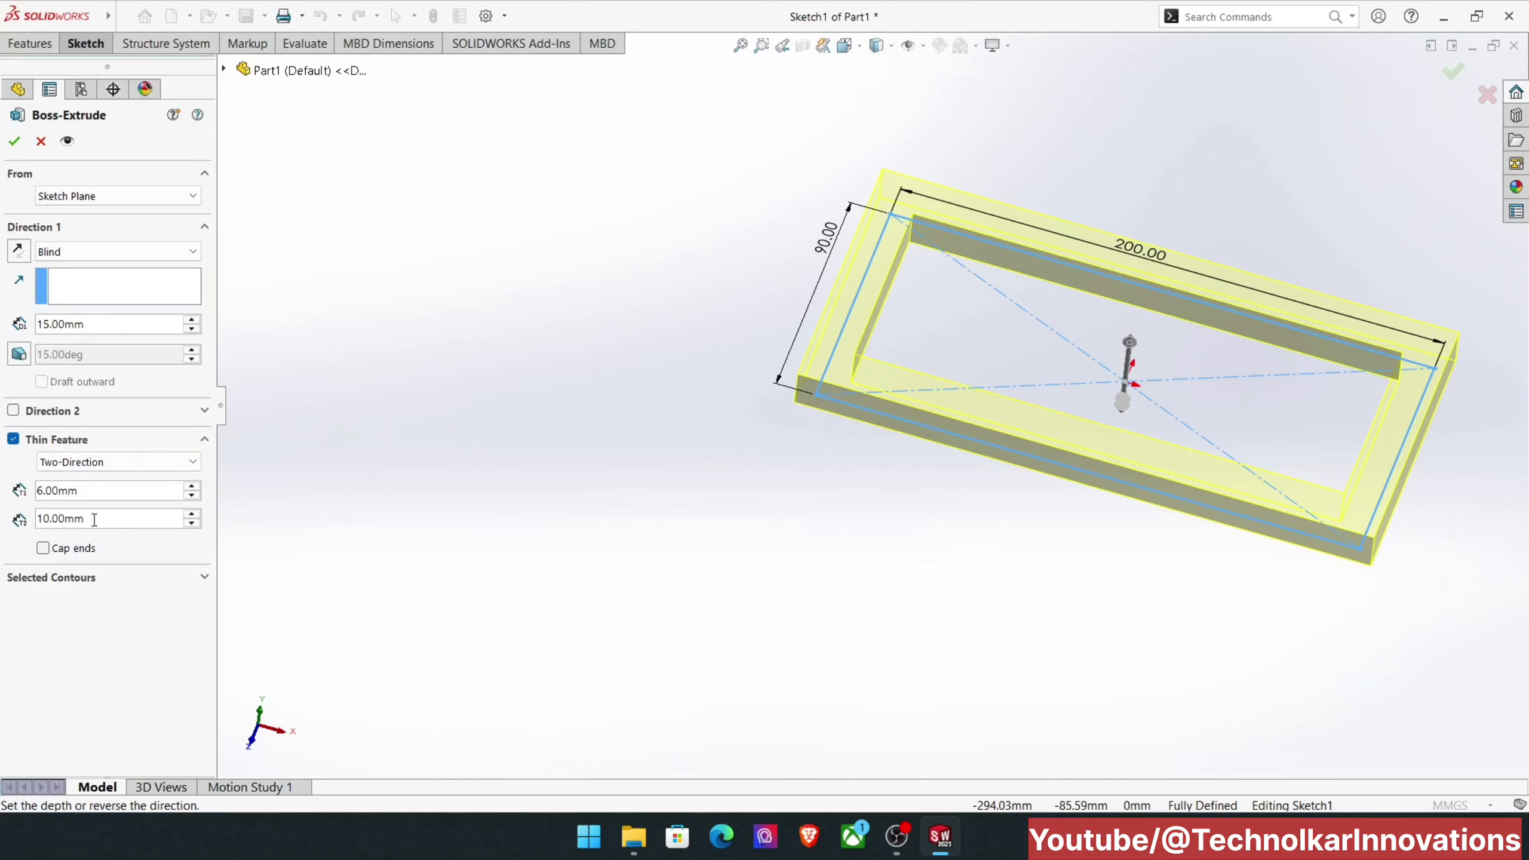
left_click_drag(83, 518, 2, 519)
type("15")
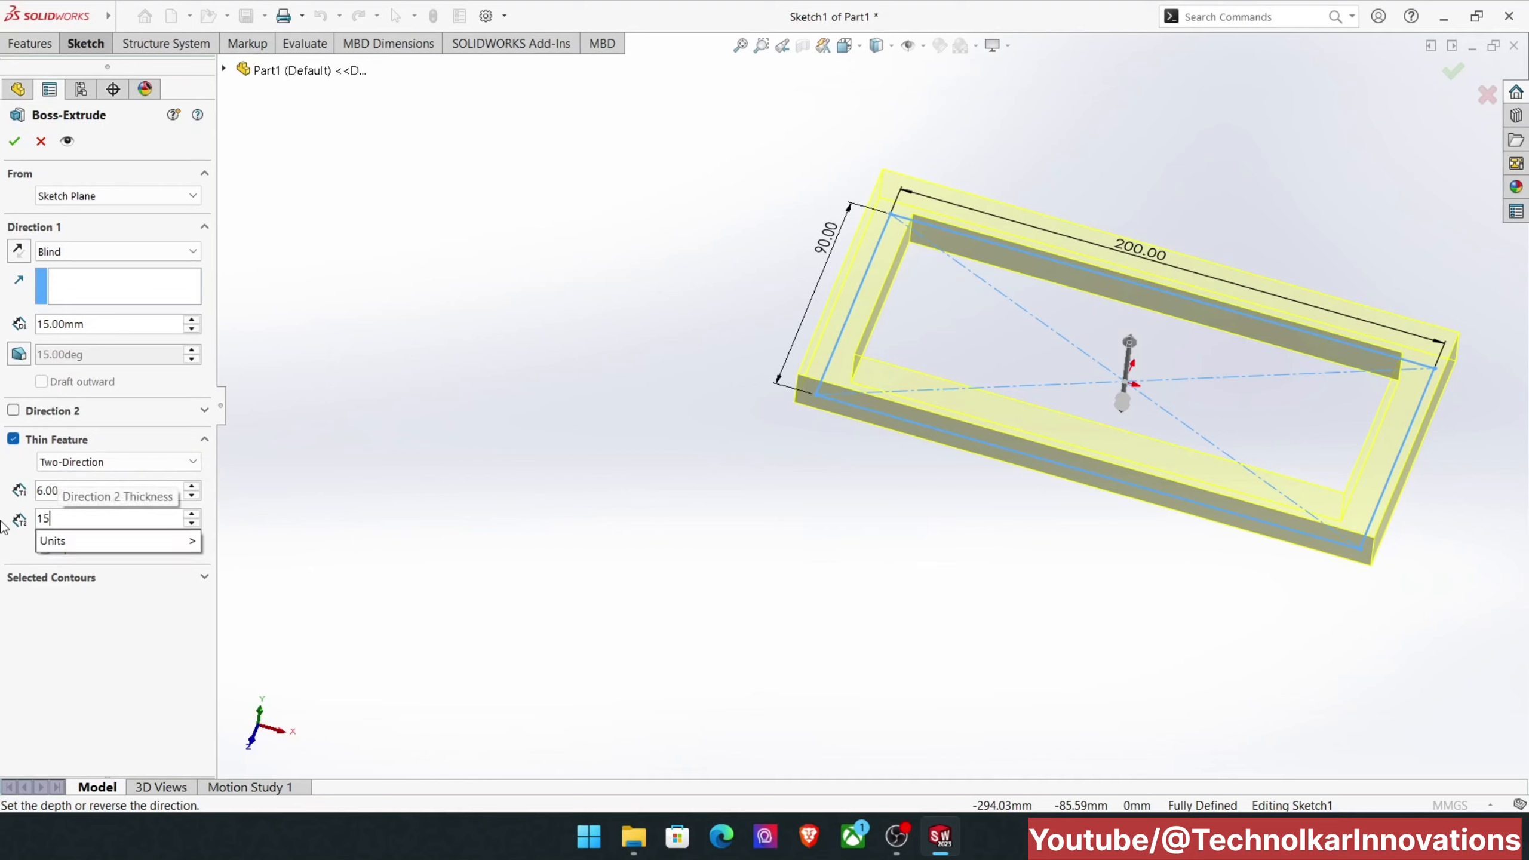
key("Return")
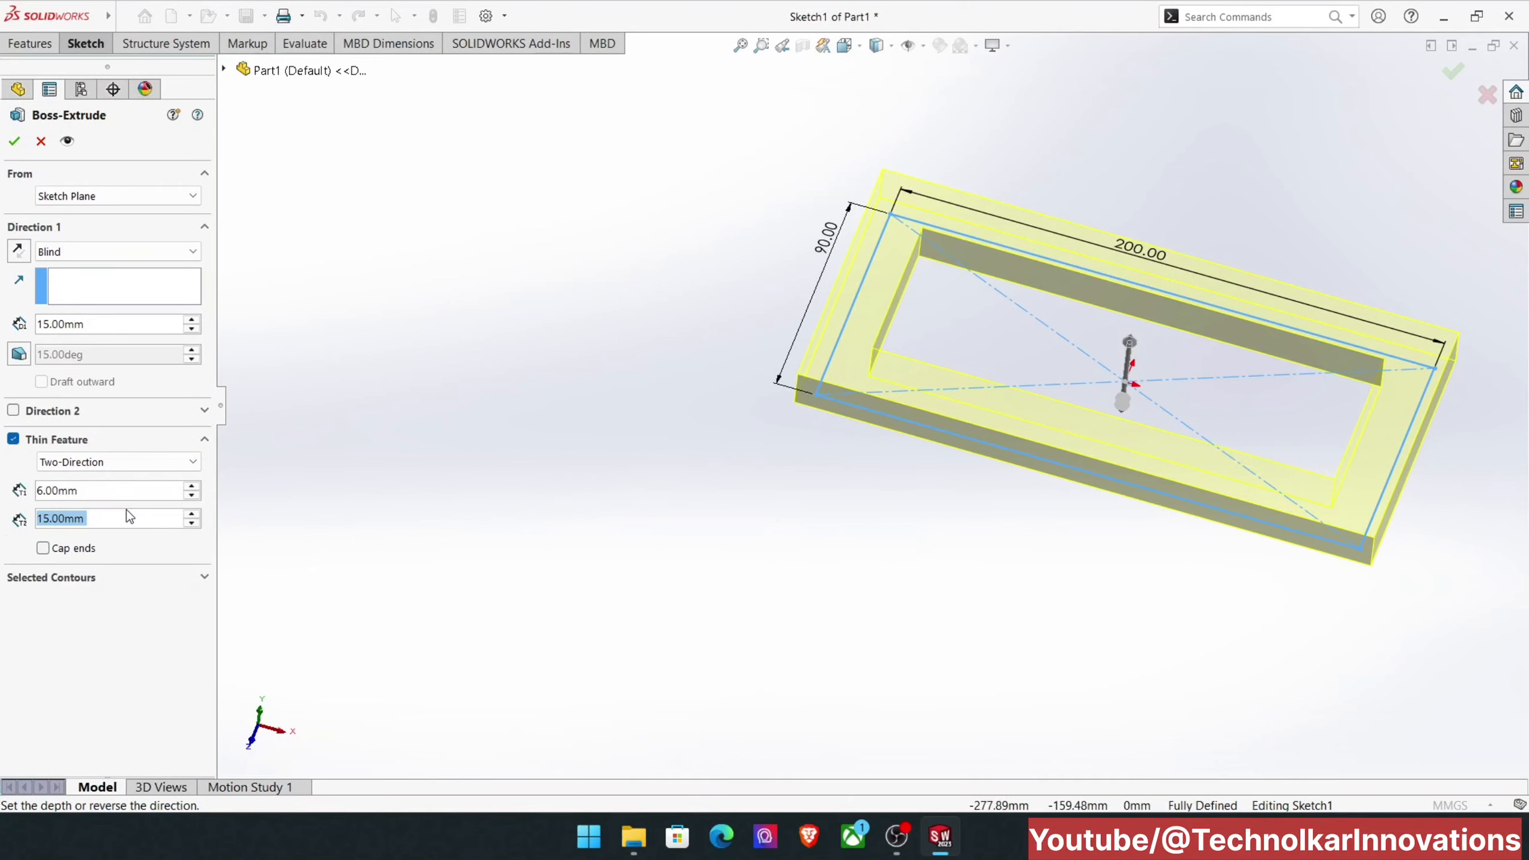
Step: Change the thin feature type to Mid-Plane and inspect how the wall is distributed about the sketch lines
left_click(108, 462)
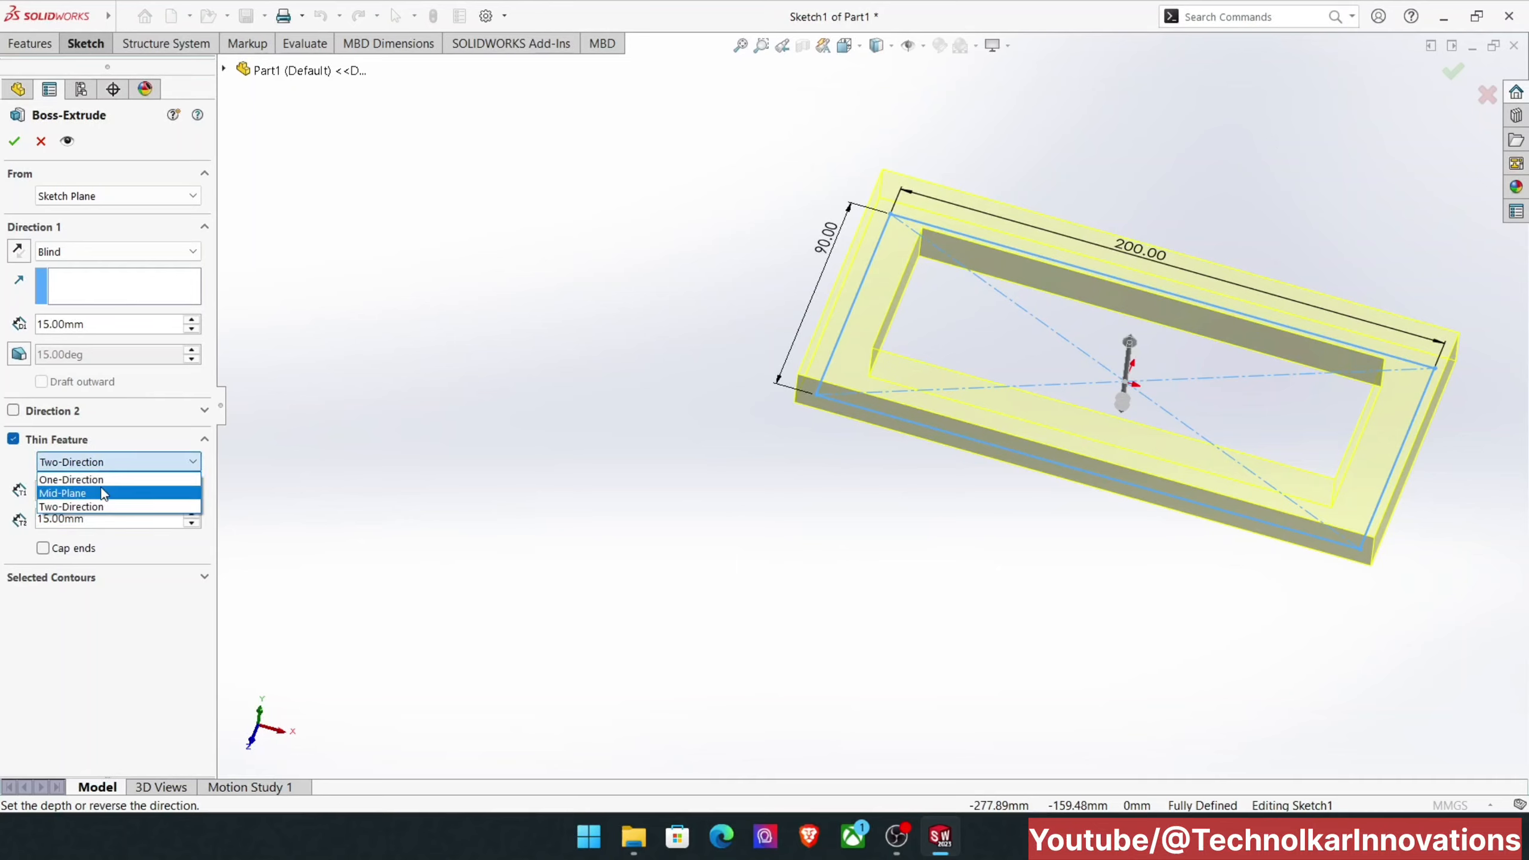
left_click(103, 494)
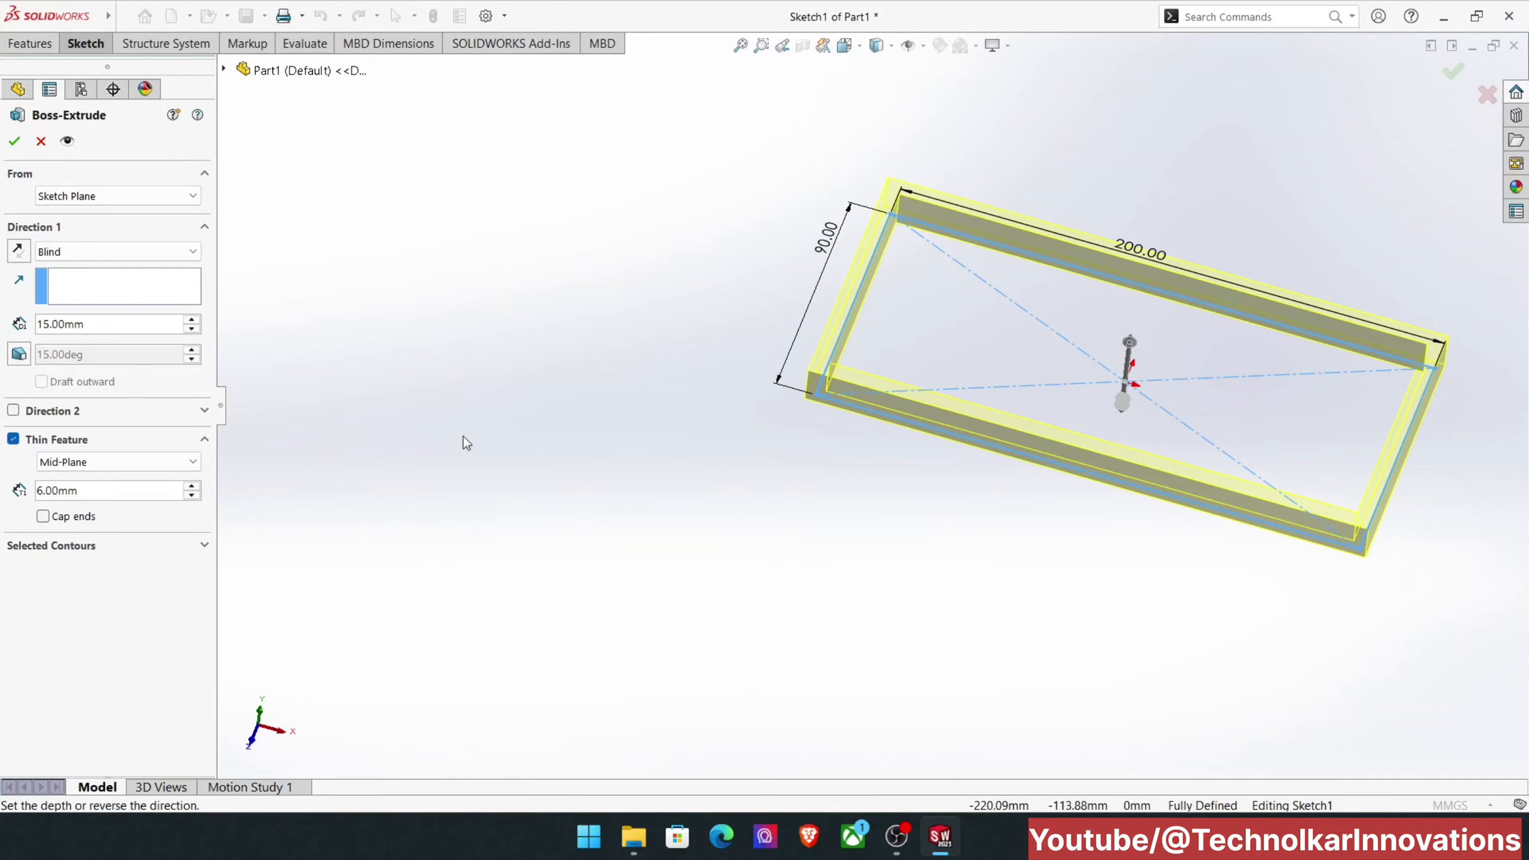
mouse_move(882, 278)
middle_mouse_down()
mouse_move(908, 284)
mouse_move(906, 364)
middle_mouse_up()
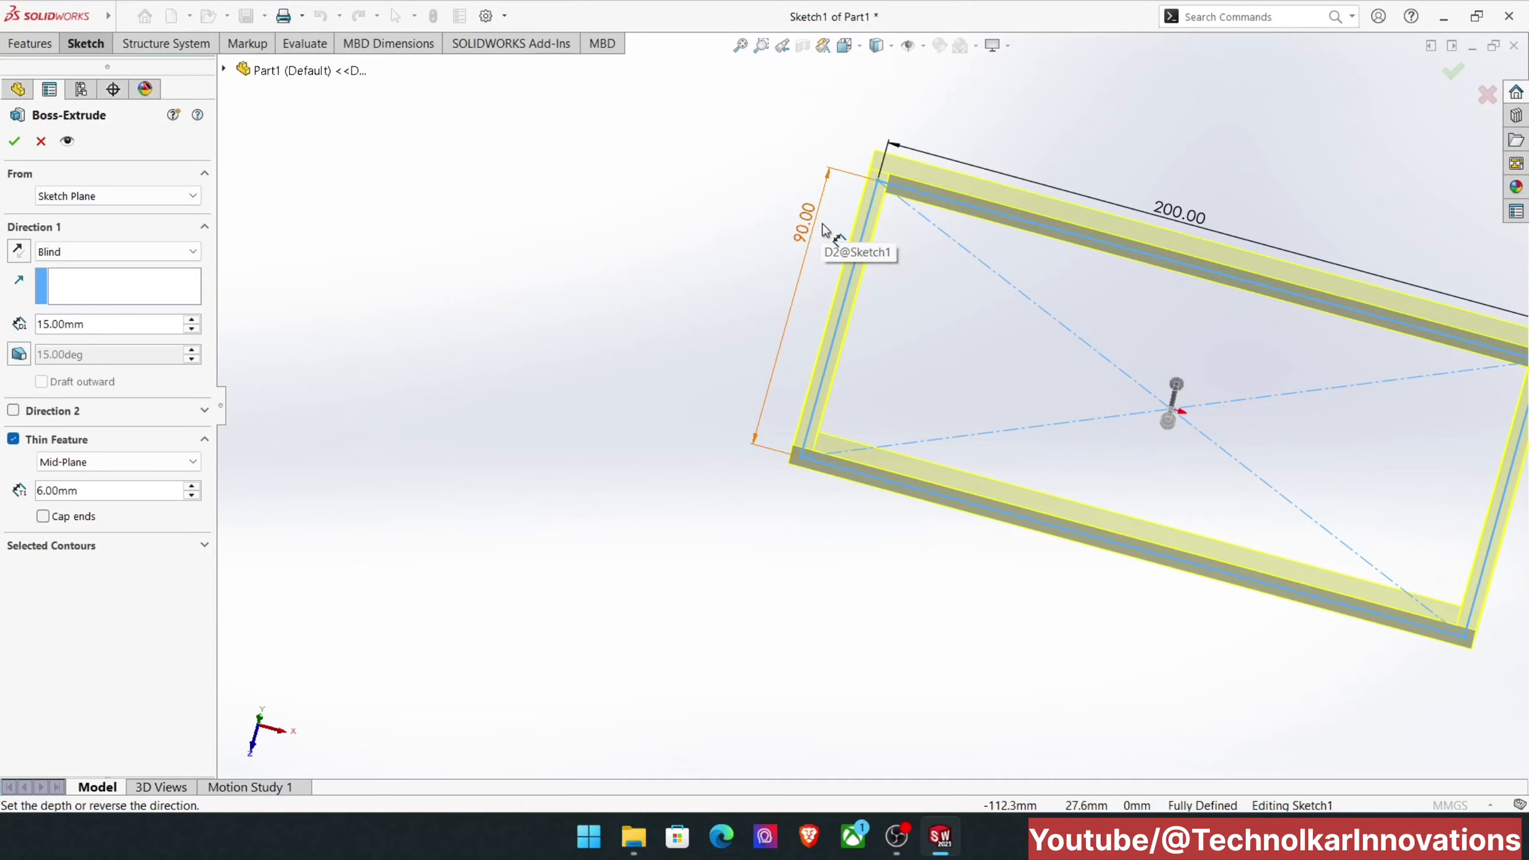
scroll(724, 352, "up", 3)
scroll(1147, 442, "down", 3)
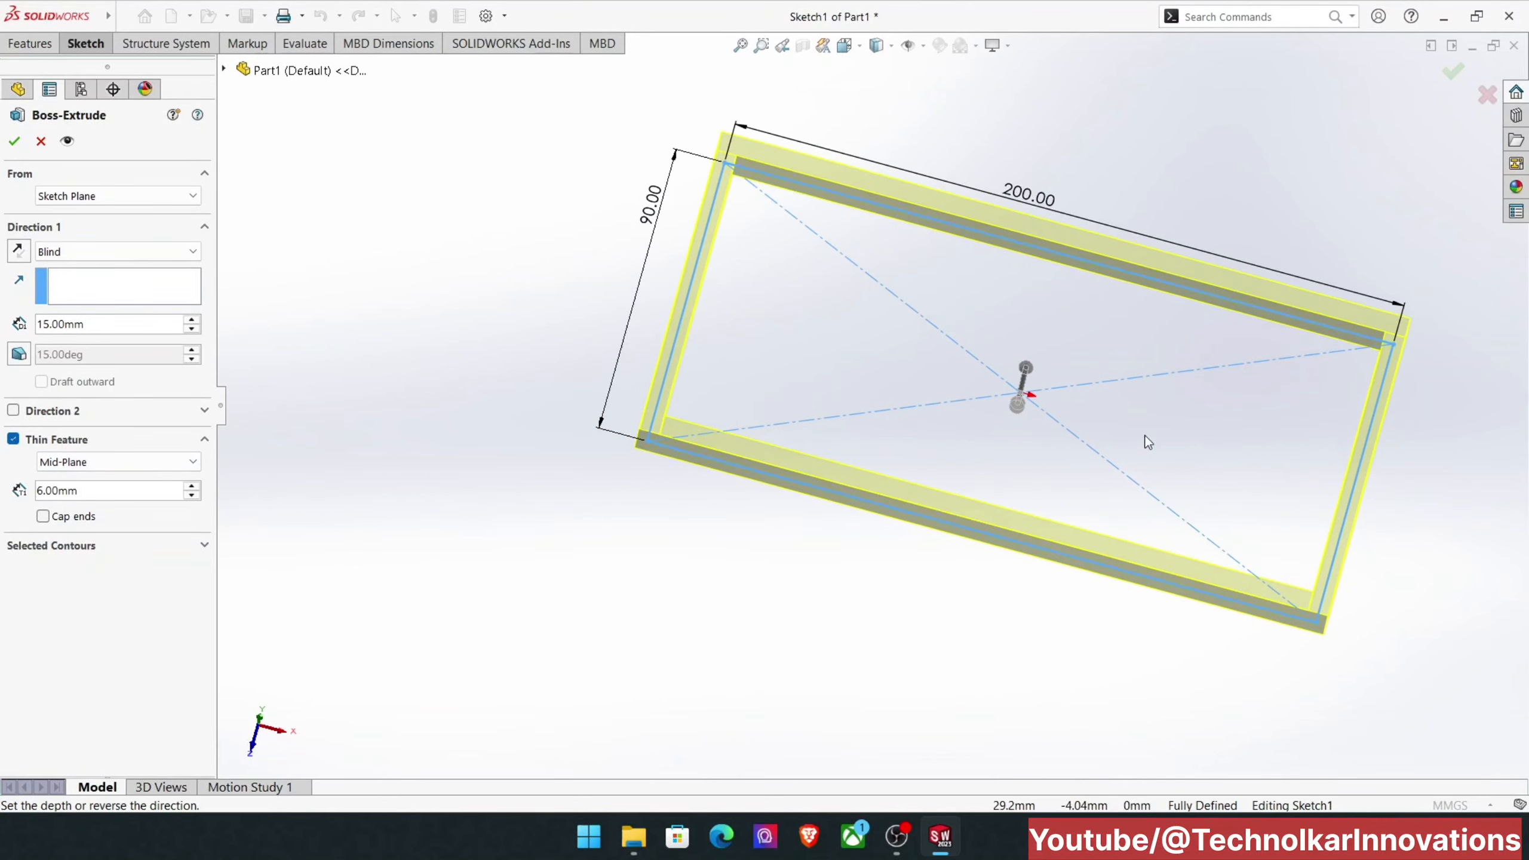
middle_click_drag(1144, 436, 1123, 379)
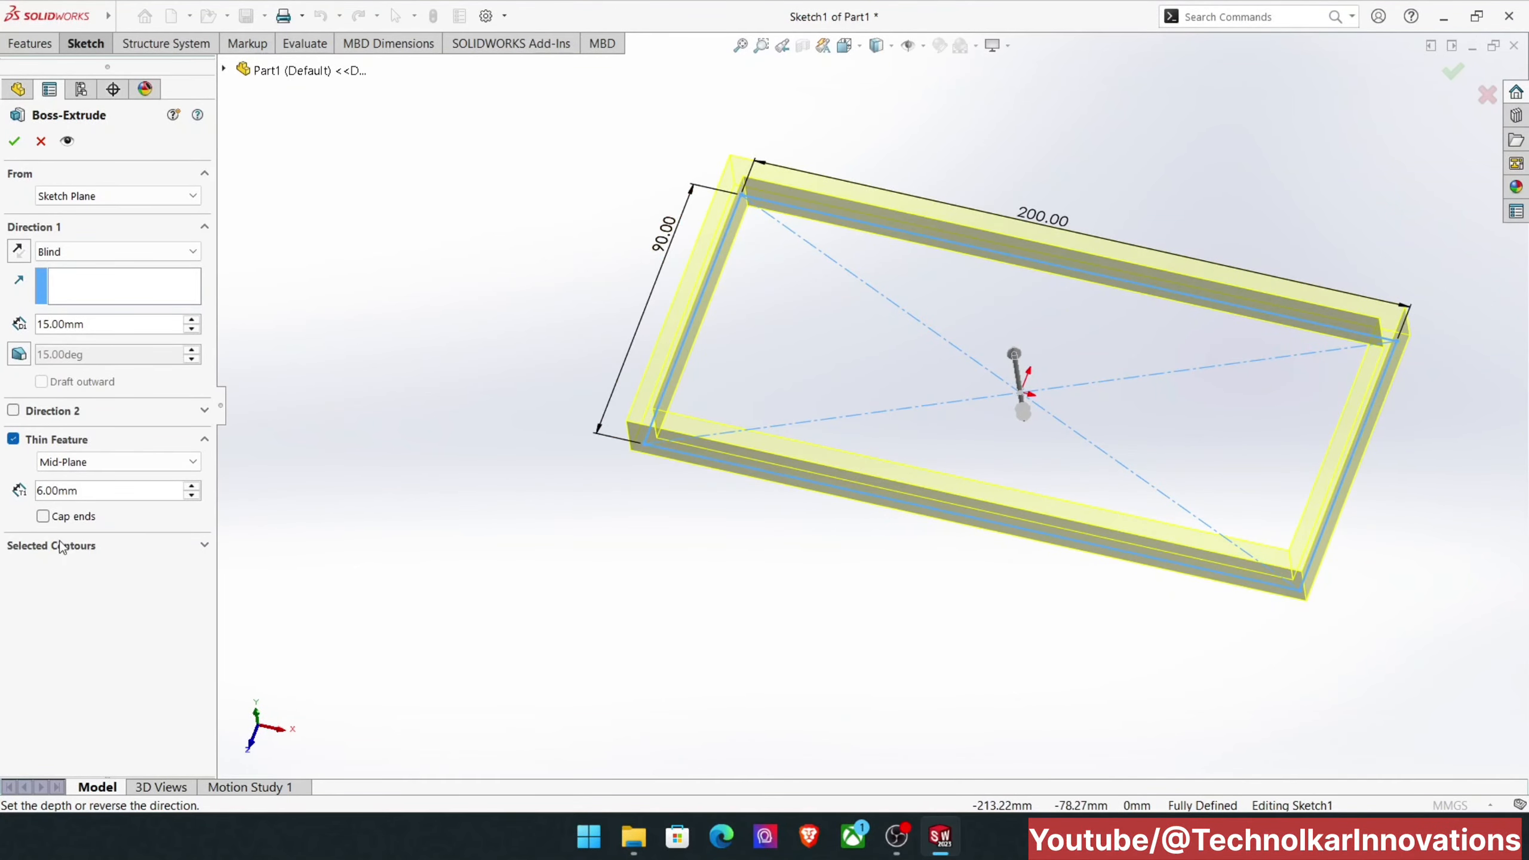
Step: Cap the ends of the thin feature with a 5 mm thickness, inspect the preview and show the selected contours
left_click(43, 516)
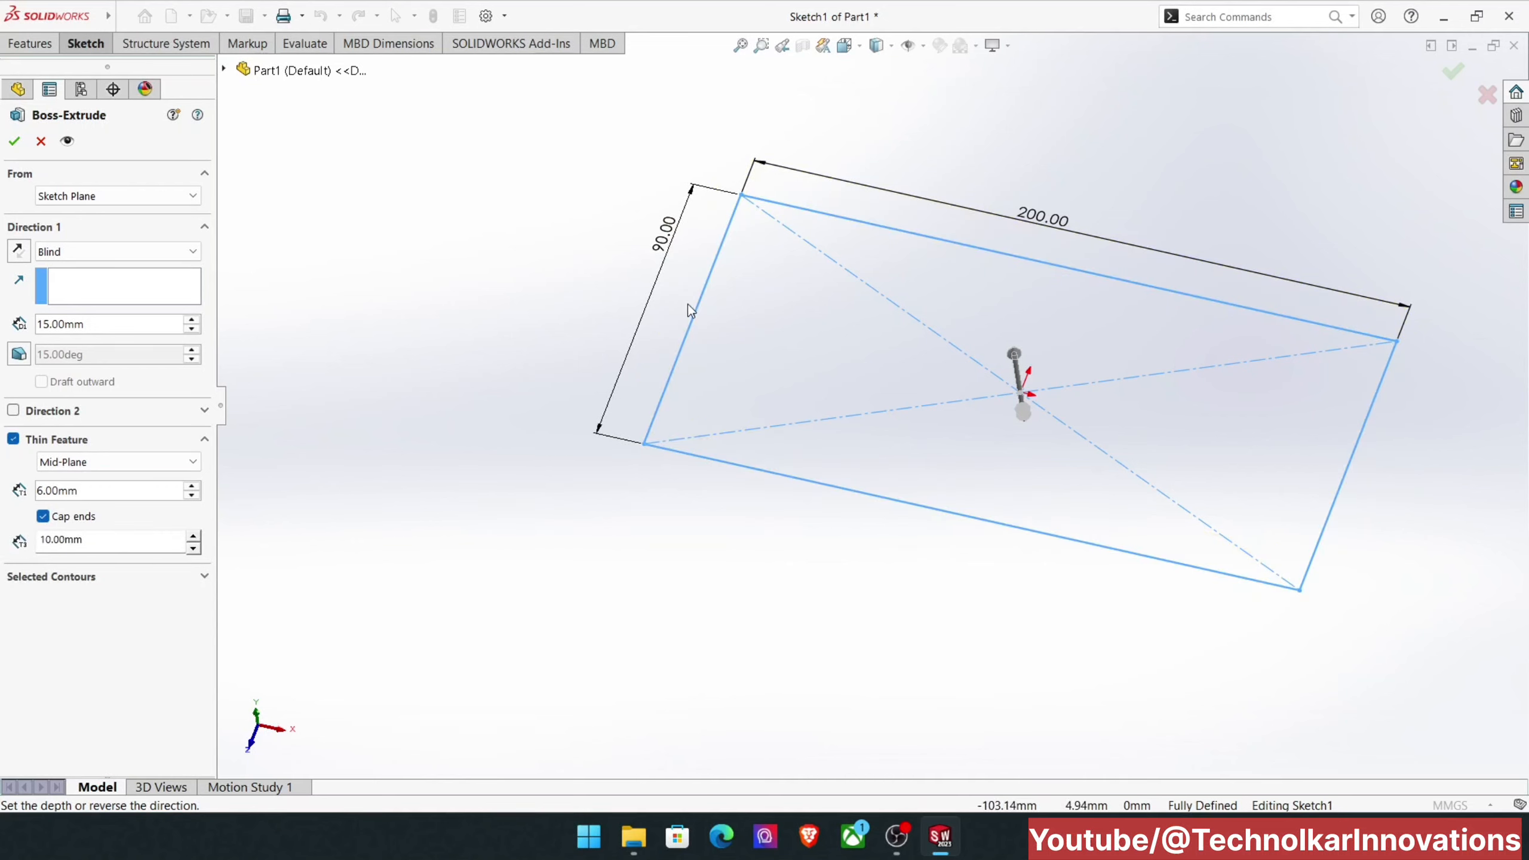
double_click(88, 546)
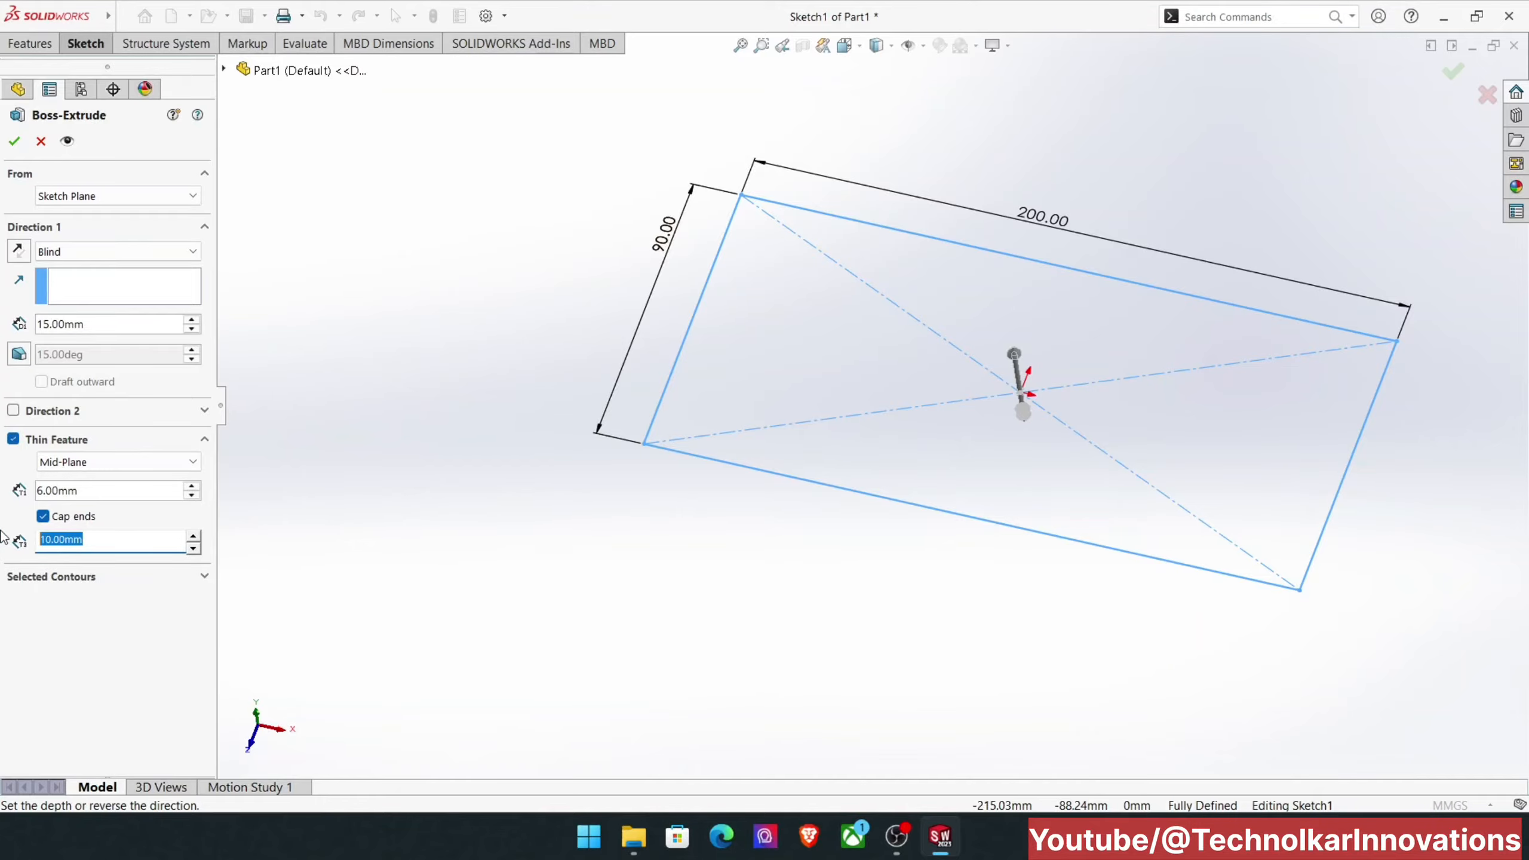
type("5")
key("Return")
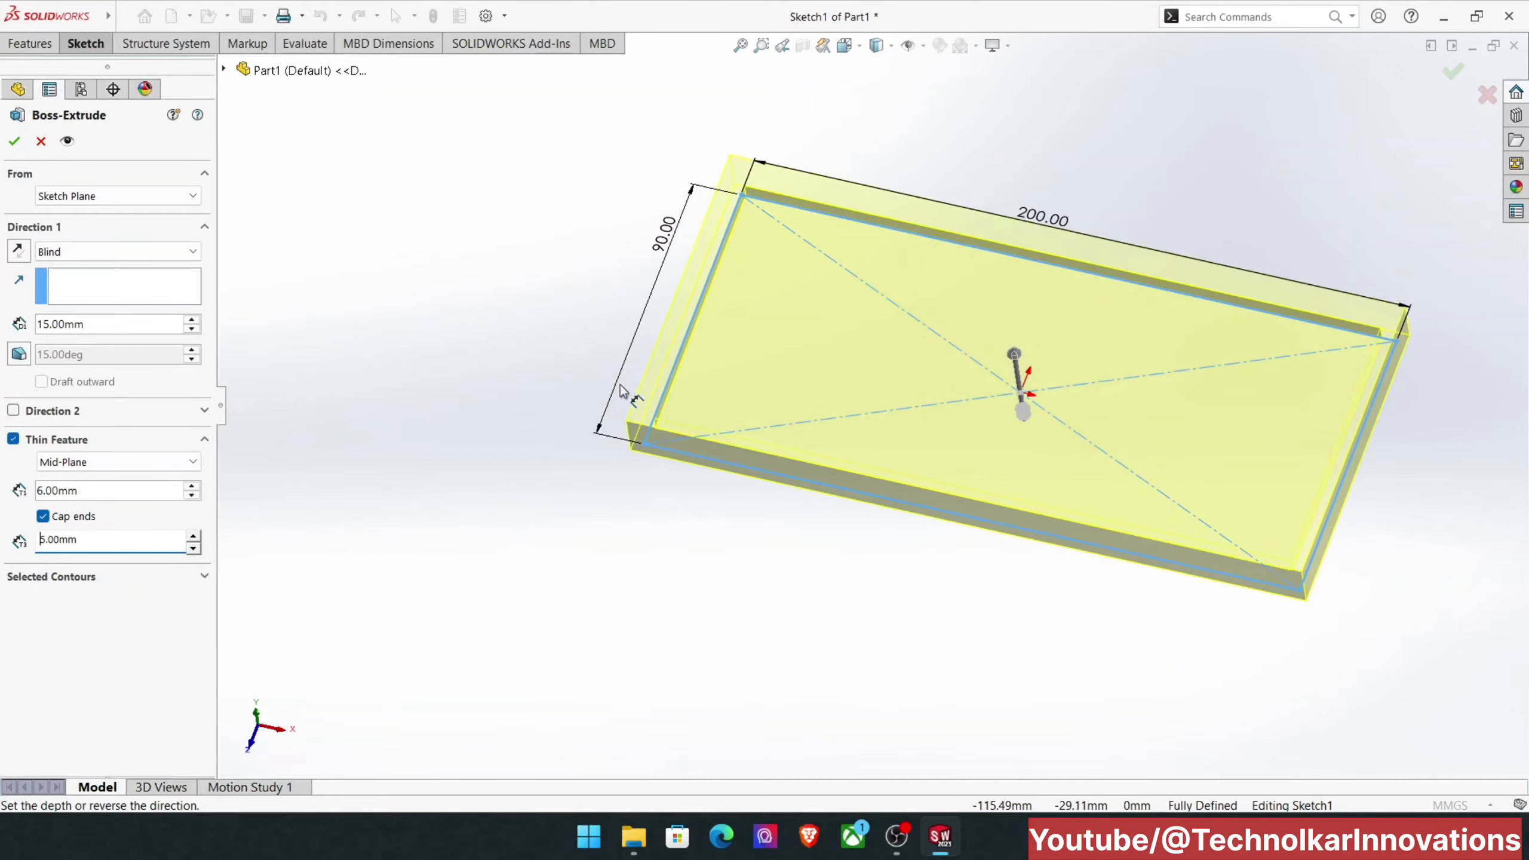
scroll(720, 328, "down", 3)
scroll(718, 321, "up", 4)
middle_click_drag(724, 256, 731, 406)
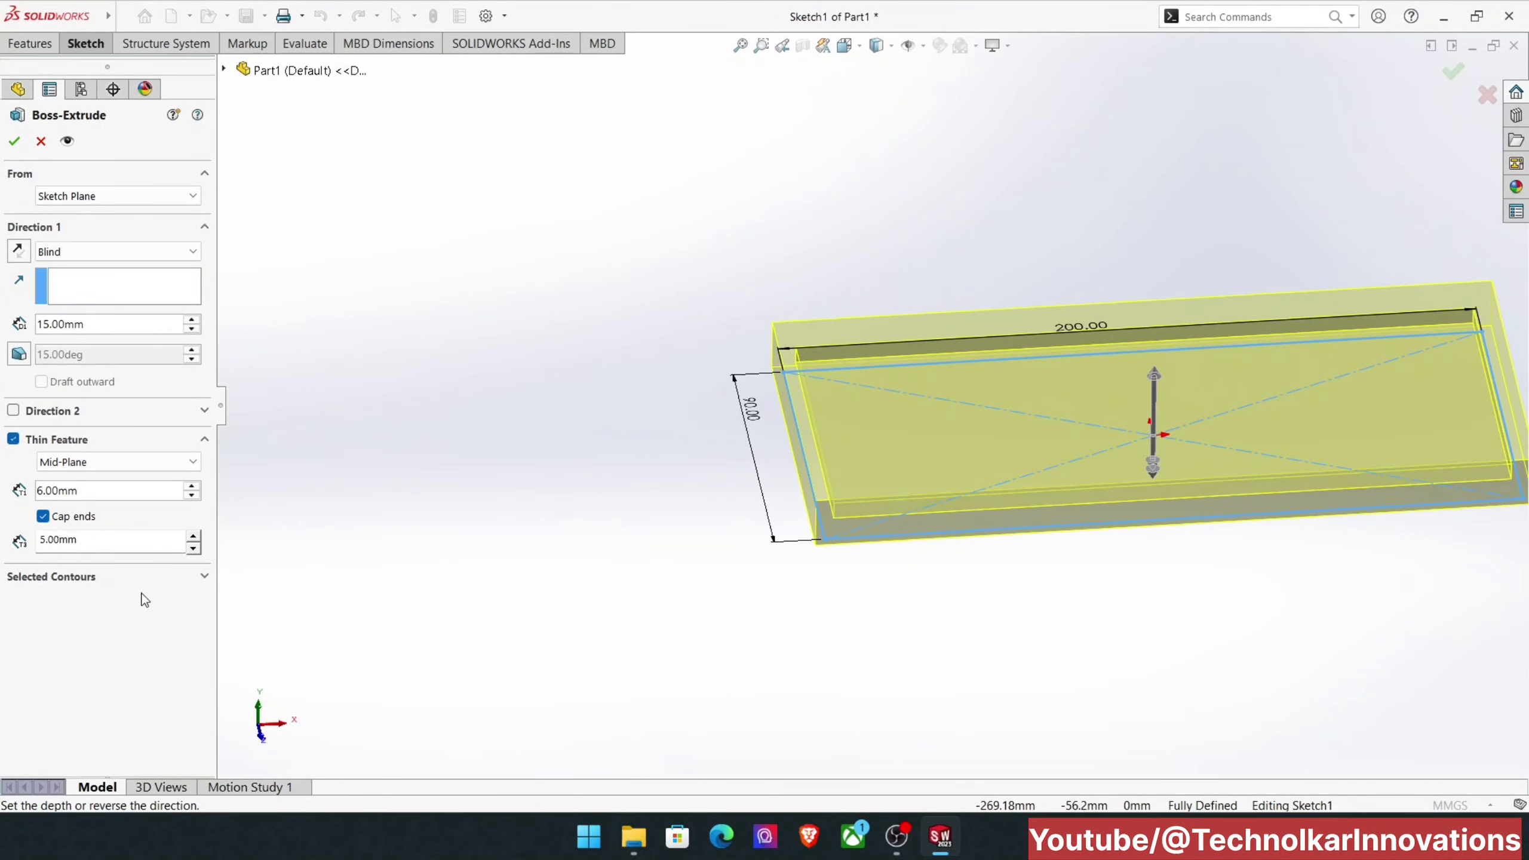
left_click(99, 577)
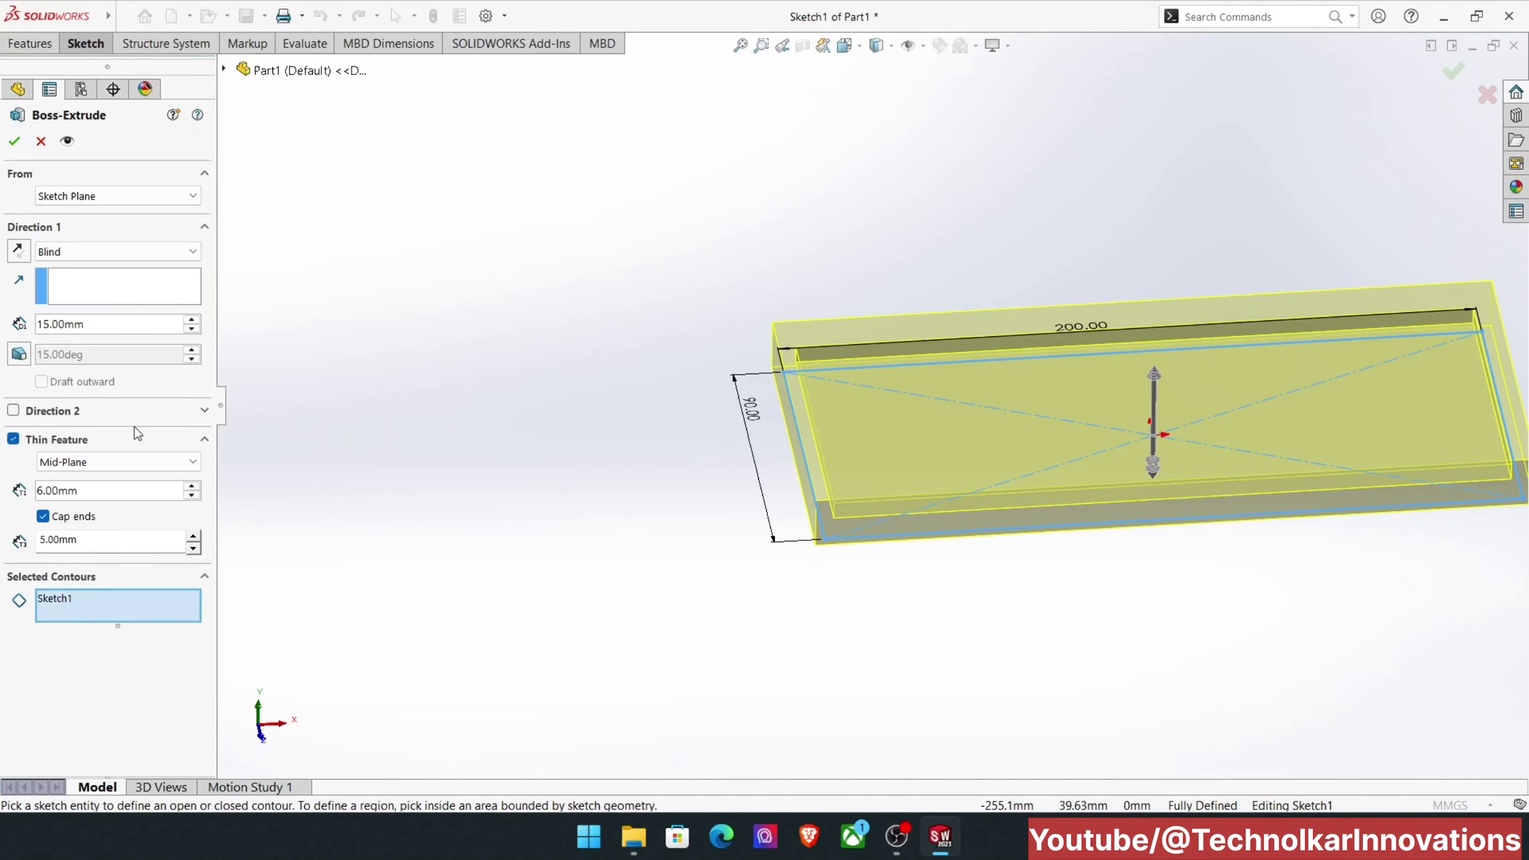
Step: Turn off the capped ends and the thin feature, and finish the rectangle as a solid 15 mm extrusion
left_click(48, 523)
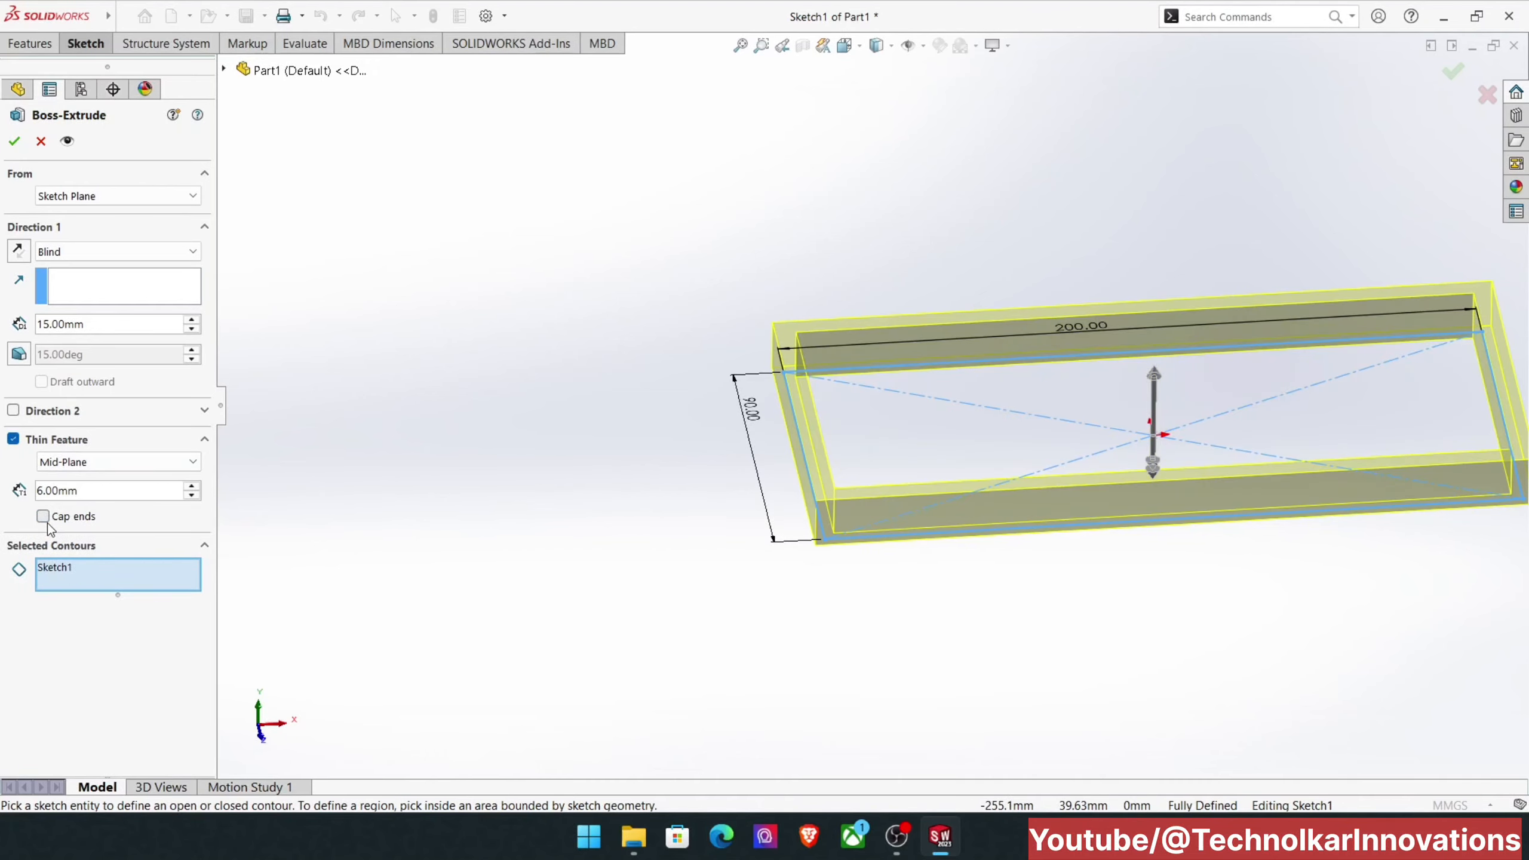
left_click(13, 438)
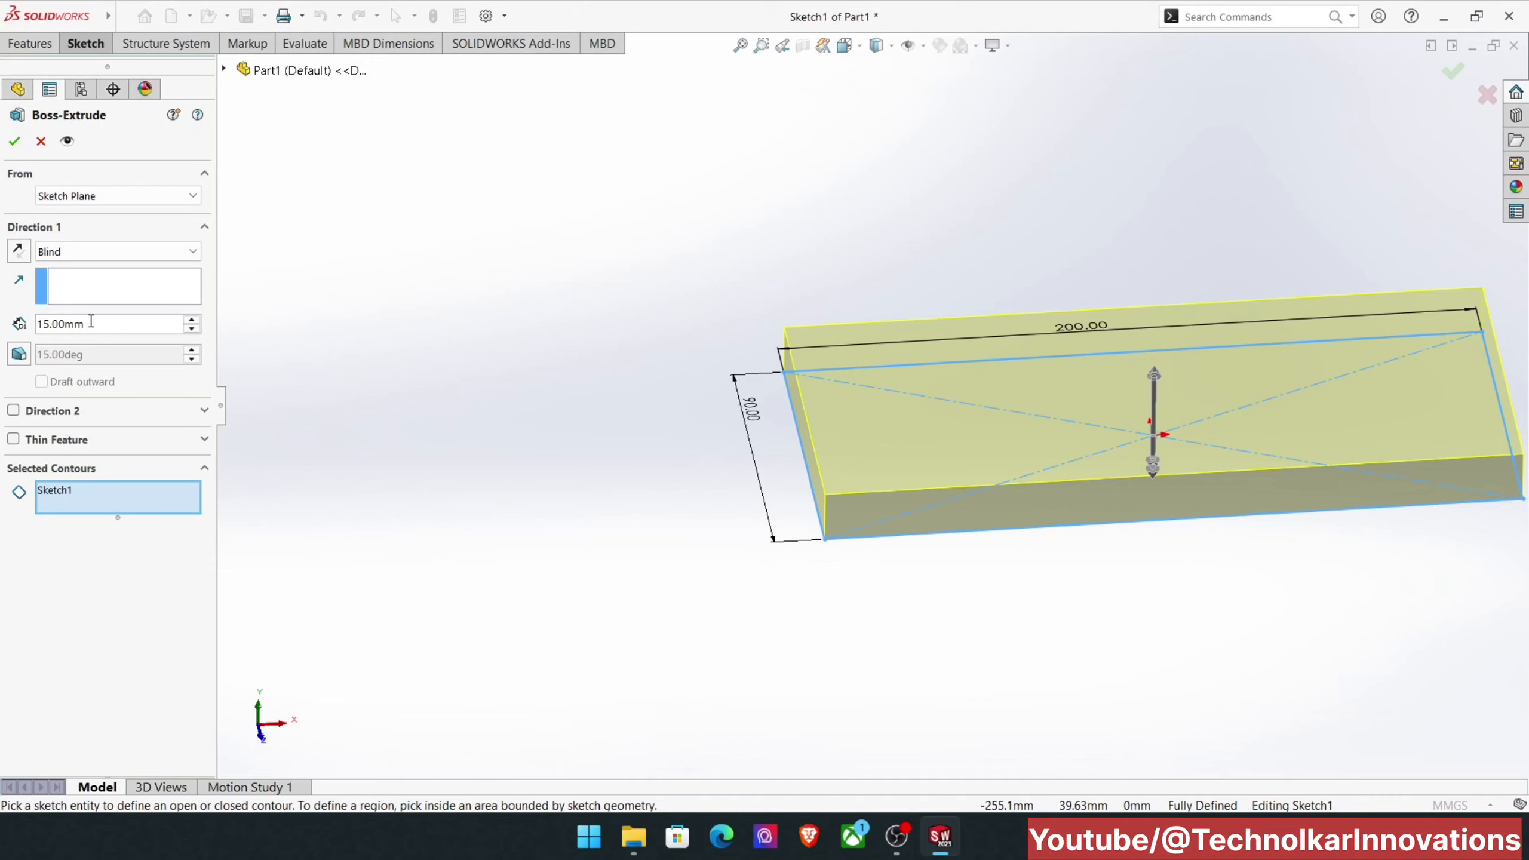
left_click(18, 142)
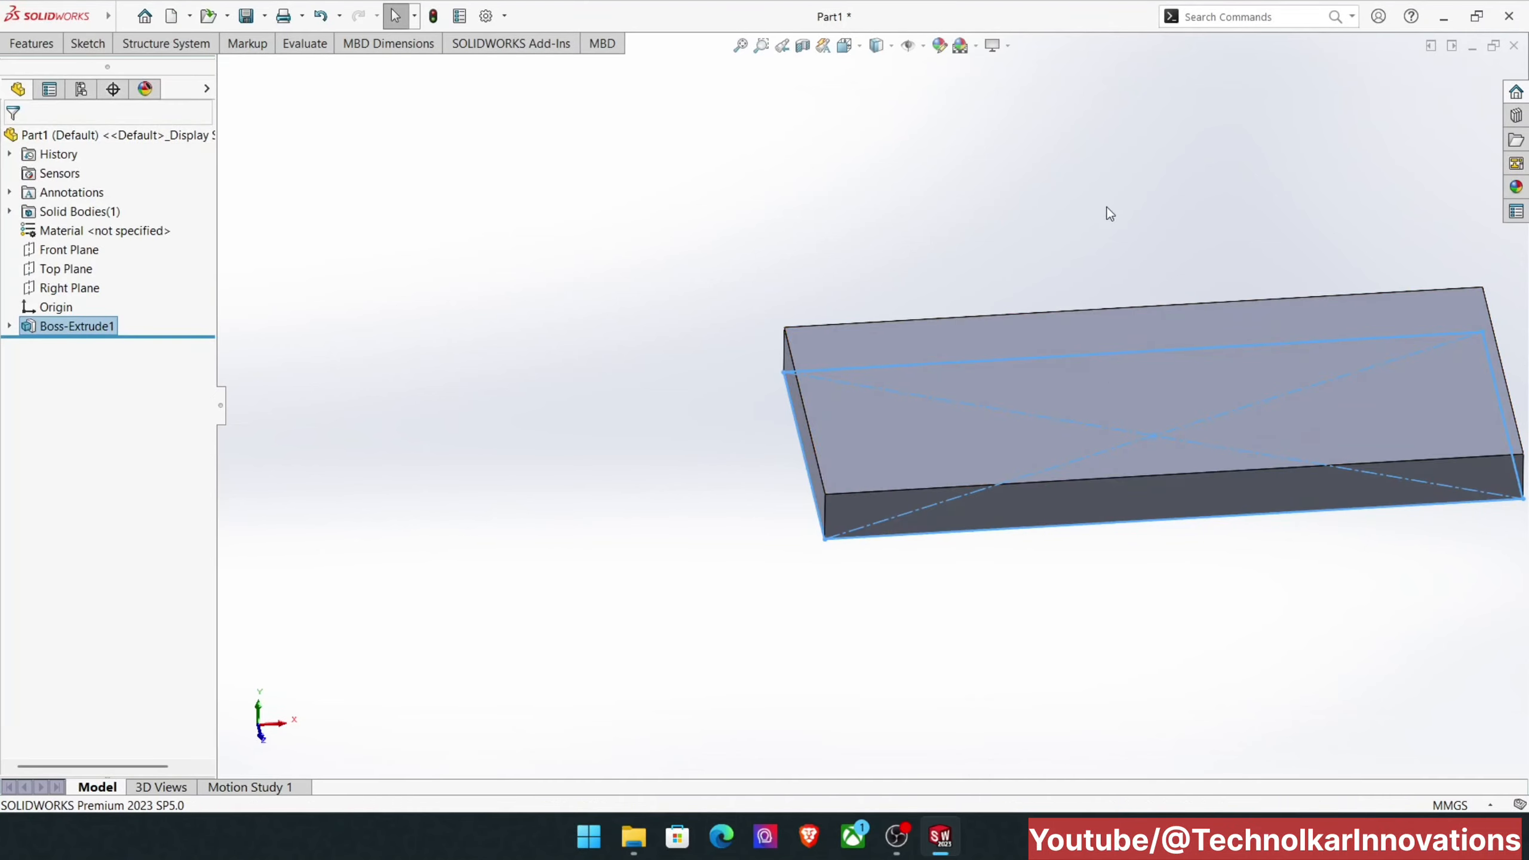
left_click(1107, 184)
scroll(885, 391, "up", 3)
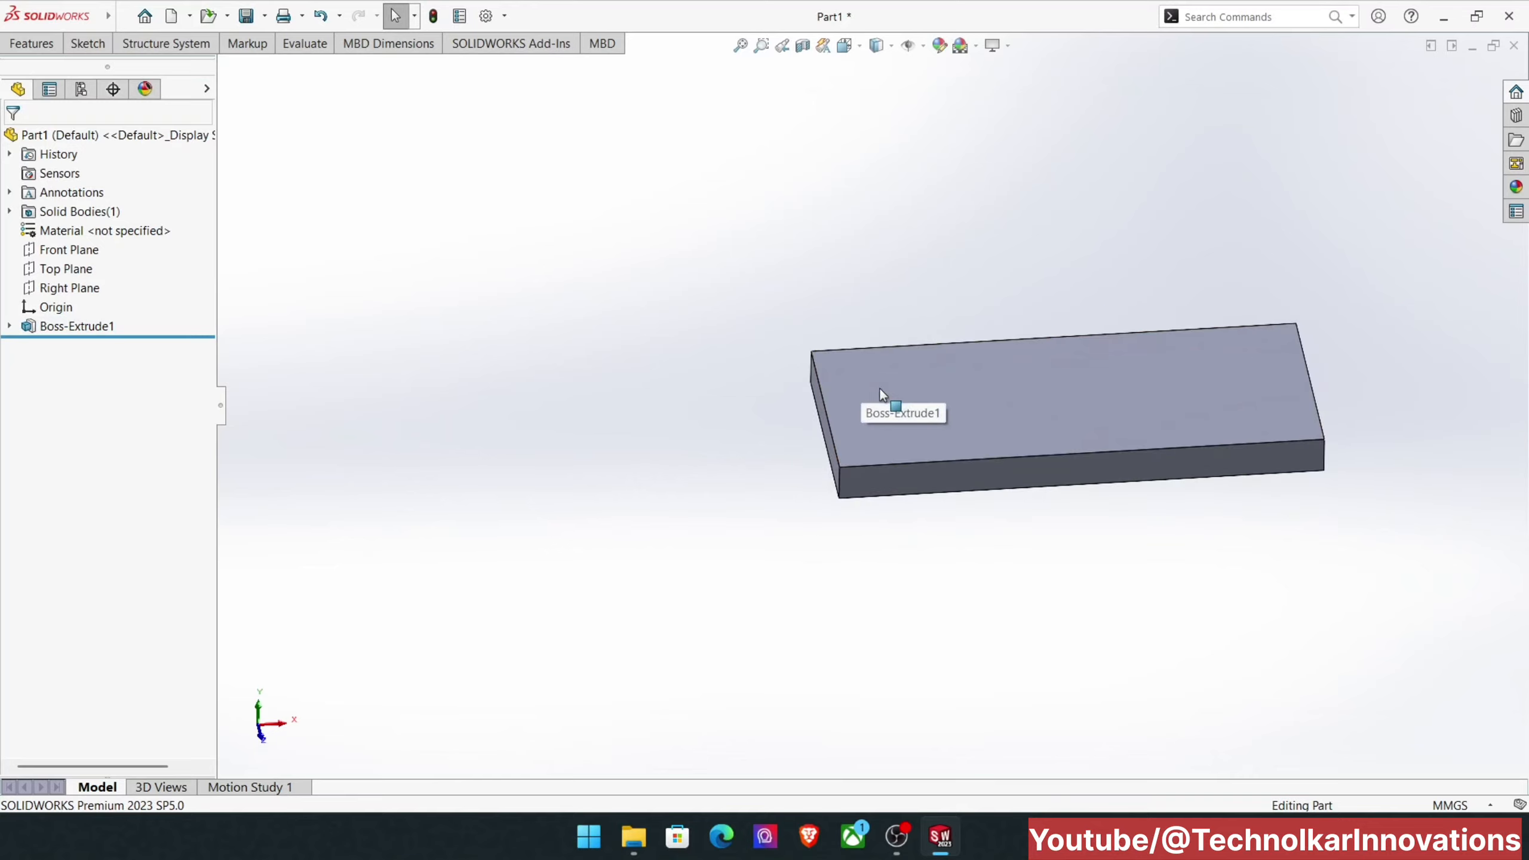
Step: Start a second Extruded Boss/Base with its sketch on the plate's top face
middle_click_drag(880, 391, 1119, 414)
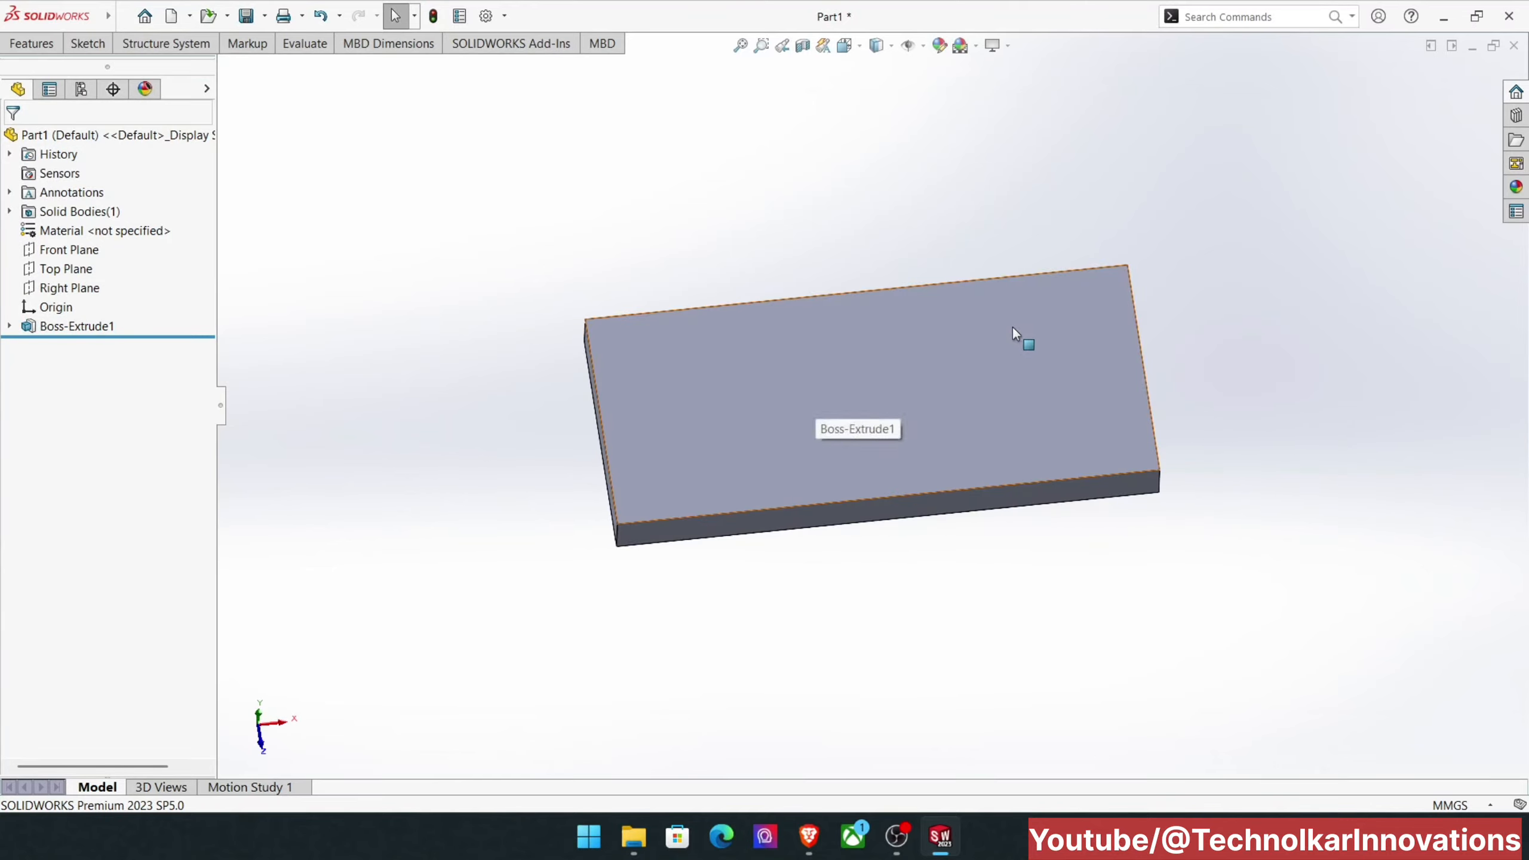
left_click(842, 395)
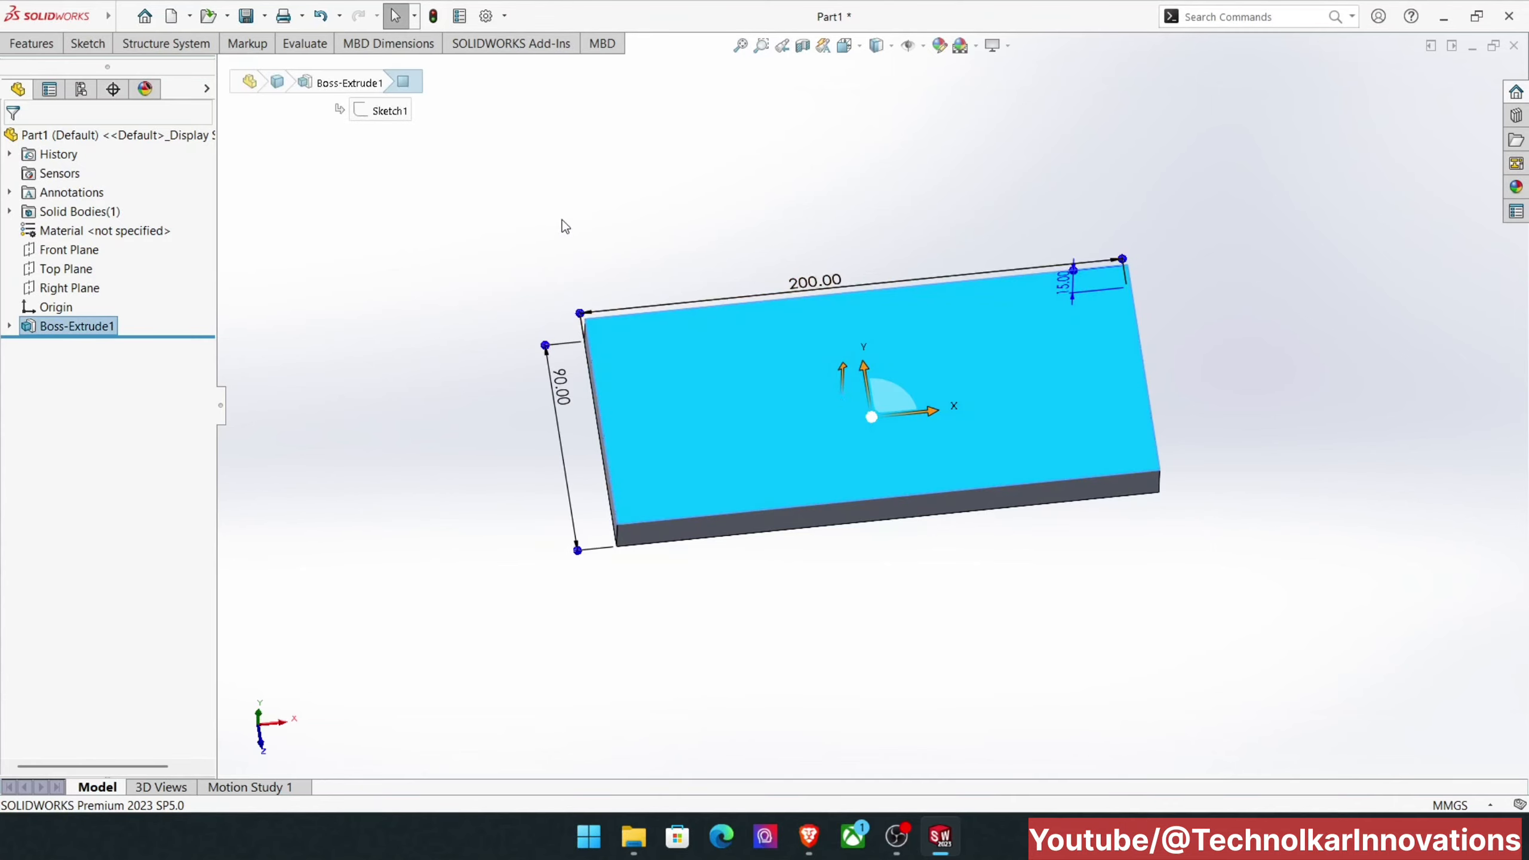
left_click(24, 43)
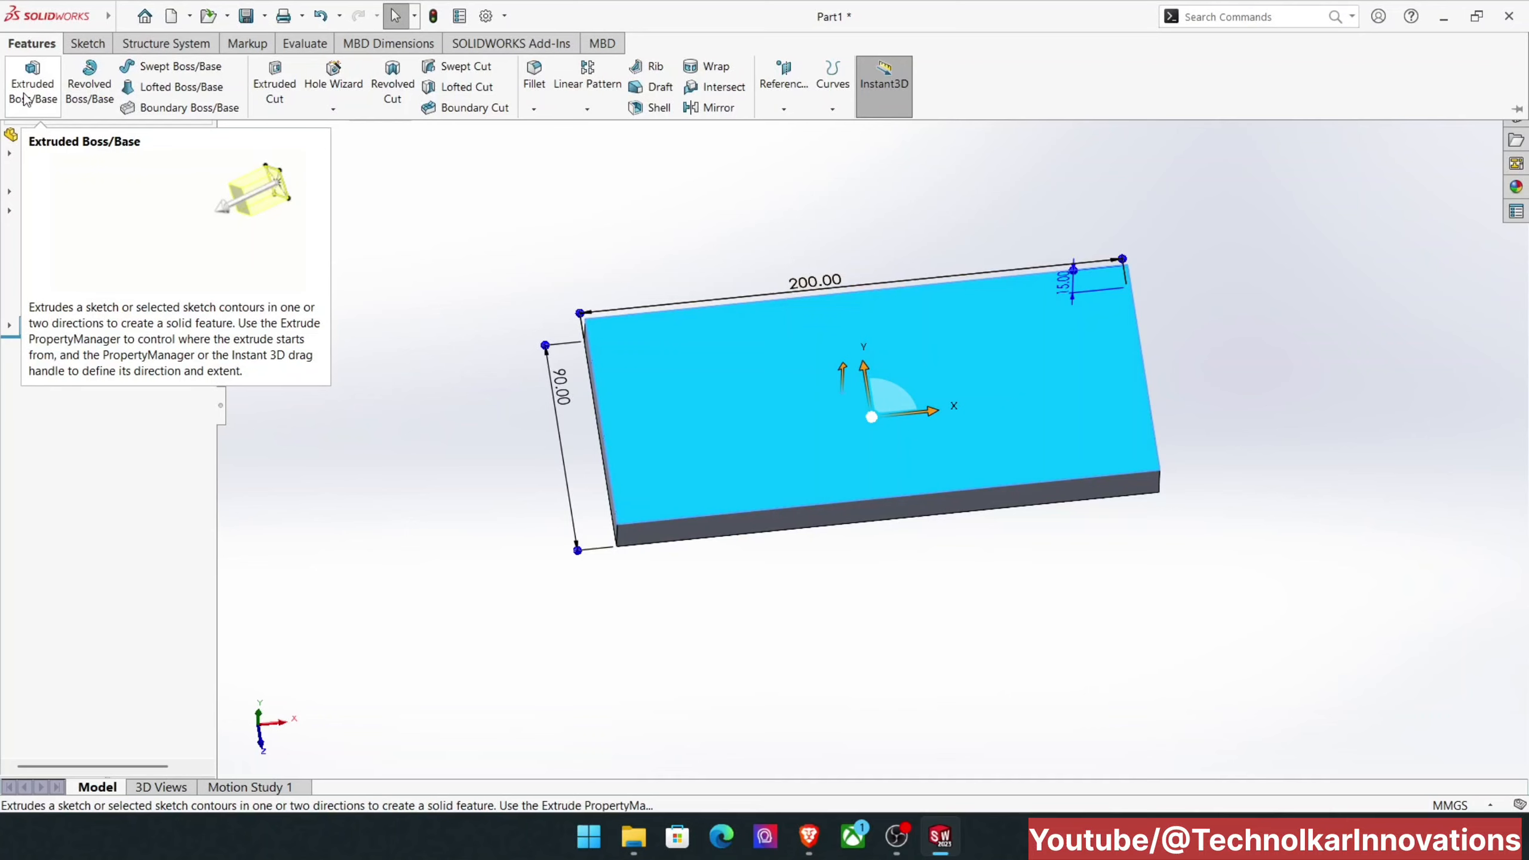
left_click(25, 98)
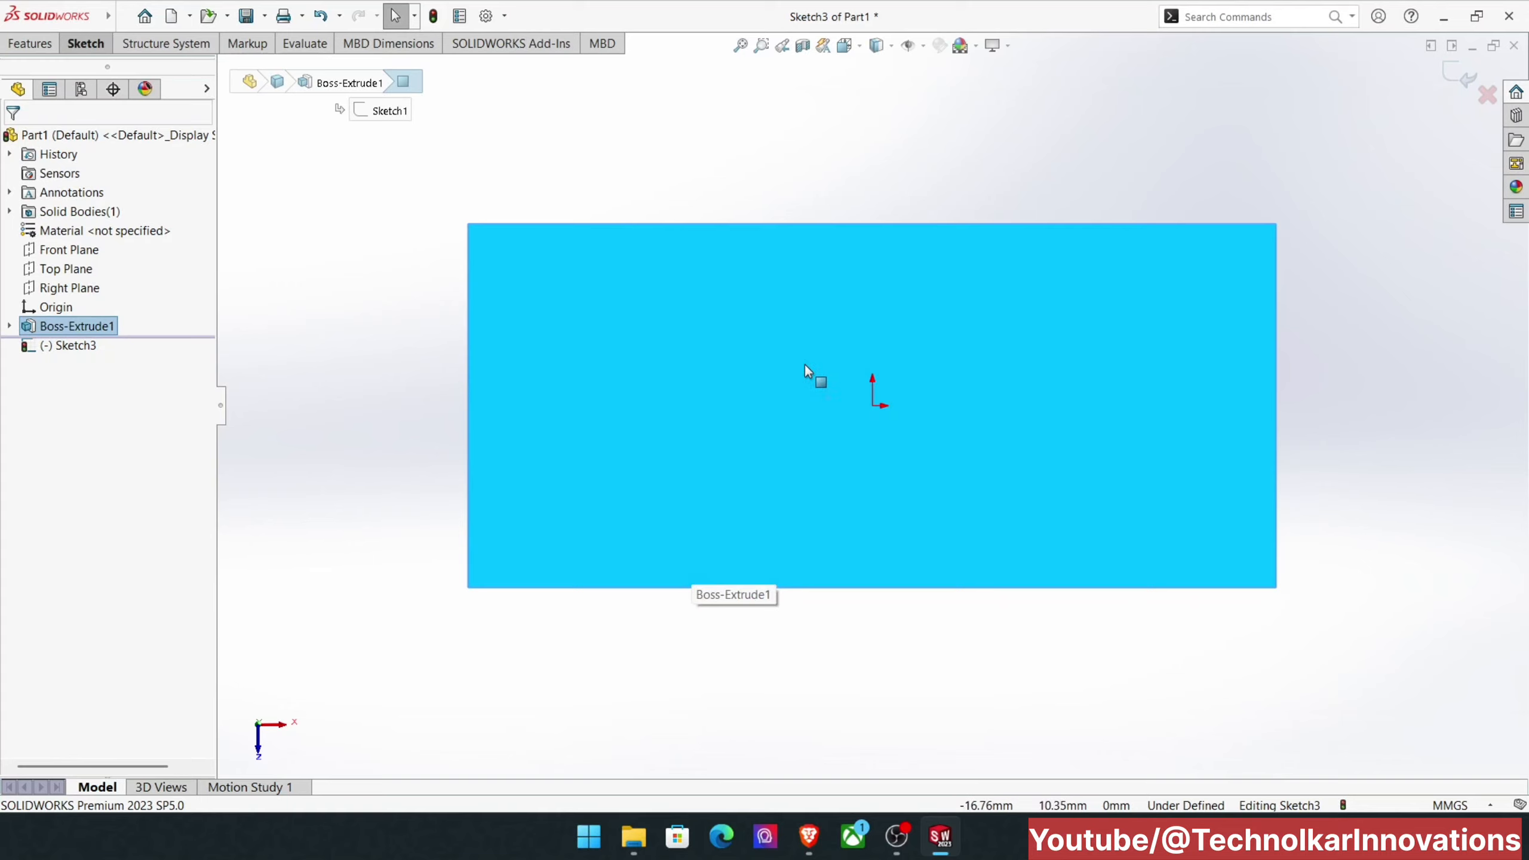
Step: Sketch a center rectangle about 55 by 30 mm on the plate's top face, between the origin and the plate's upper-left corner
left_click(85, 45)
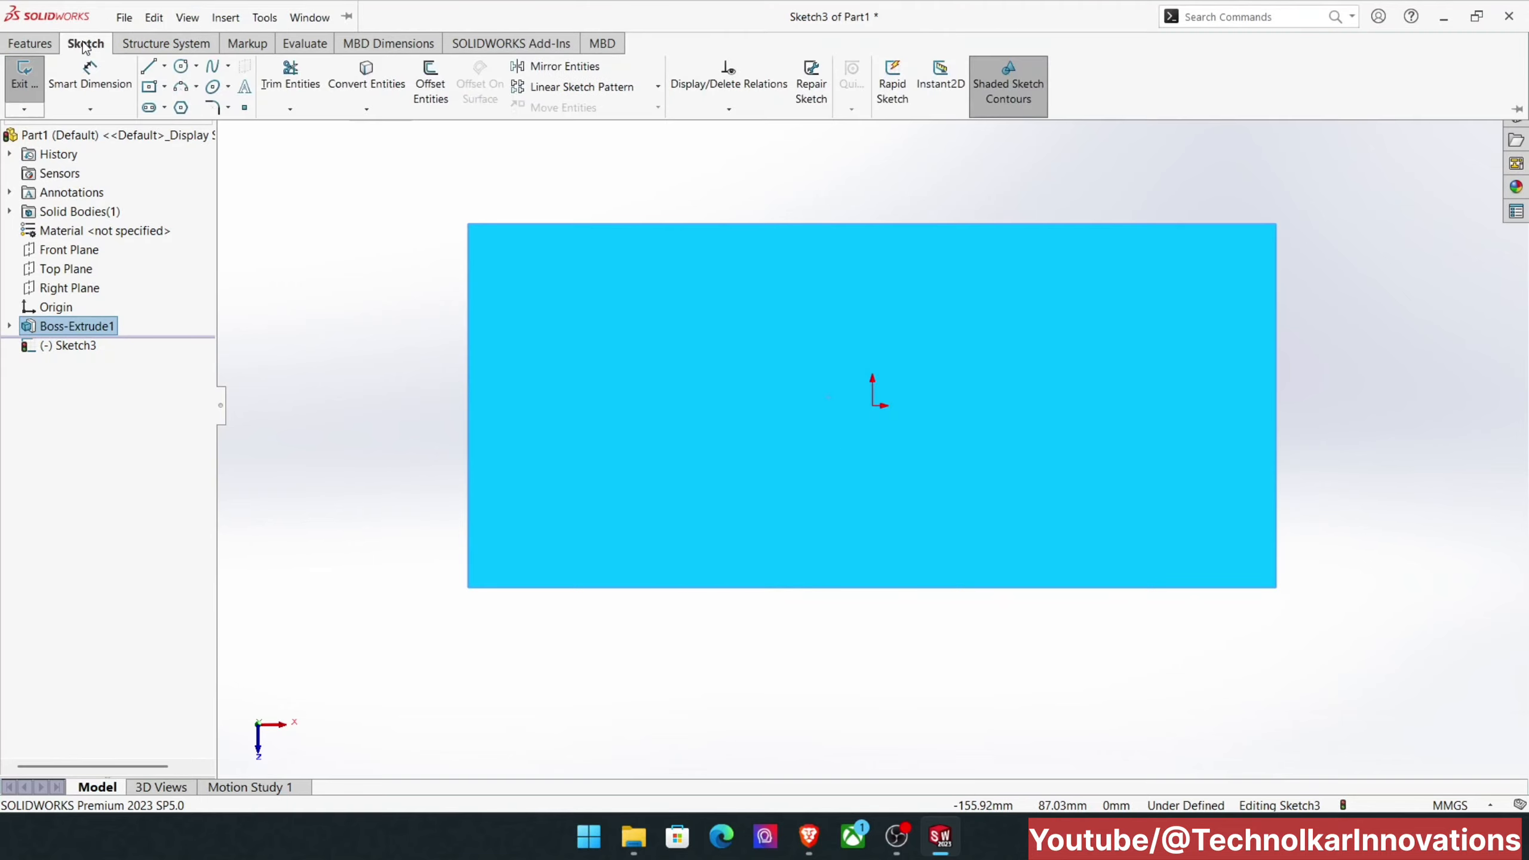
left_click(149, 87)
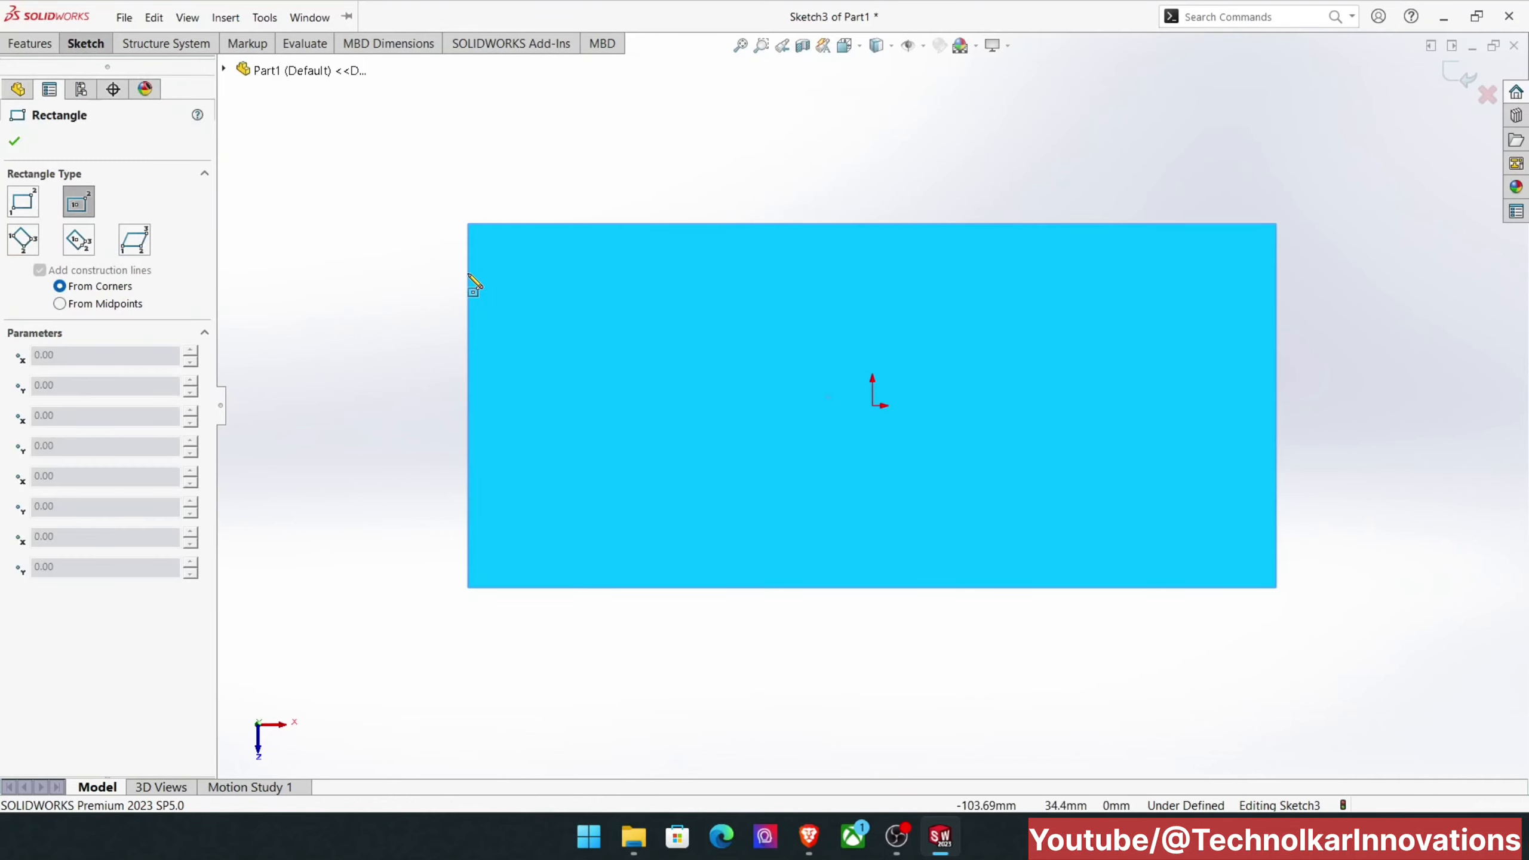
left_click_drag(638, 366, 750, 426)
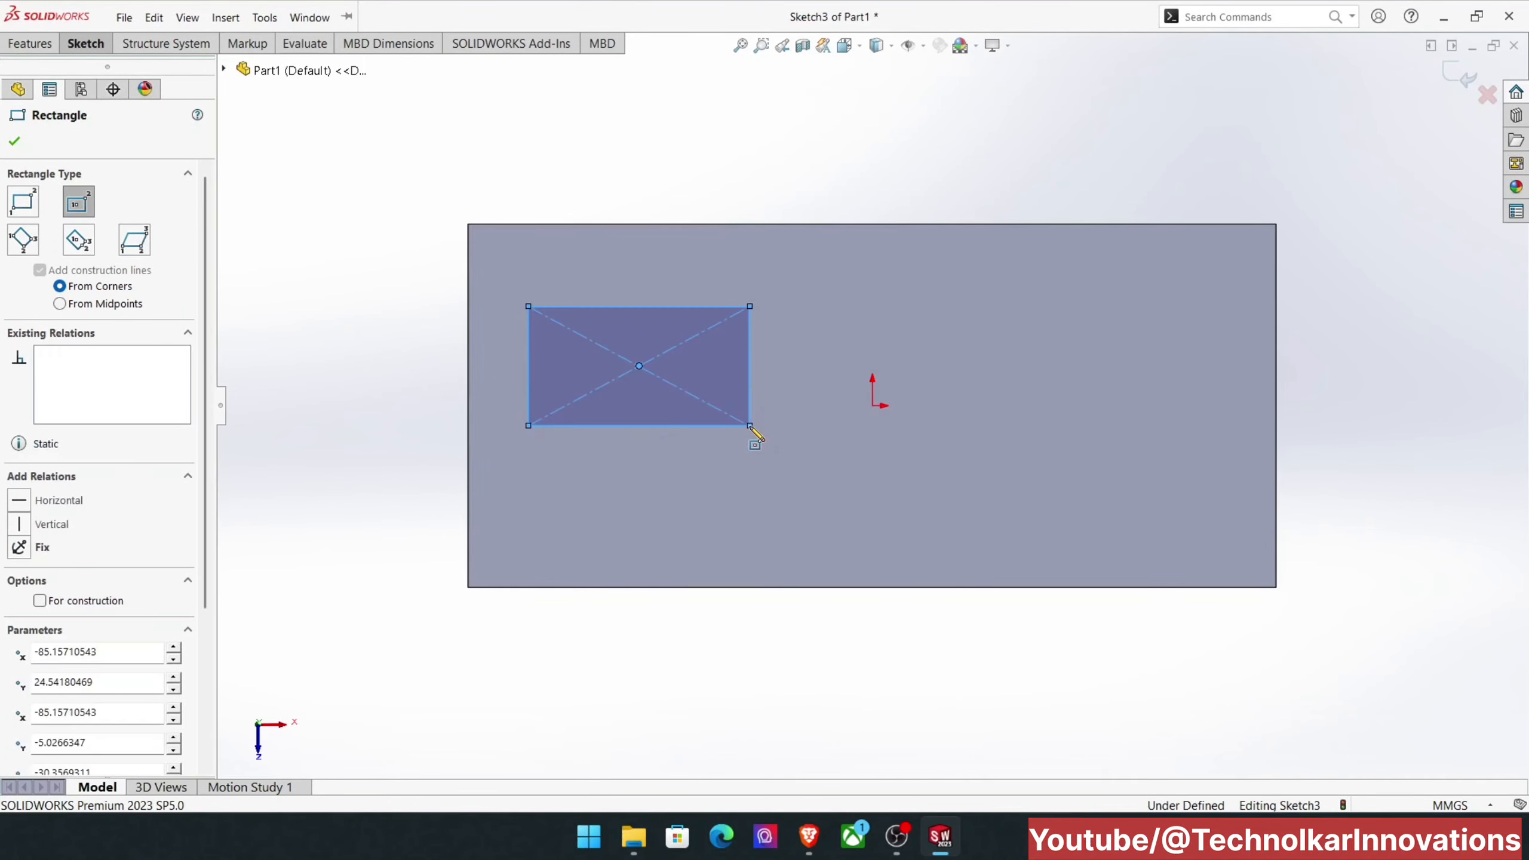
right_click(833, 168)
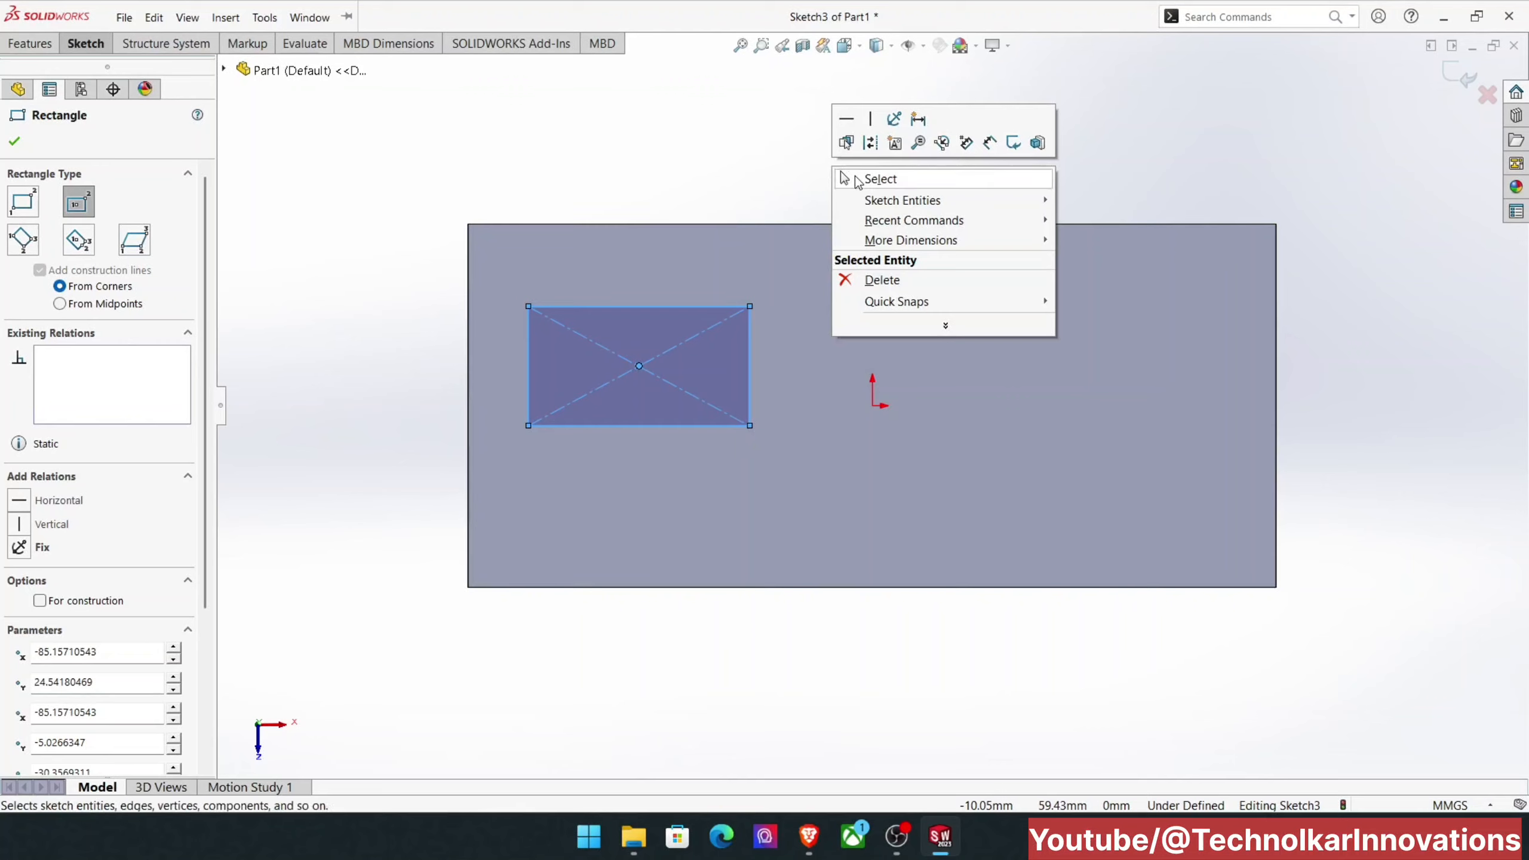
left_click(844, 178)
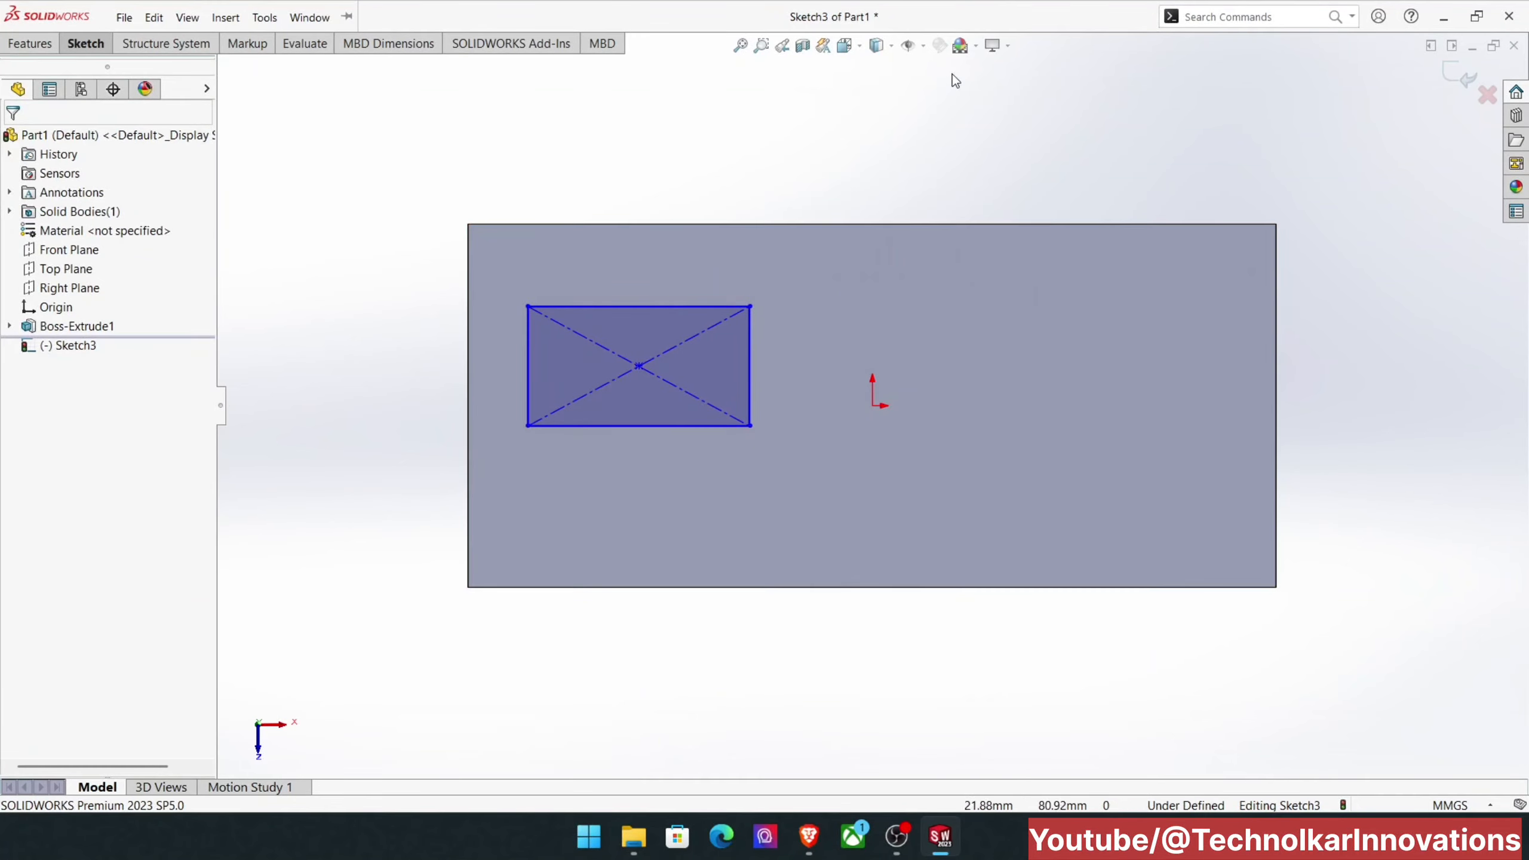
Step: Finish the rectangle sketch and set the boss's blind extrusion depth to 10 mm
right_click(928, 133)
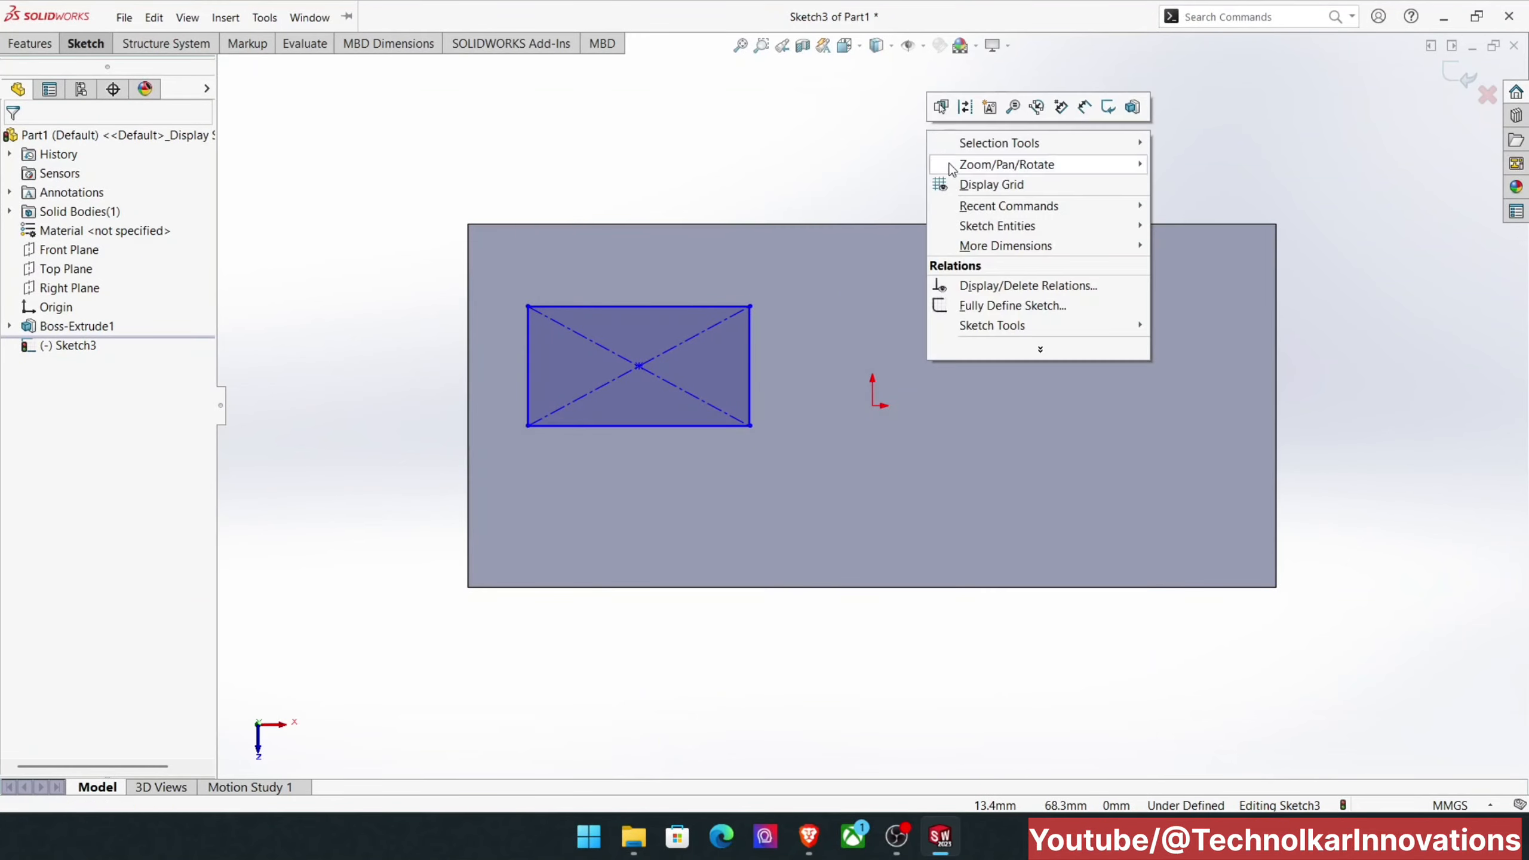
left_click(1103, 105)
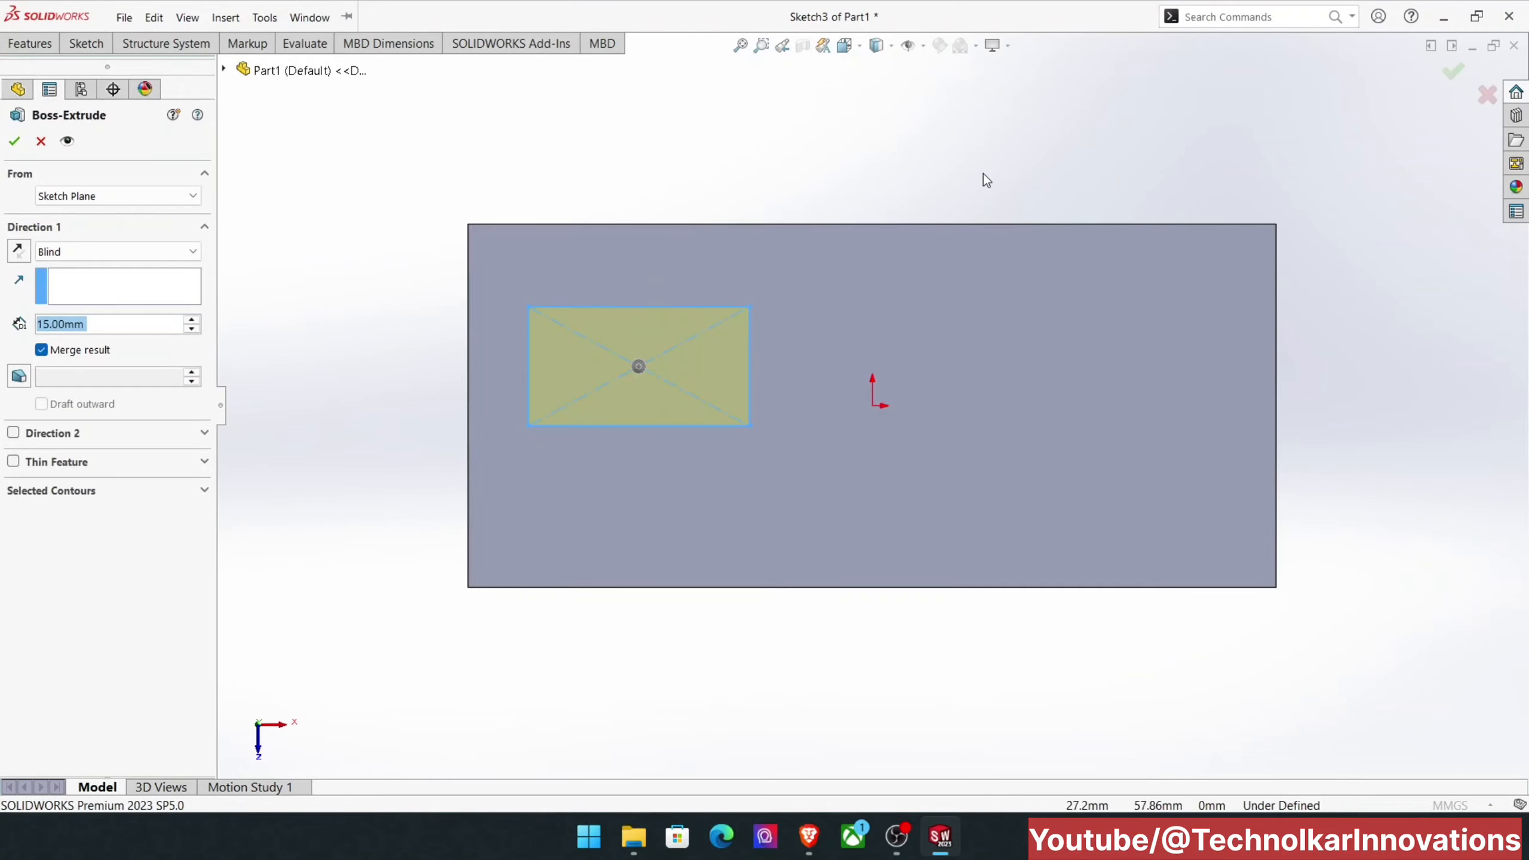
middle_click_drag(988, 96, 950, 246)
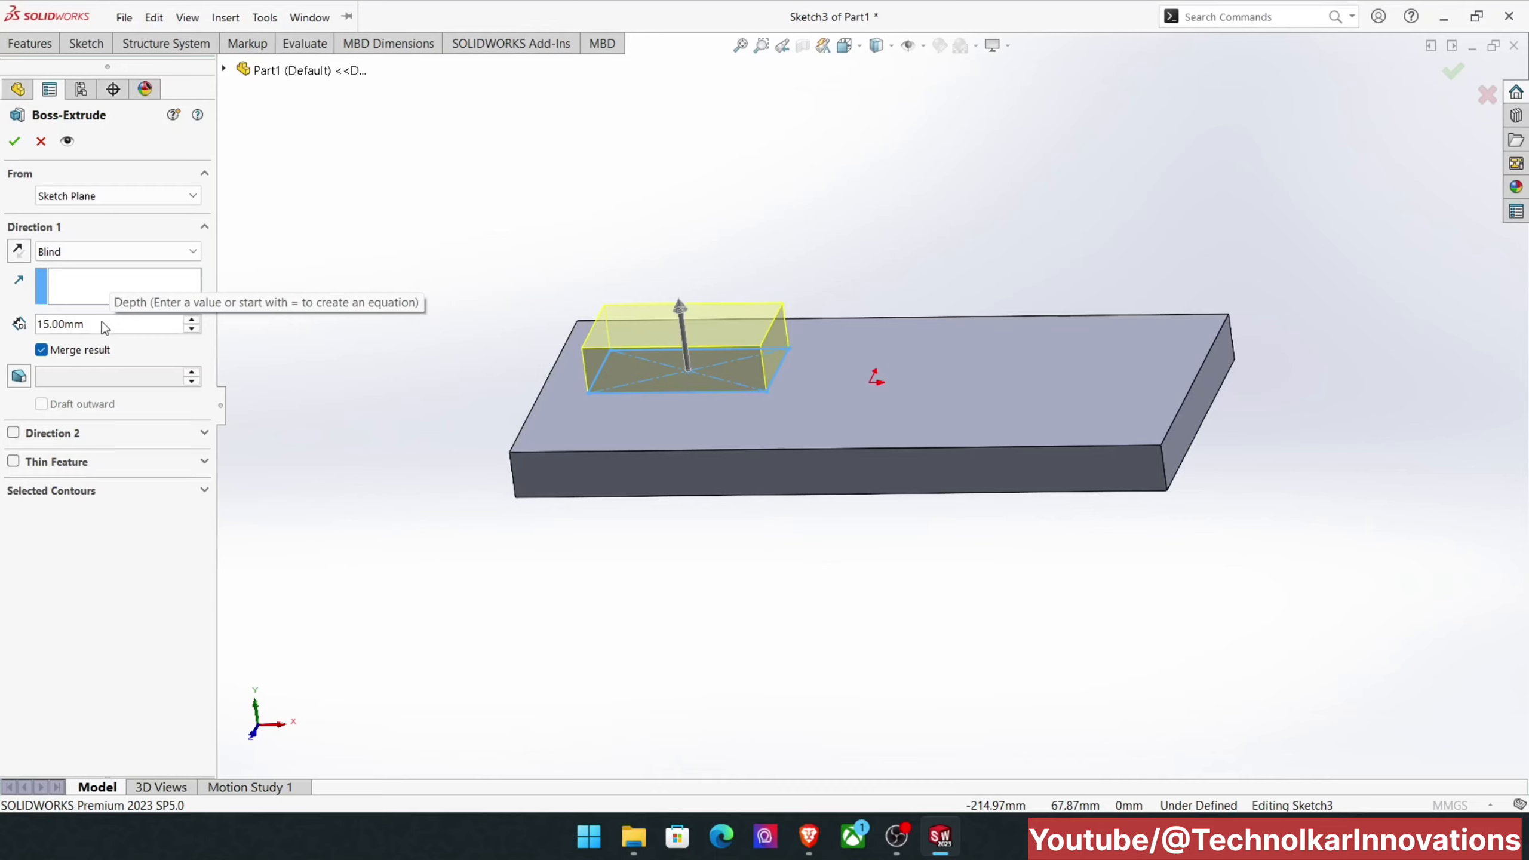
left_click(103, 322)
left_click_drag(102, 322, 4, 343)
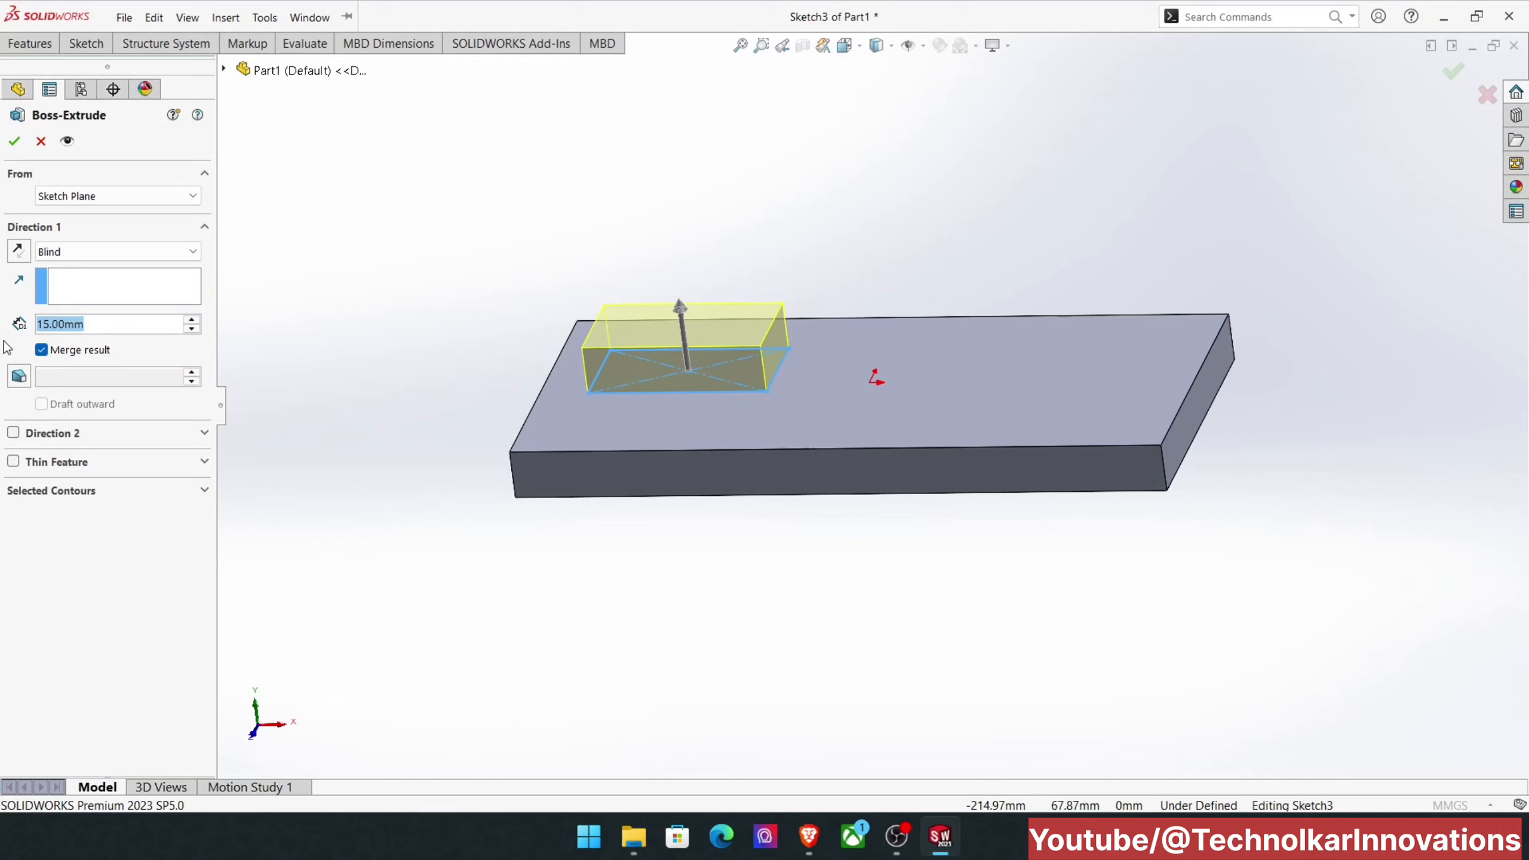
type("10")
key("Return")
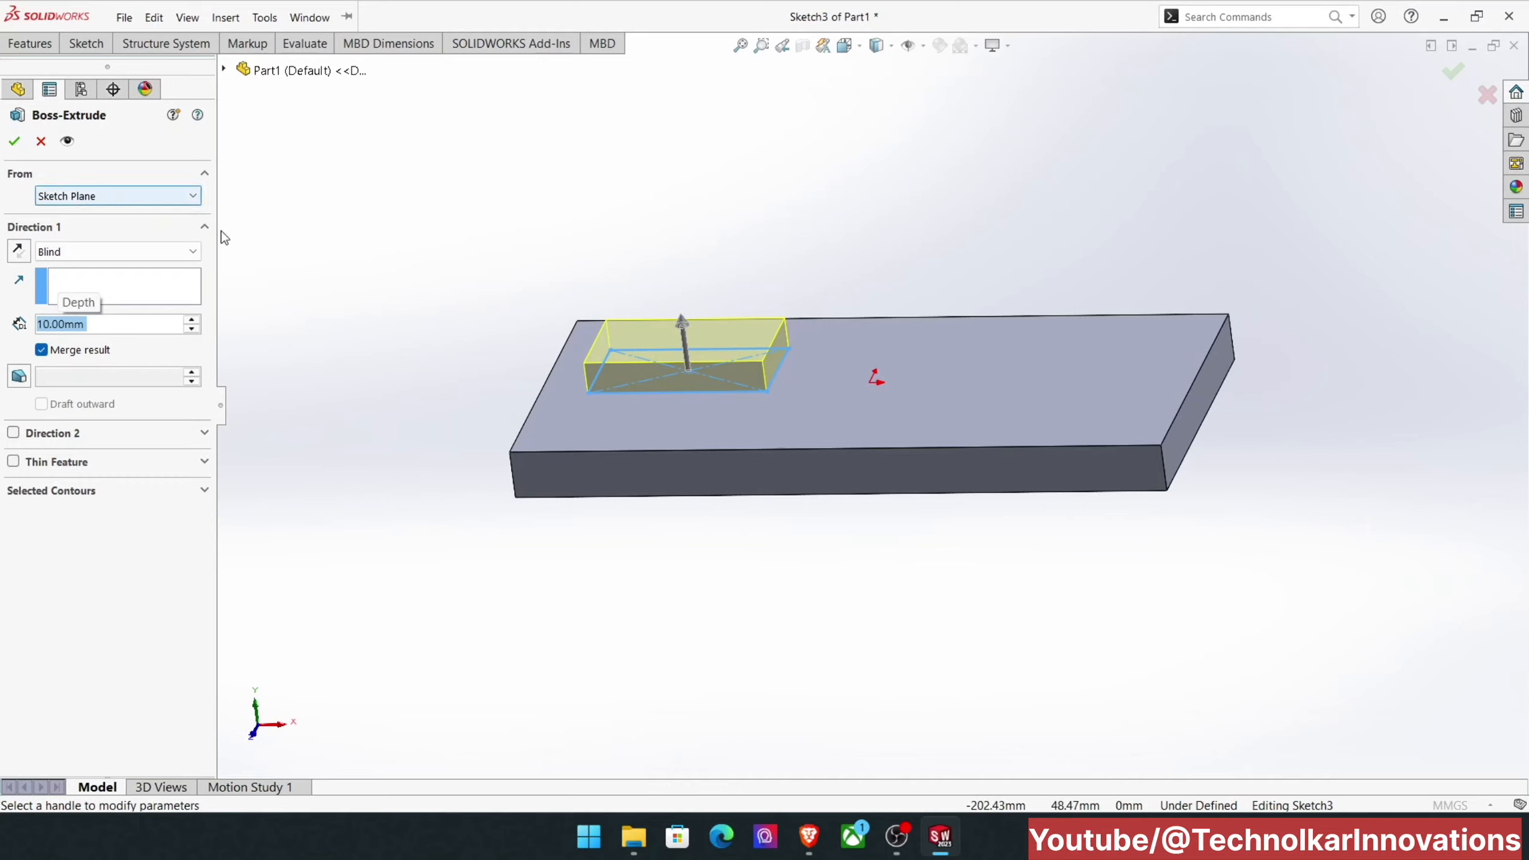
Step: Start the extrusion from a 12 mm offset above the sketch plane and inspect the preview from the side
left_click(161, 203)
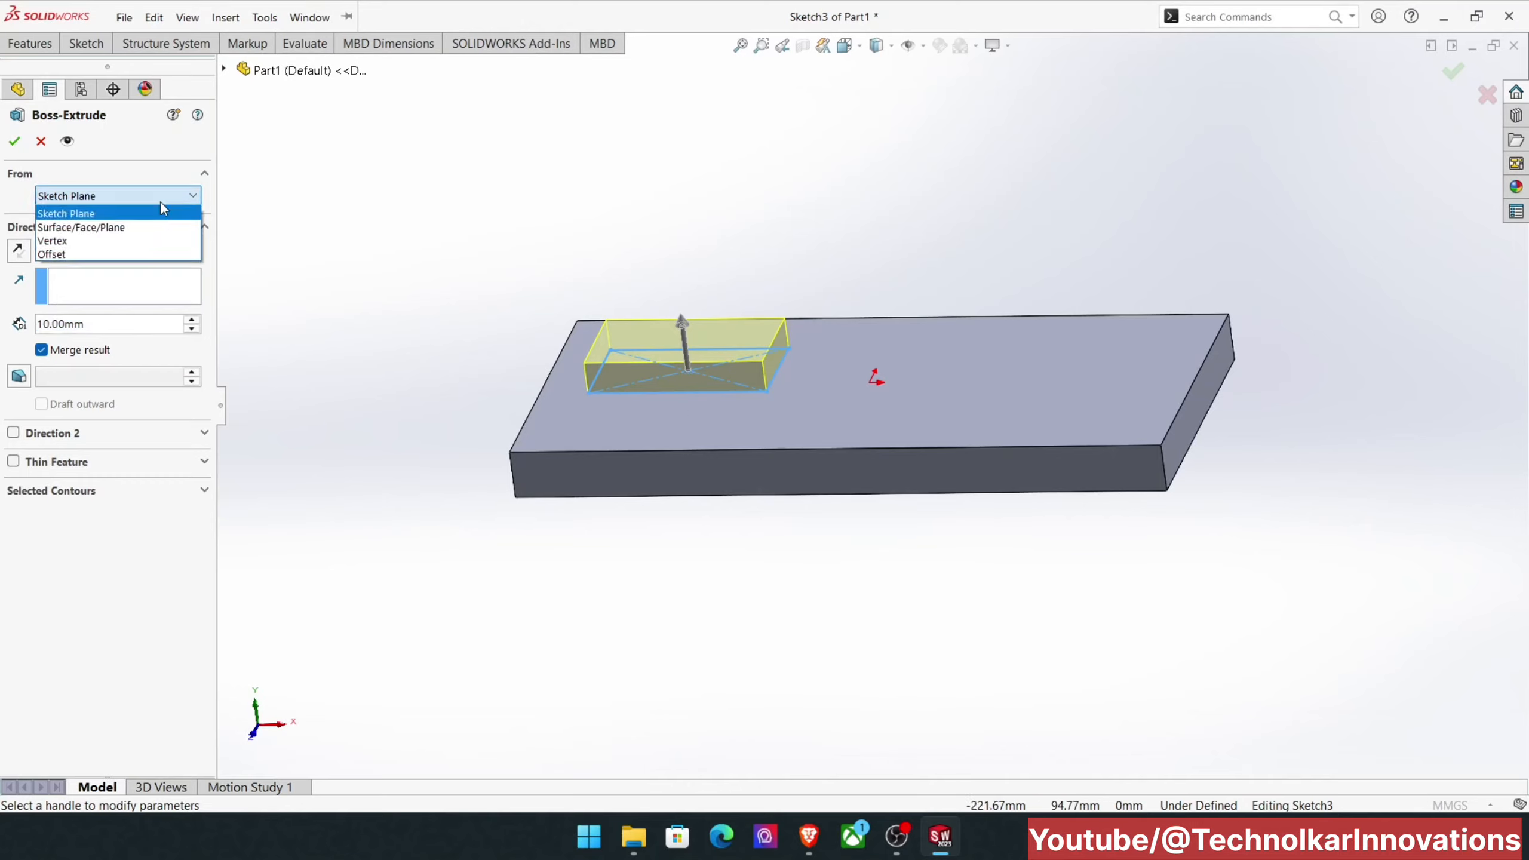
left_click(139, 253)
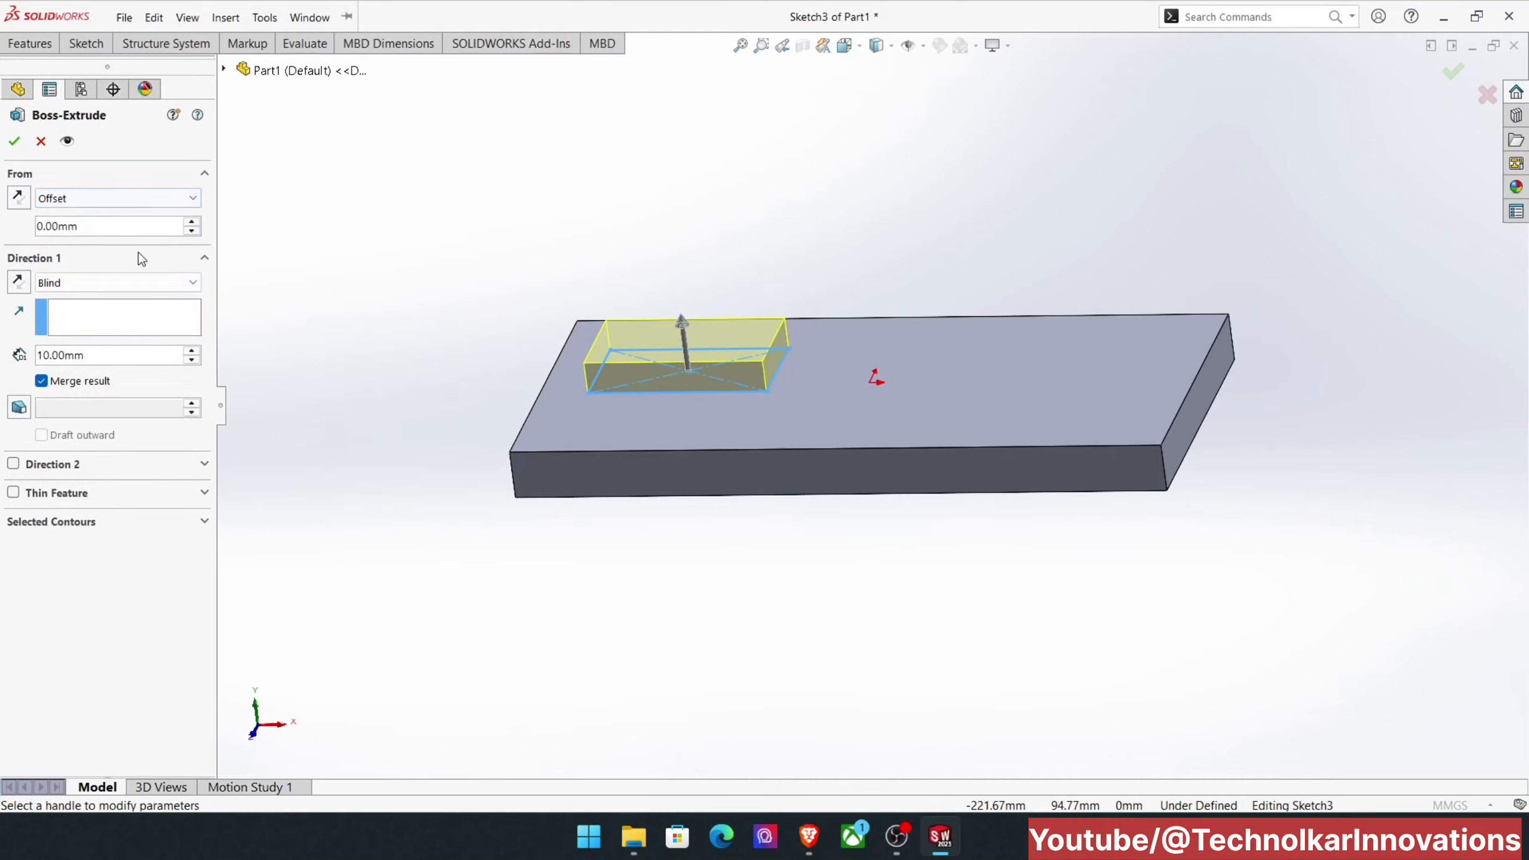
left_click_drag(113, 231, 11, 229)
type("12")
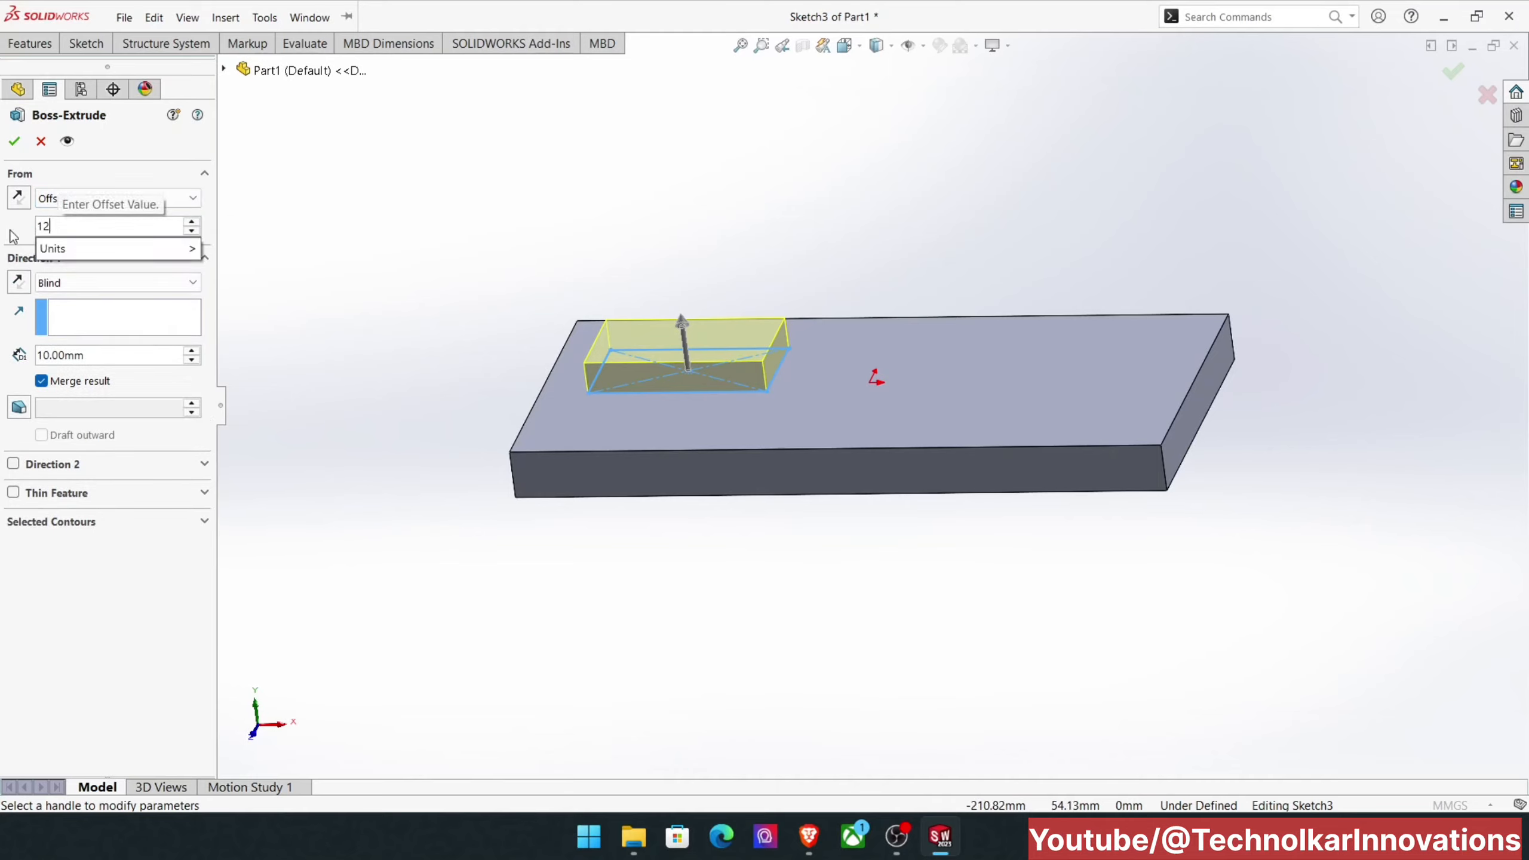
key("Return")
scroll(584, 309, "down", 3)
middle_click_drag(649, 292, 670, 384)
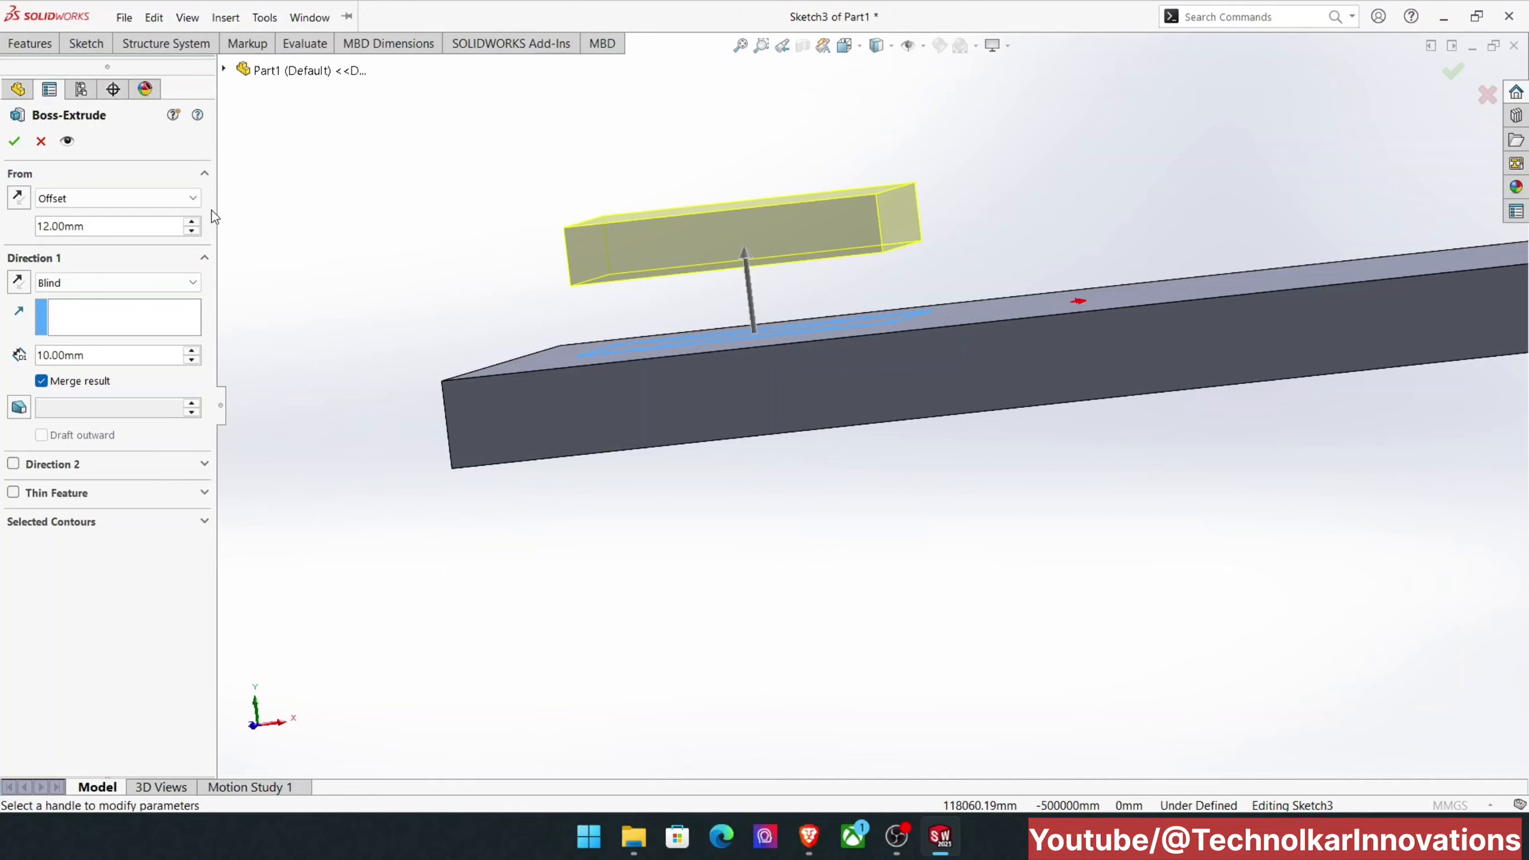
Step: Change the extrusion's start condition to Vertex, using the plate's lower front corner, and inspect the preview
left_click(99, 199)
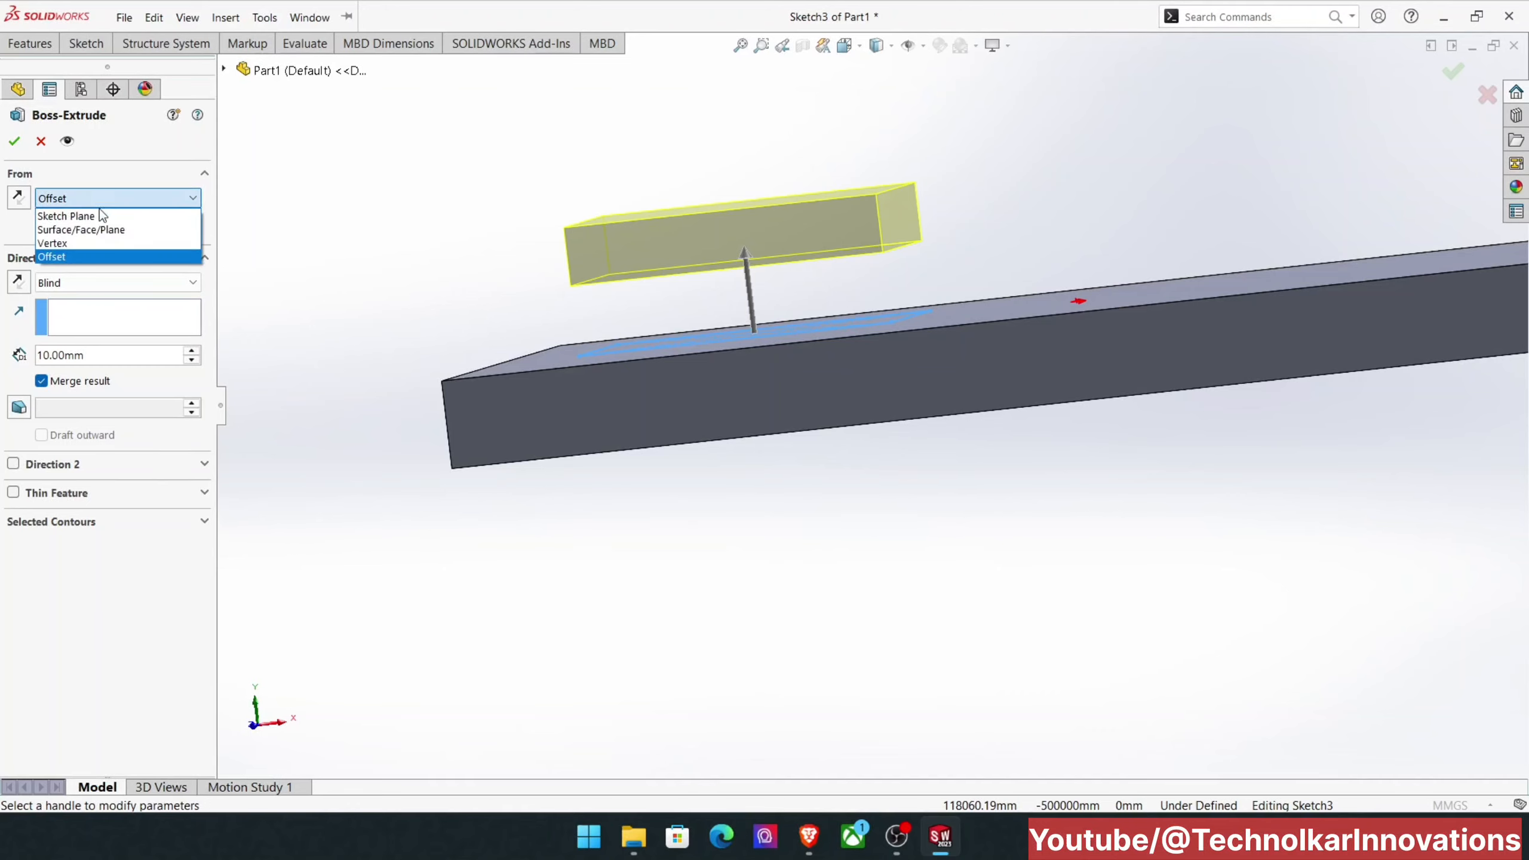
left_click(86, 243)
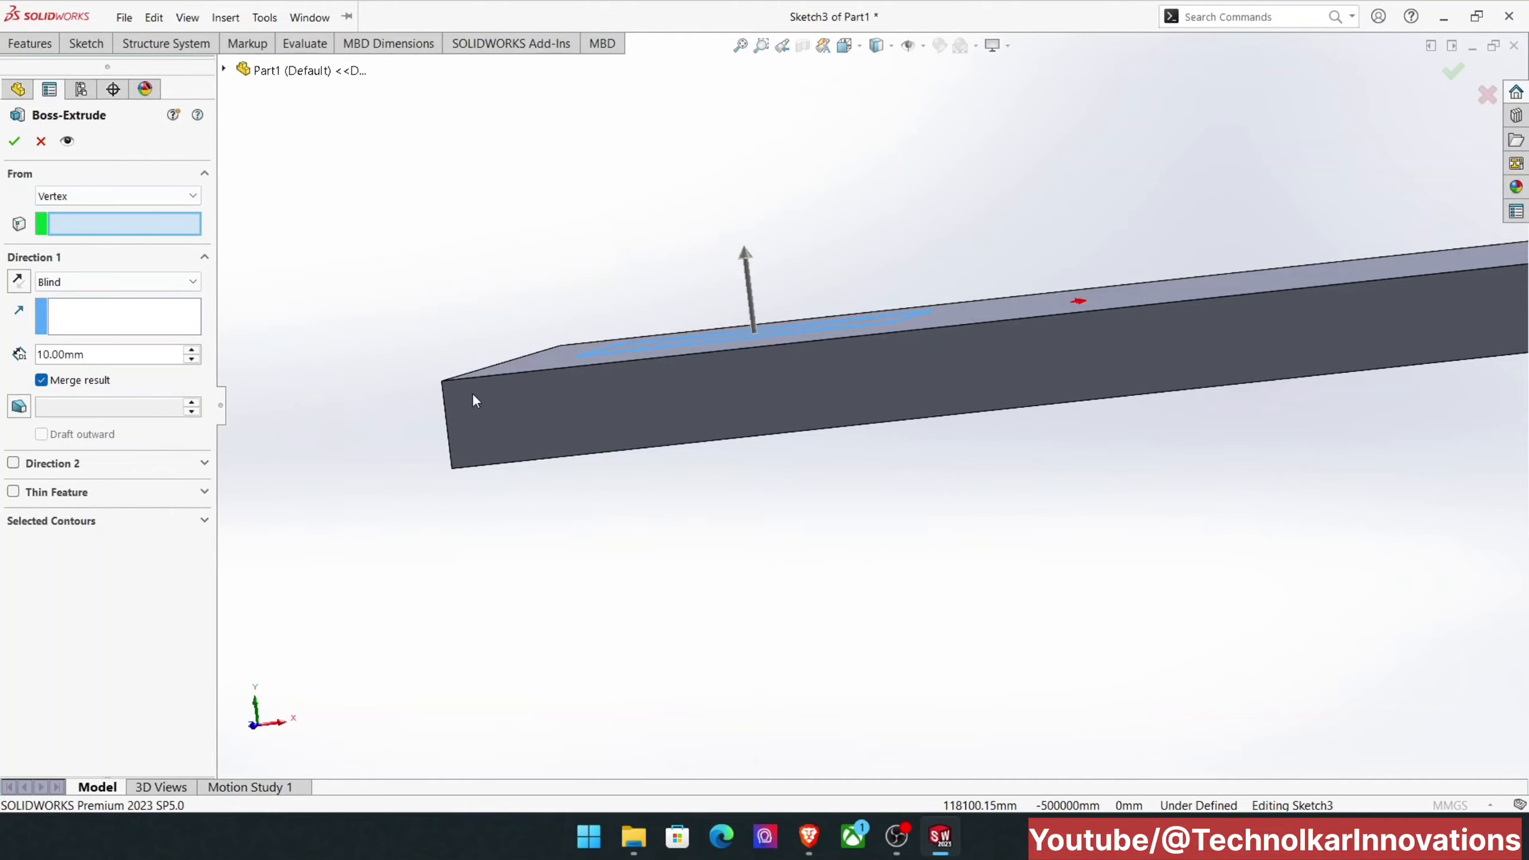
left_click(452, 470)
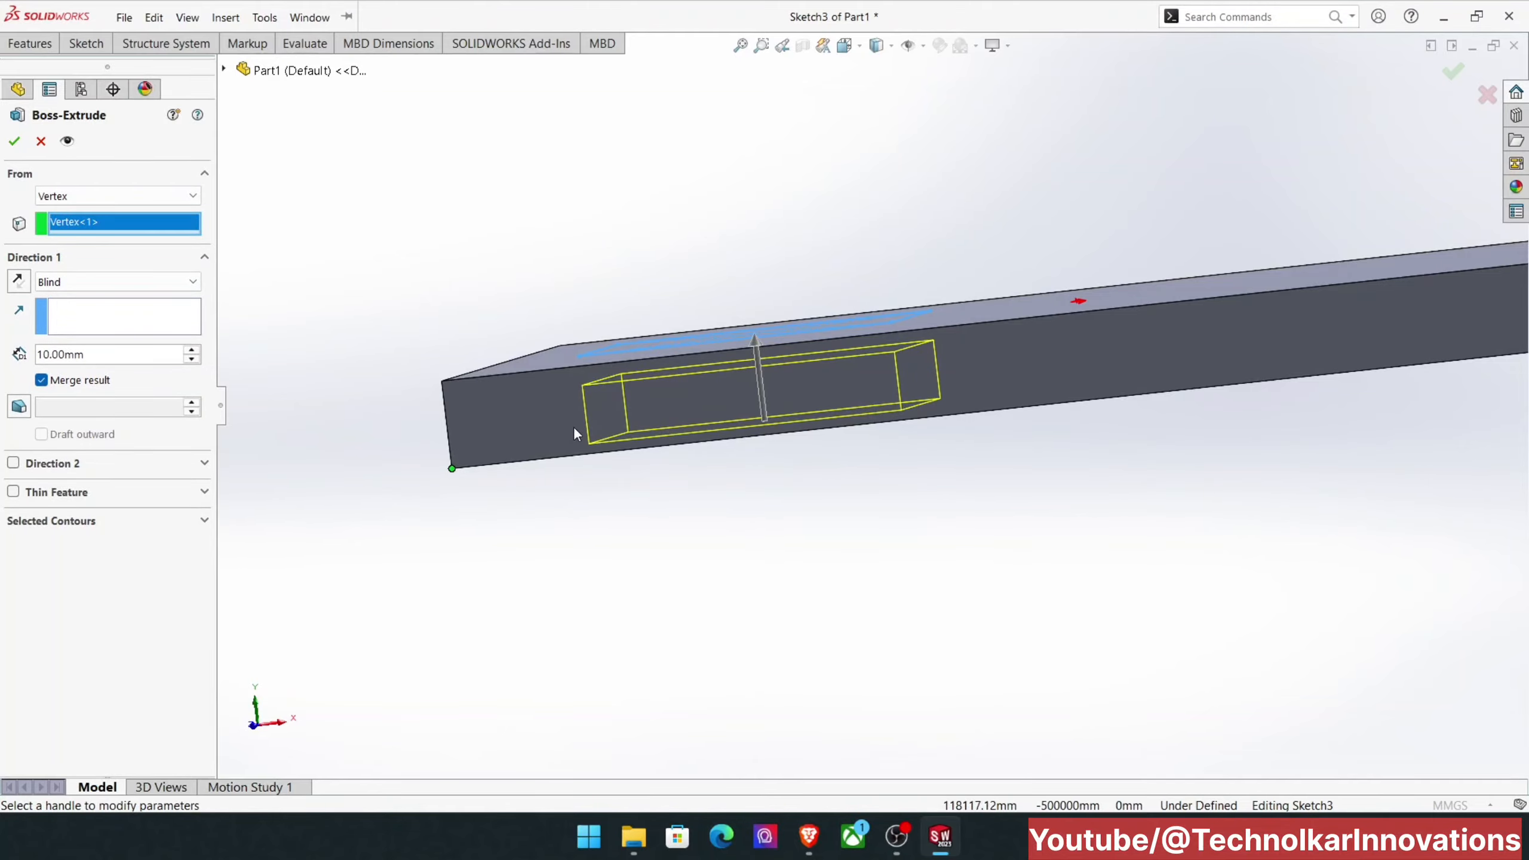
mouse_move(589, 408)
middle_mouse_down()
mouse_move(569, 444)
mouse_move(522, 403)
mouse_move(572, 424)
middle_mouse_up()
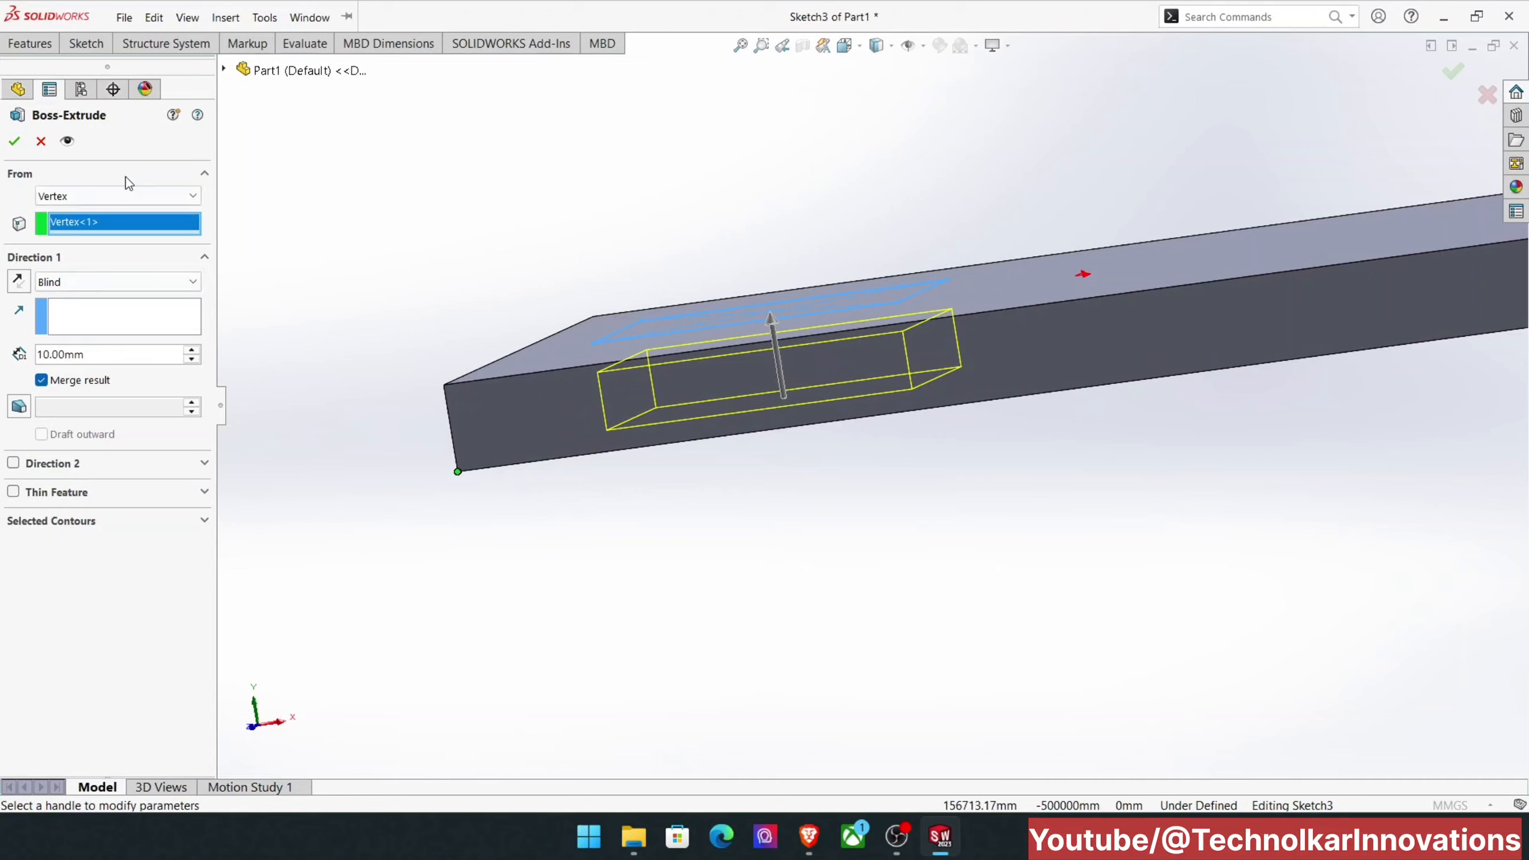
Step: Change the extrusion's start condition to Surface/Face/Plane, using the plate's bottom face, and inspect the preview
left_click(133, 199)
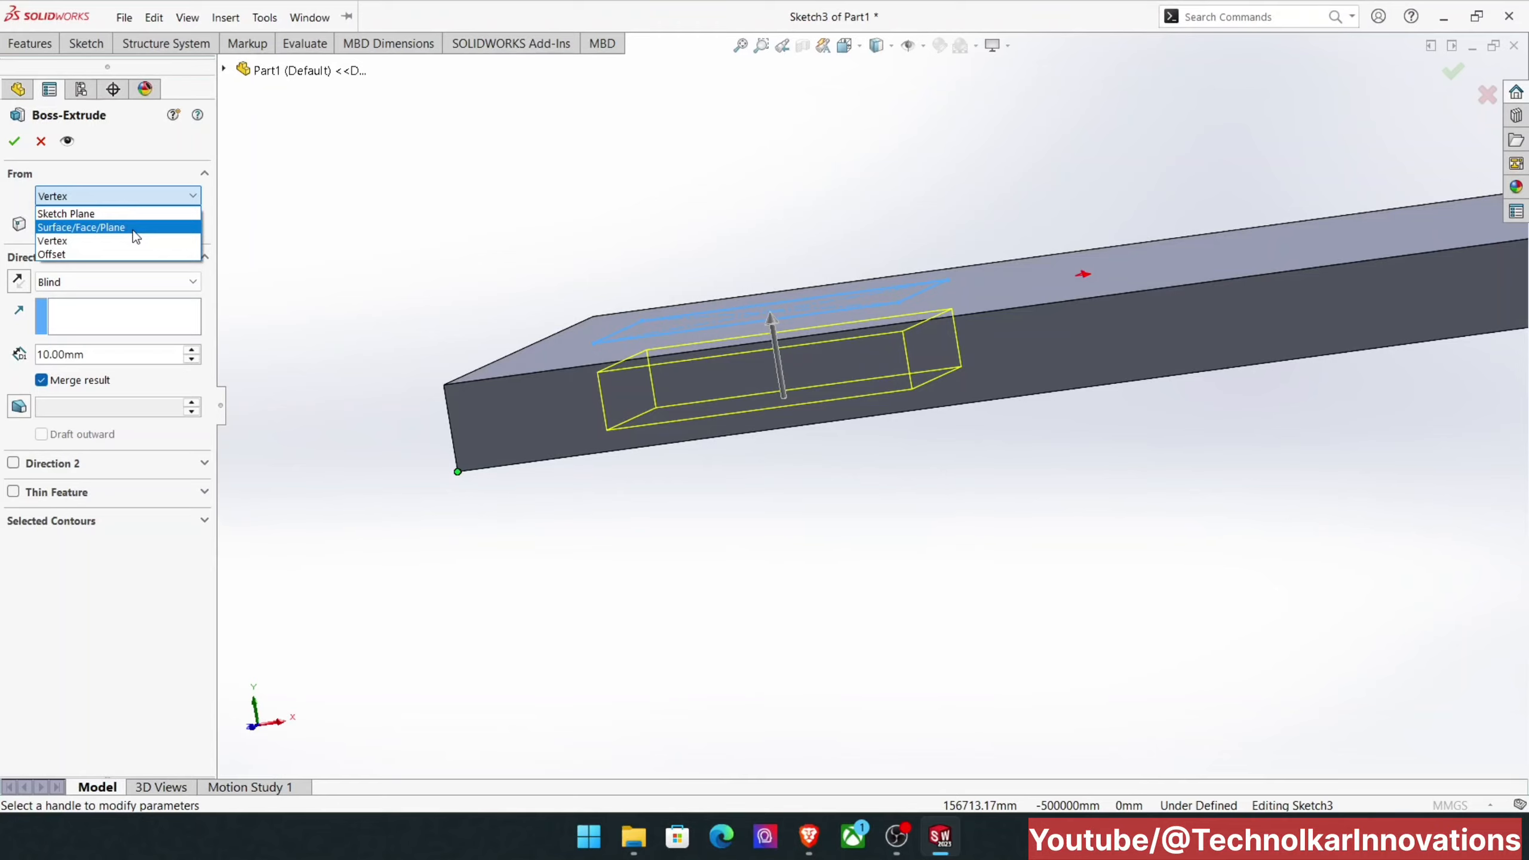
left_click(132, 230)
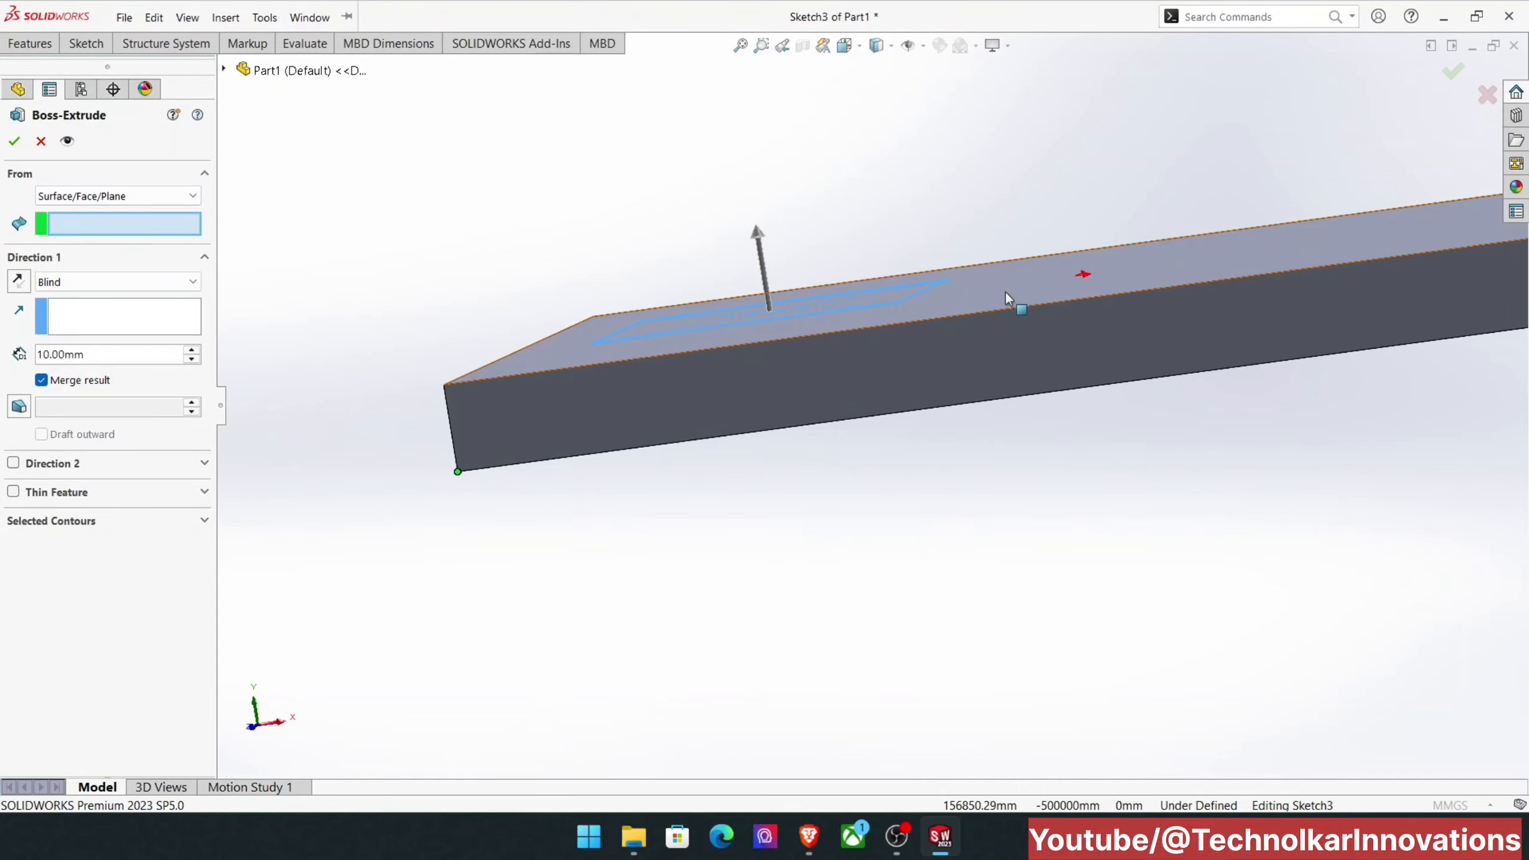
middle_click_drag(709, 416, 730, 301)
left_click(764, 507)
middle_click_drag(764, 507, 725, 518)
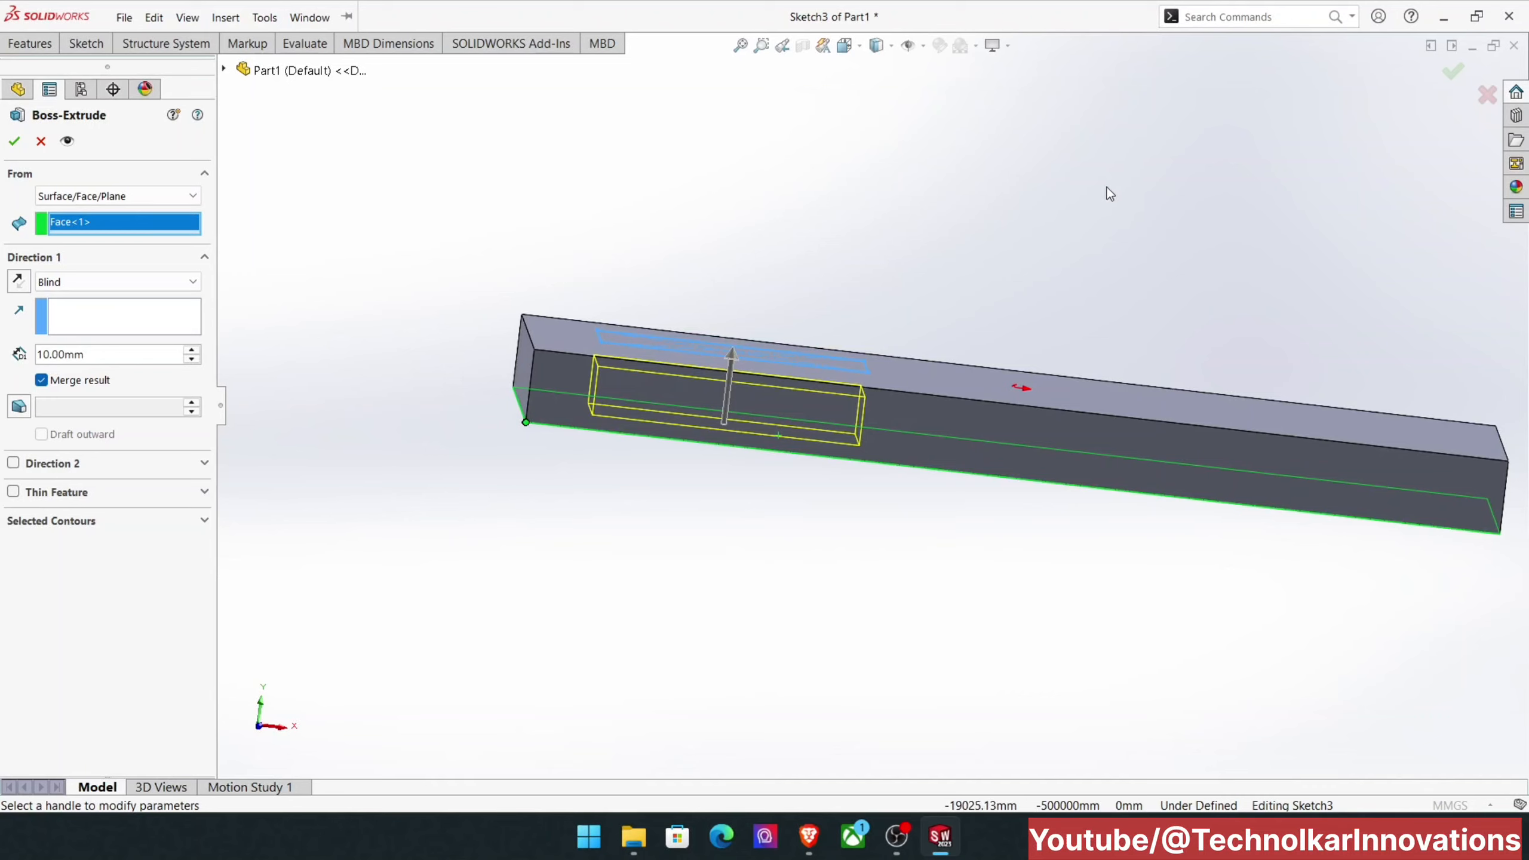
Step: Set the start condition back to Sketch Plane, finish the 10 mm boss and inspect it on the plate
left_click(173, 197)
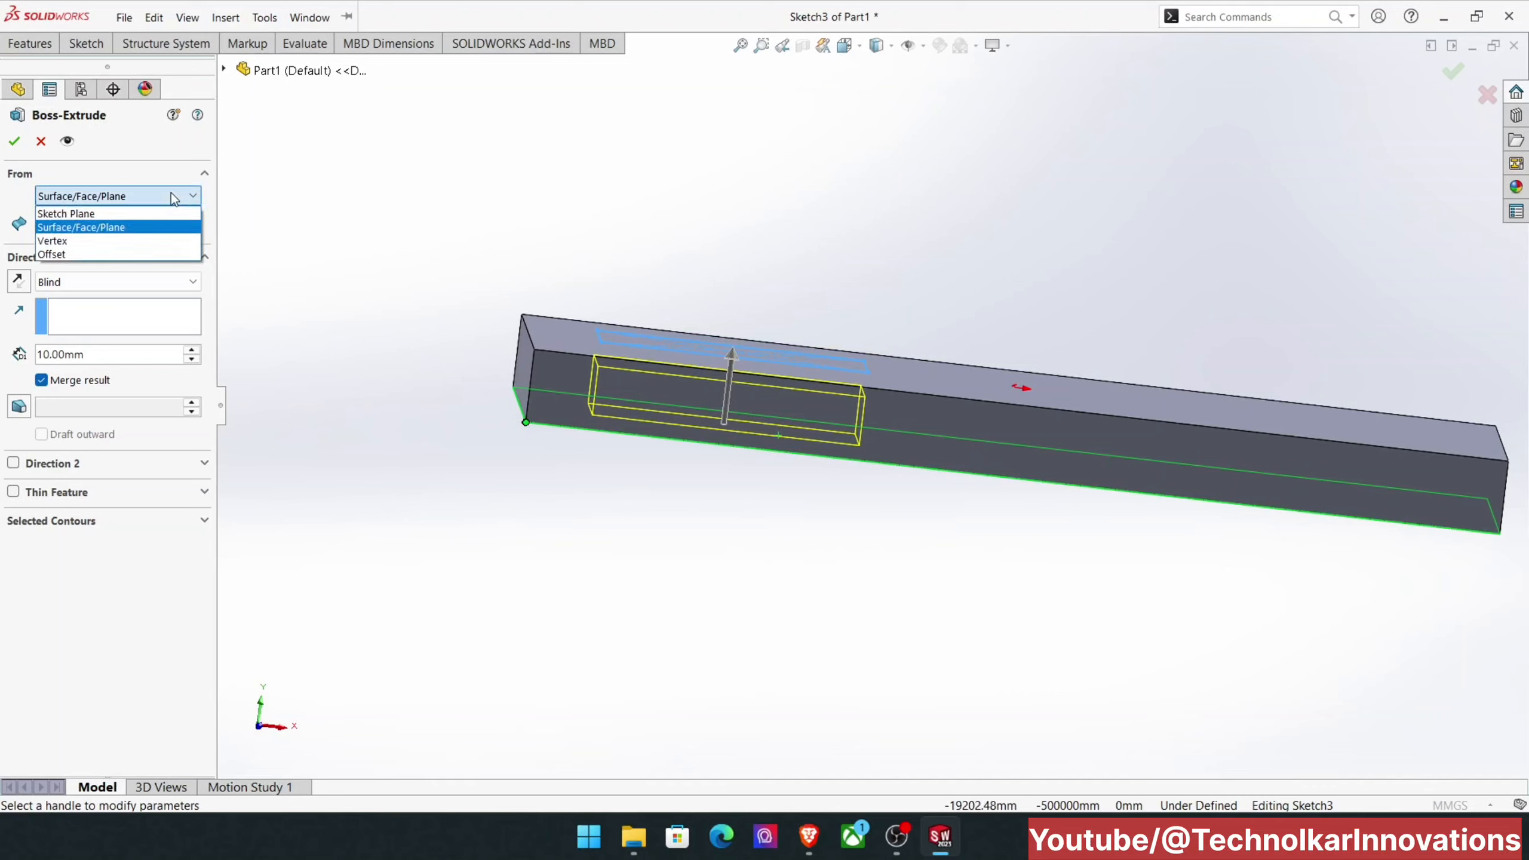
left_click(157, 214)
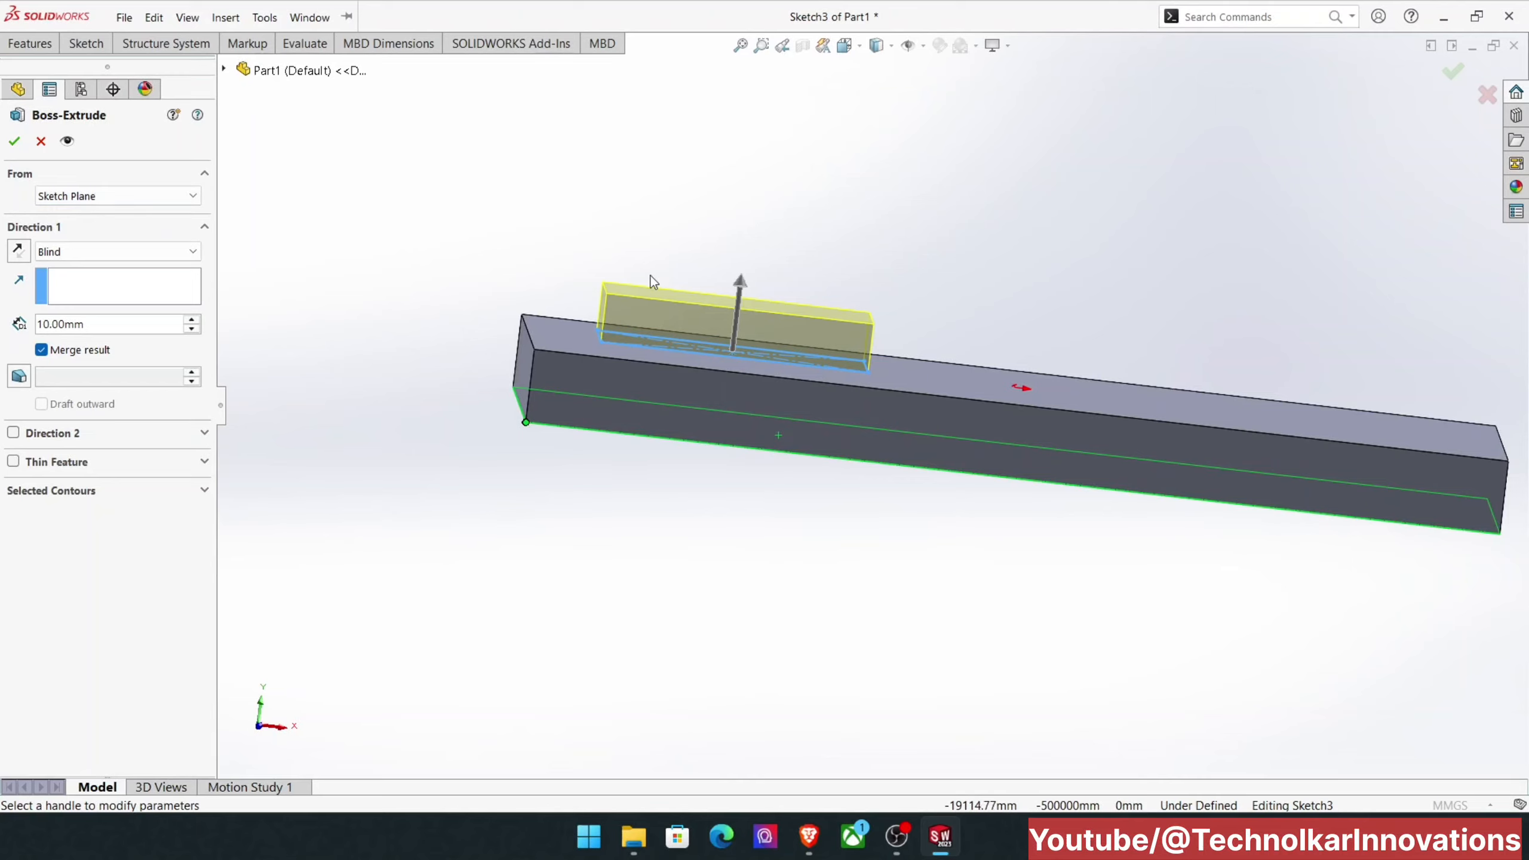
left_click(14, 141)
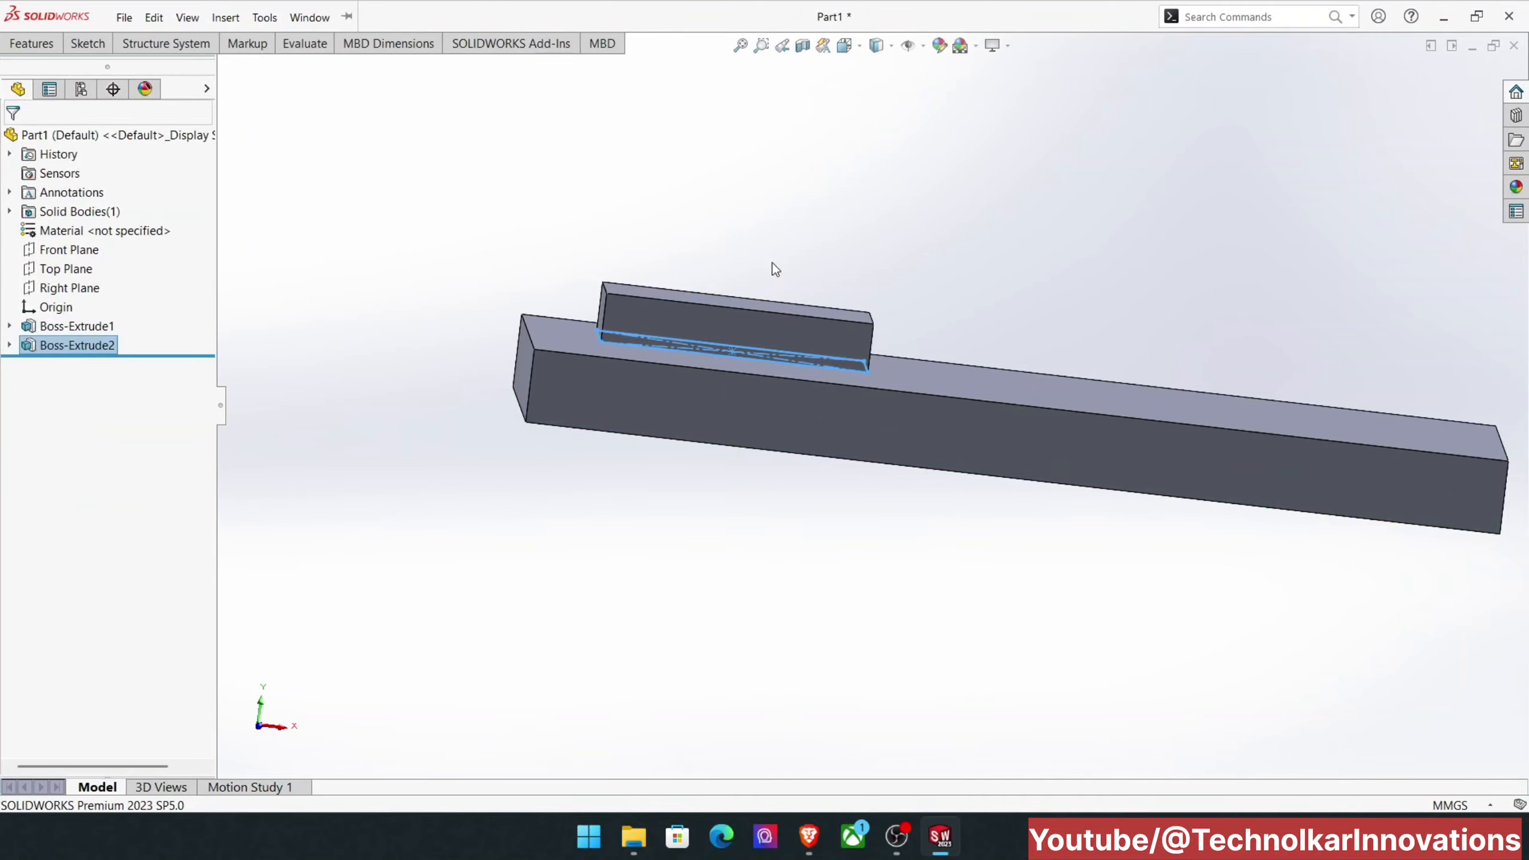
left_click(850, 225)
middle_click_drag(855, 217, 856, 276)
scroll(822, 299, "up", 2)
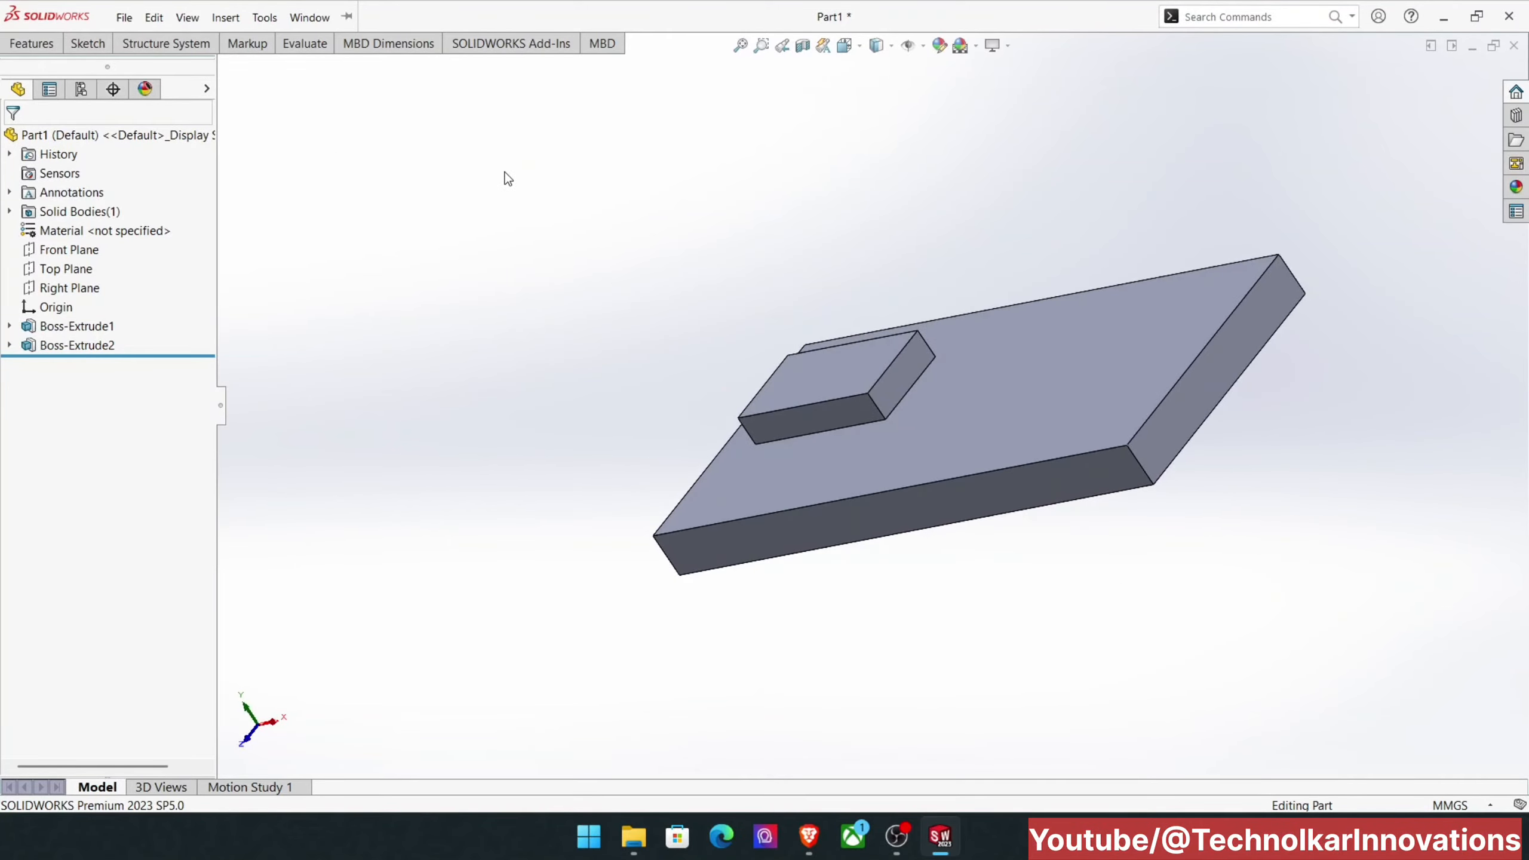
Step: Bring up the feature commands and view the description of Revolved Boss/Base
left_click(87, 43)
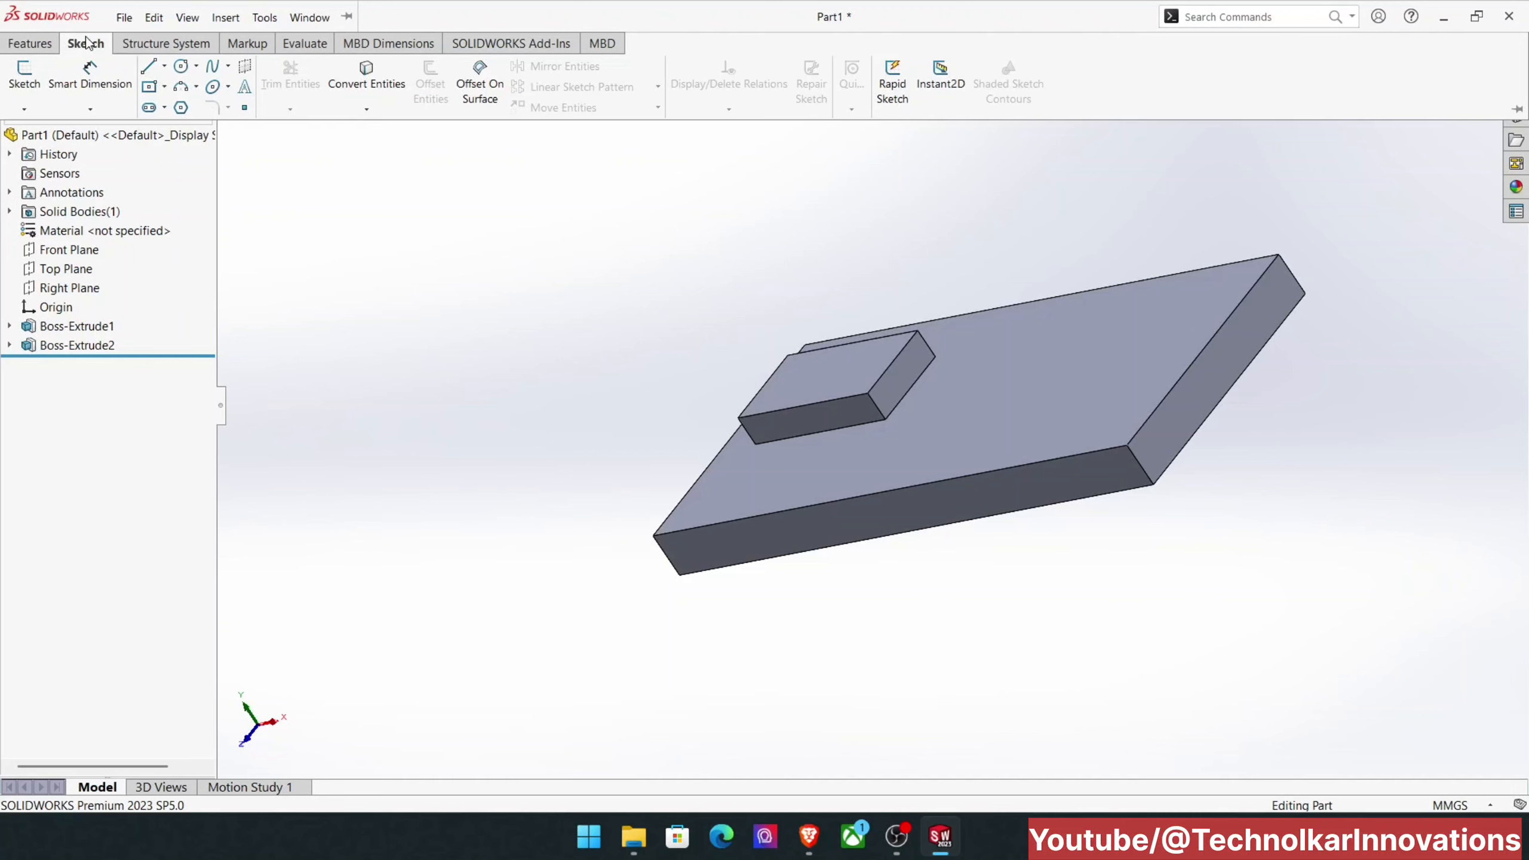
left_click(54, 43)
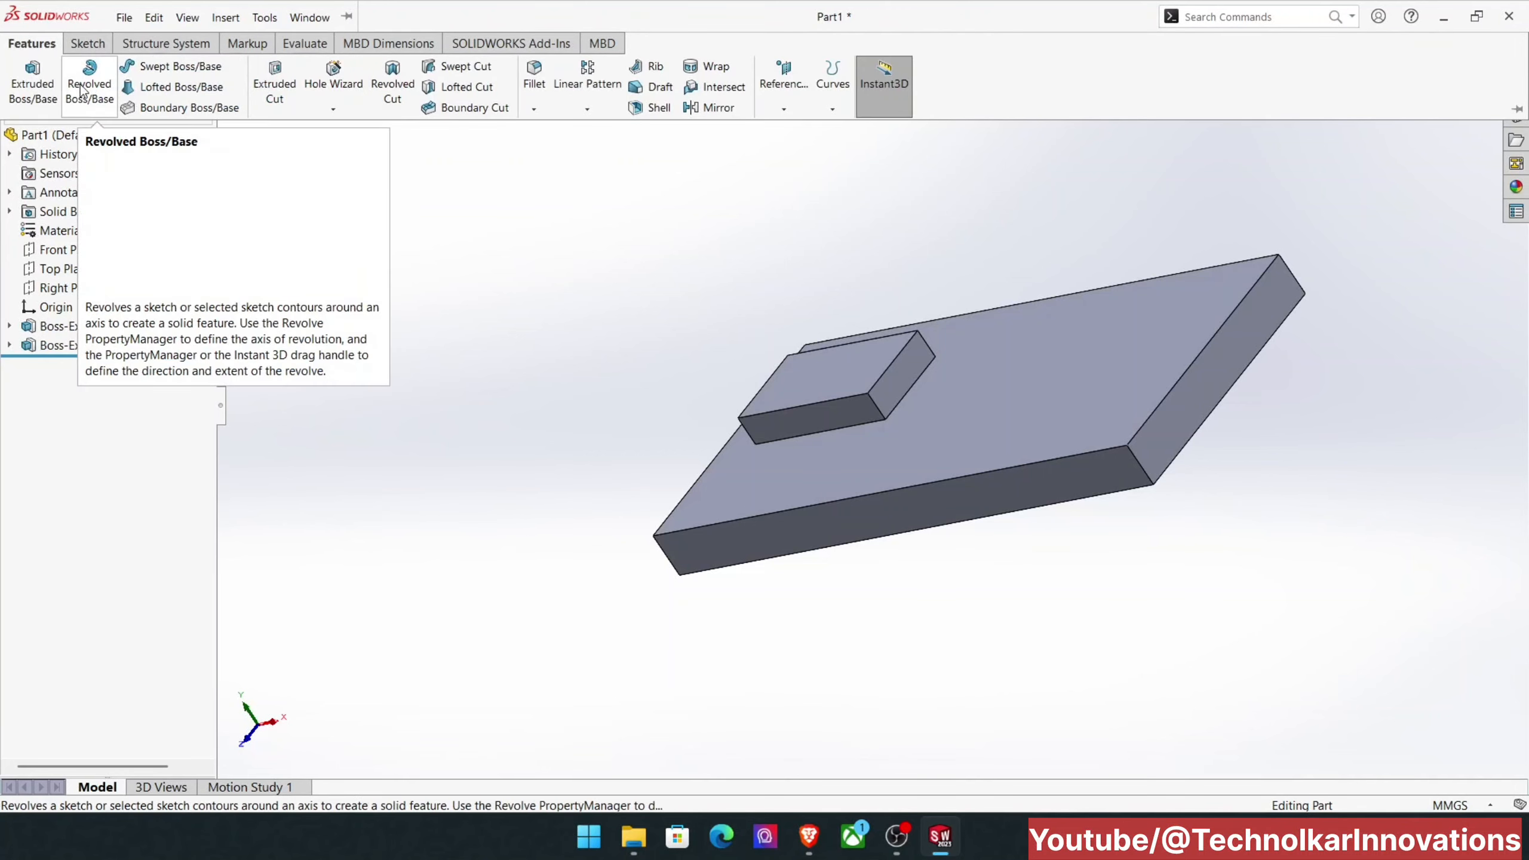